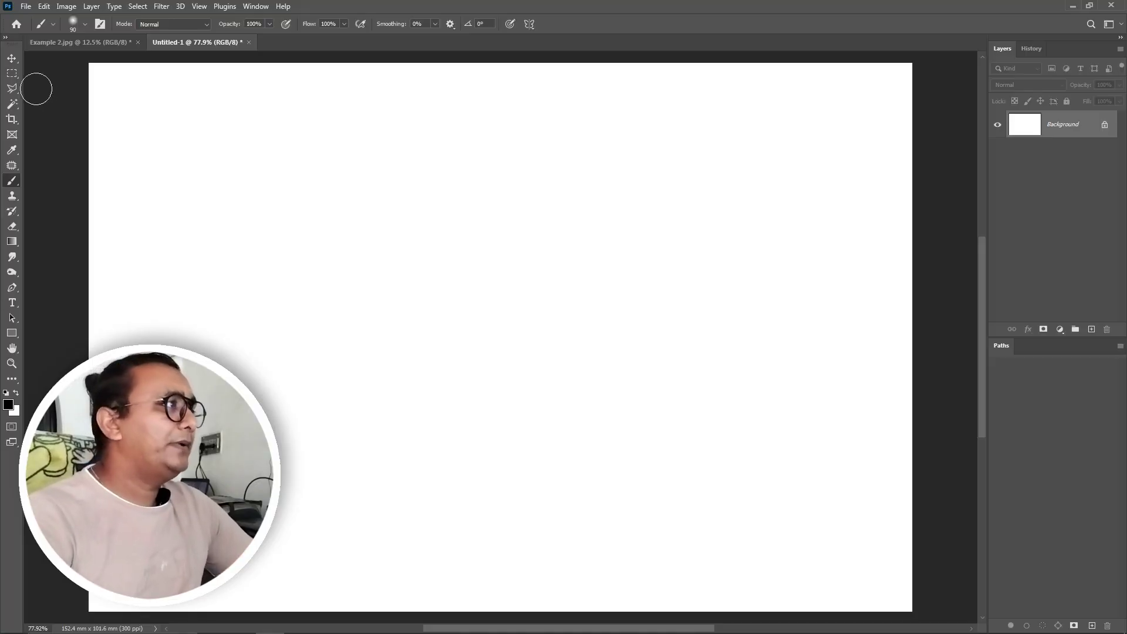
# Select the standard Brush tool and paint black trial strokes across the canvas
pyautogui.click(13, 59)
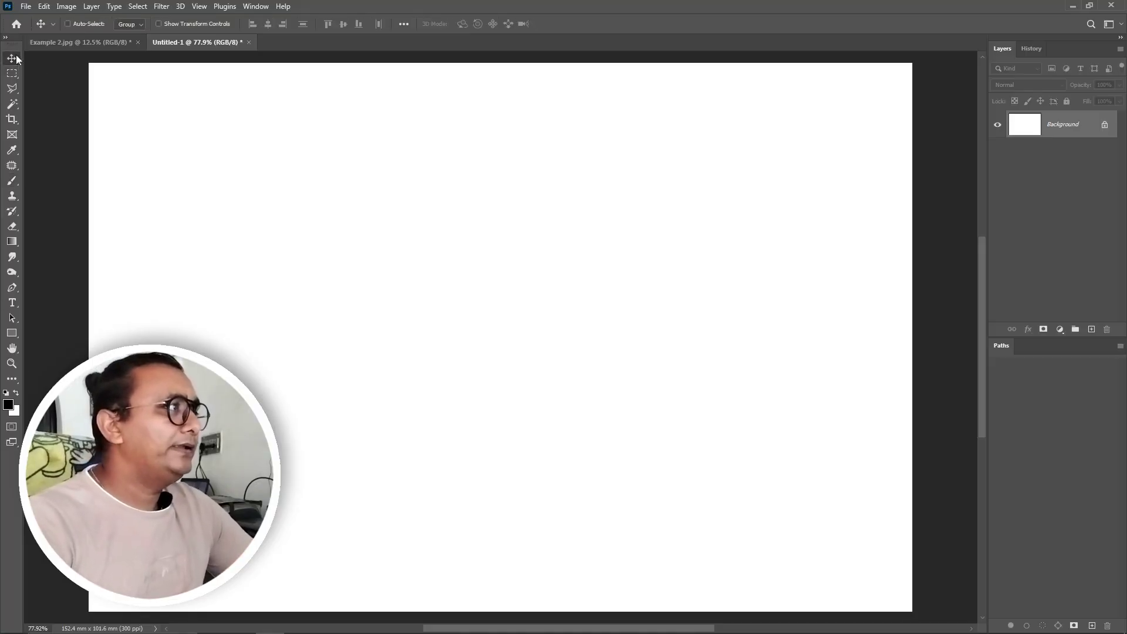
pyautogui.click(12, 182)
pyautogui.rightClick(12, 182)
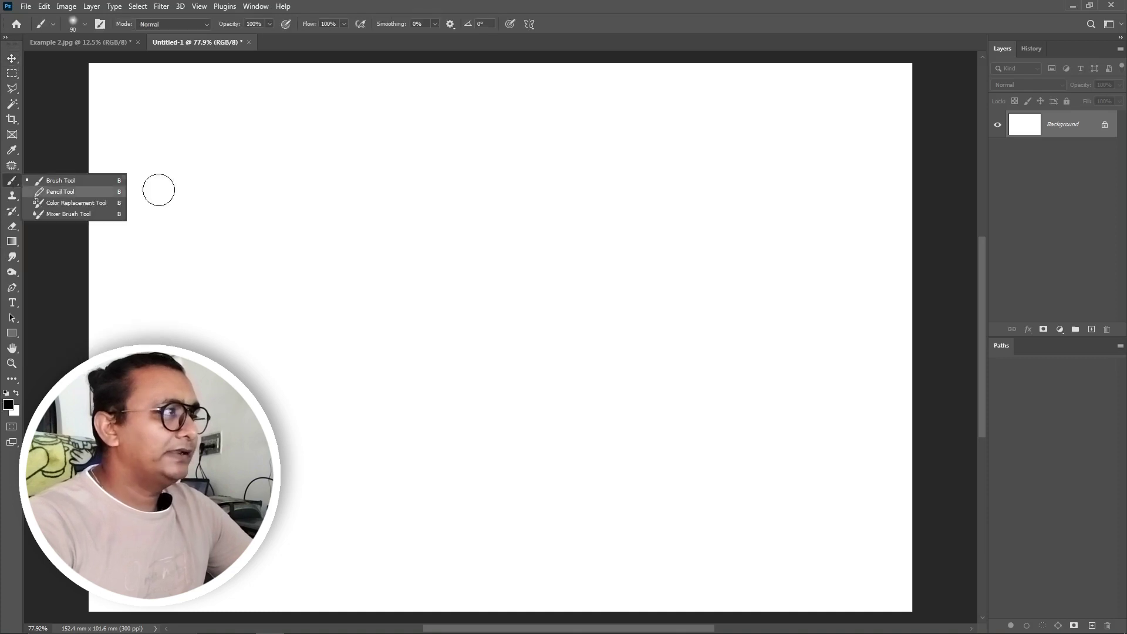
pyautogui.click(62, 181)
pyautogui.moveTo(349, 170); pyautogui.dragTo(452, 336)
pyautogui.moveTo(732, 214); pyautogui.dragTo(703, 318)
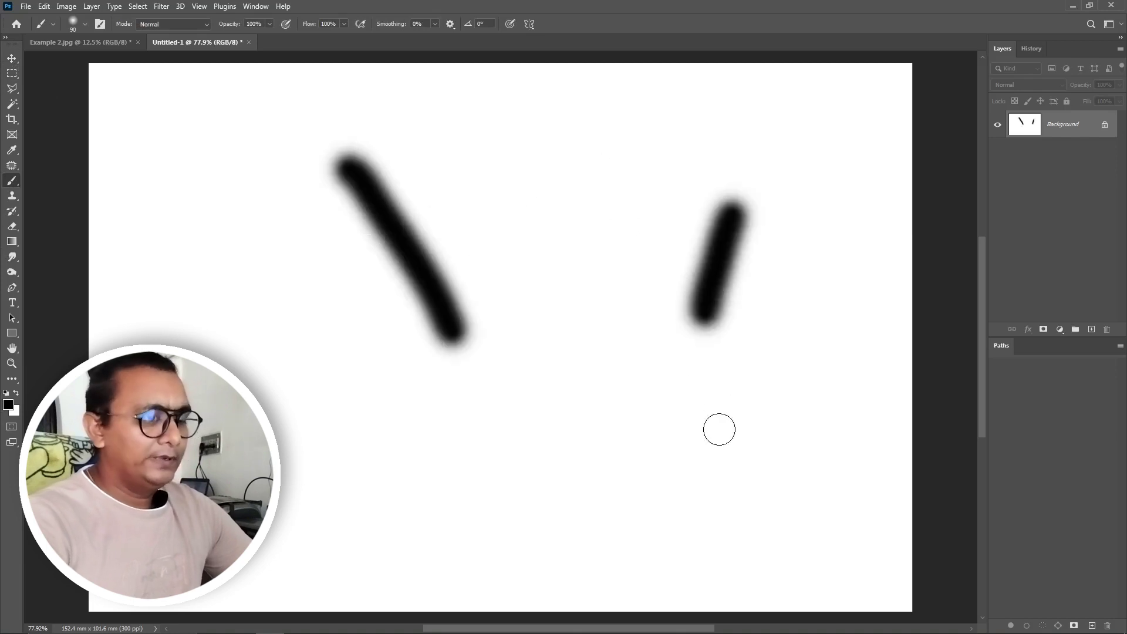
pyautogui.hotkey('ctrl', 'z')
pyautogui.hotkey('ctrl', 'z')
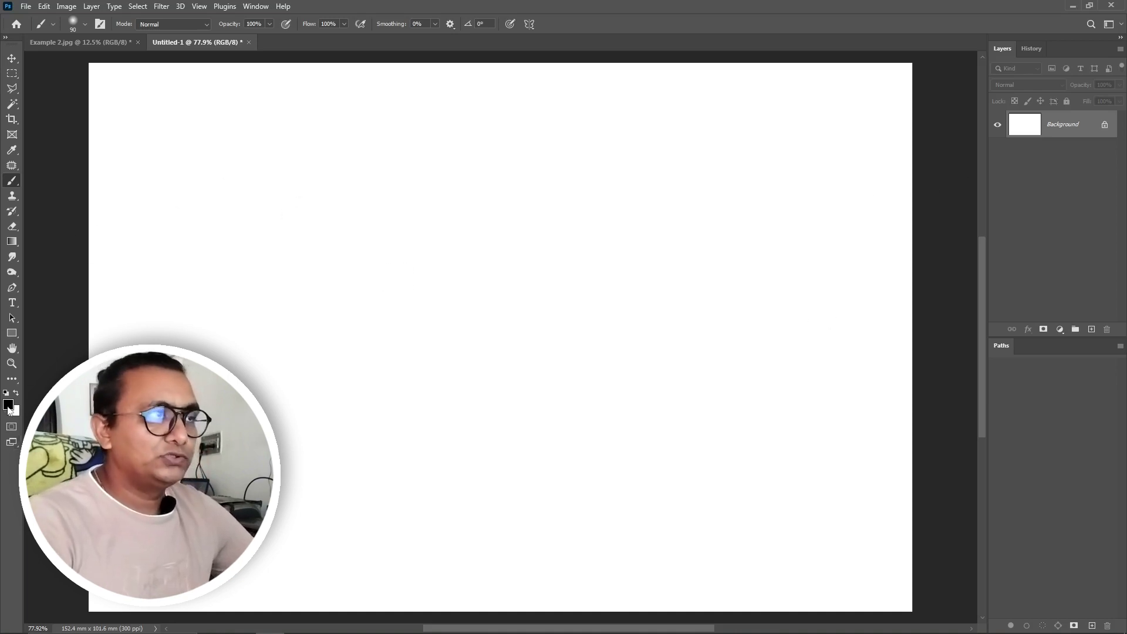
pyautogui.moveTo(377, 99); pyautogui.dragTo(159, 347)
pyautogui.moveTo(549, 150); pyautogui.dragTo(288, 488)
pyautogui.moveTo(660, 235); pyautogui.dragTo(596, 361)
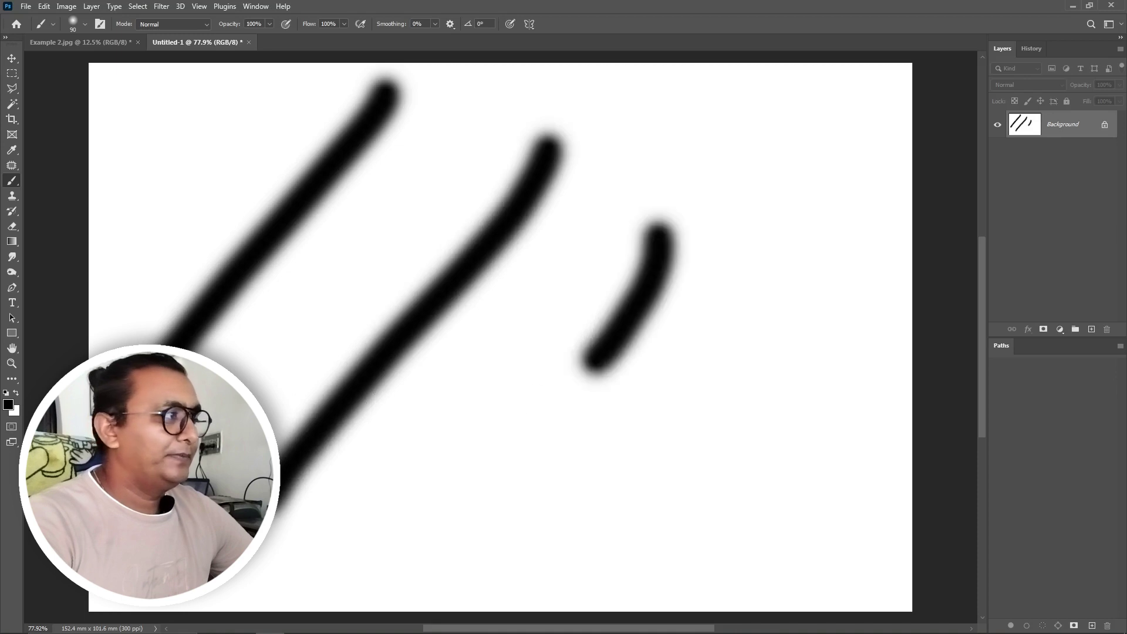
# Set the foreground colour to light green #5dff74 in the Color Picker
pyautogui.click(9, 405)
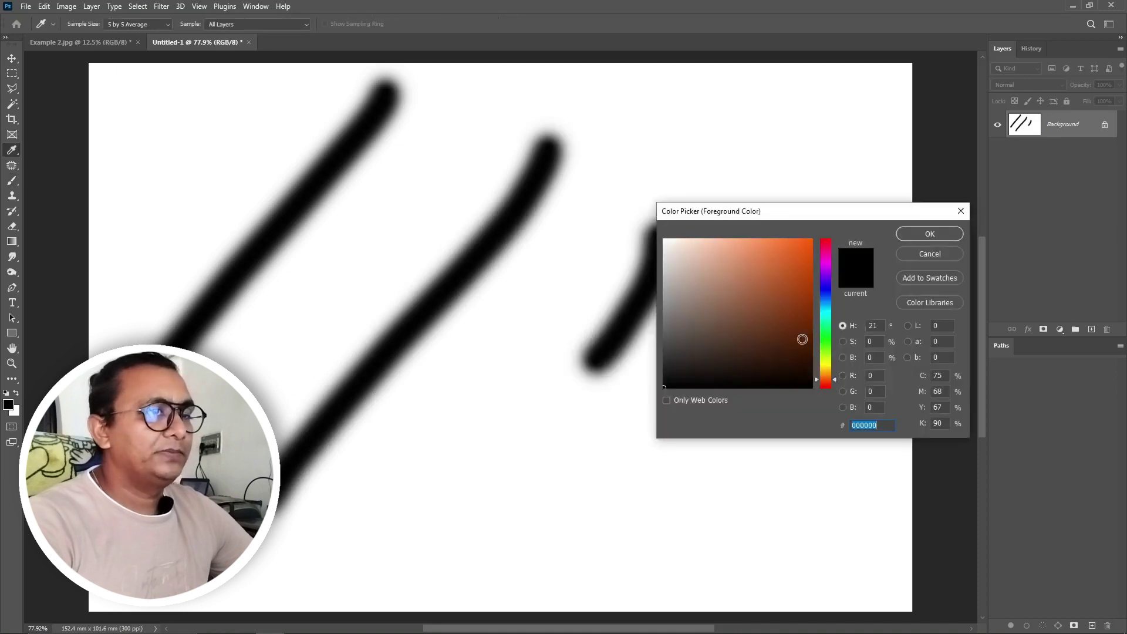
pyautogui.moveTo(826, 370); pyautogui.dragTo(827, 335)
pyautogui.click(758, 239)
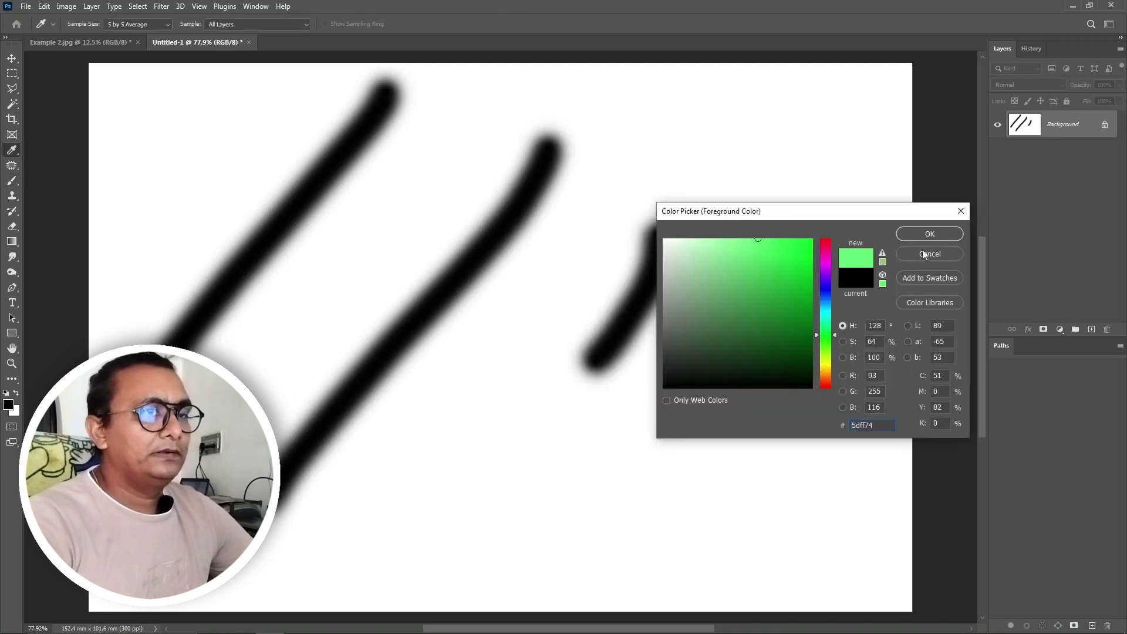
pyautogui.click(908, 235)
# Paint green strokes and dots across the canvas over the black lines
pyautogui.press('b')
pyautogui.moveTo(687, 132); pyautogui.dragTo(376, 479)
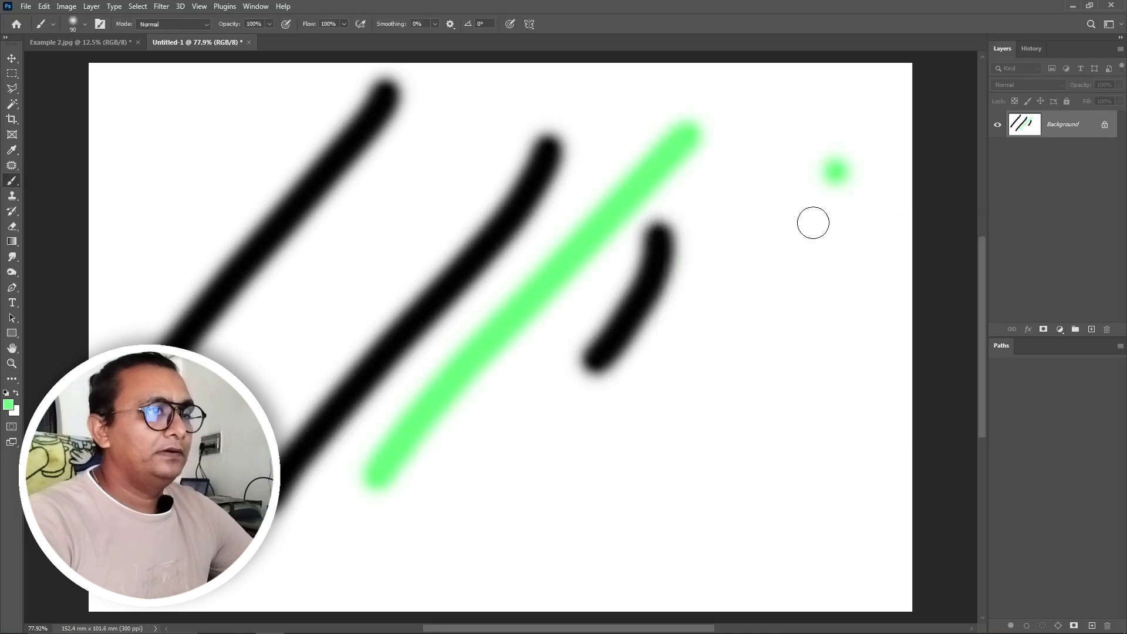
pyautogui.moveTo(834, 167); pyautogui.dragTo(646, 500)
pyautogui.moveTo(516, 138); pyautogui.dragTo(203, 347)
pyautogui.click(531, 199)
pyautogui.moveTo(531, 194); pyautogui.dragTo(587, 352)
pyautogui.moveTo(264, 67); pyautogui.dragTo(364, 294)
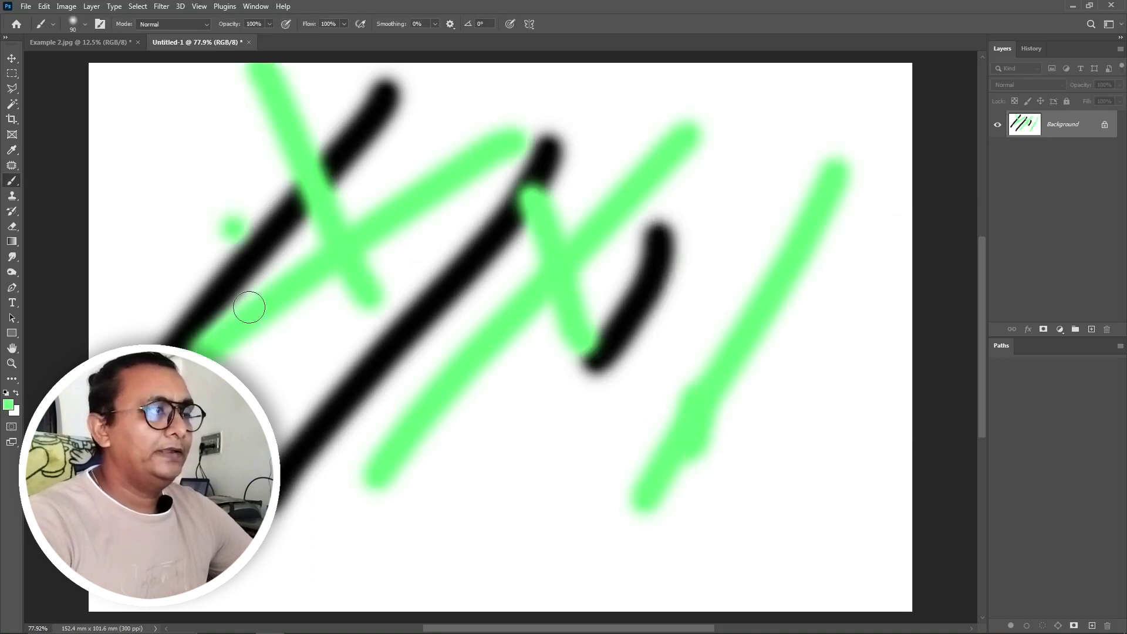
pyautogui.moveTo(232, 226); pyautogui.dragTo(376, 393)
pyautogui.moveTo(640, 447); pyautogui.dragTo(652, 499)
pyautogui.moveTo(692, 400); pyautogui.dragTo(693, 505)
pyautogui.click(784, 496)
pyautogui.moveTo(772, 510); pyautogui.dragTo(875, 473)
pyautogui.moveTo(609, 587); pyautogui.dragTo(772, 511)
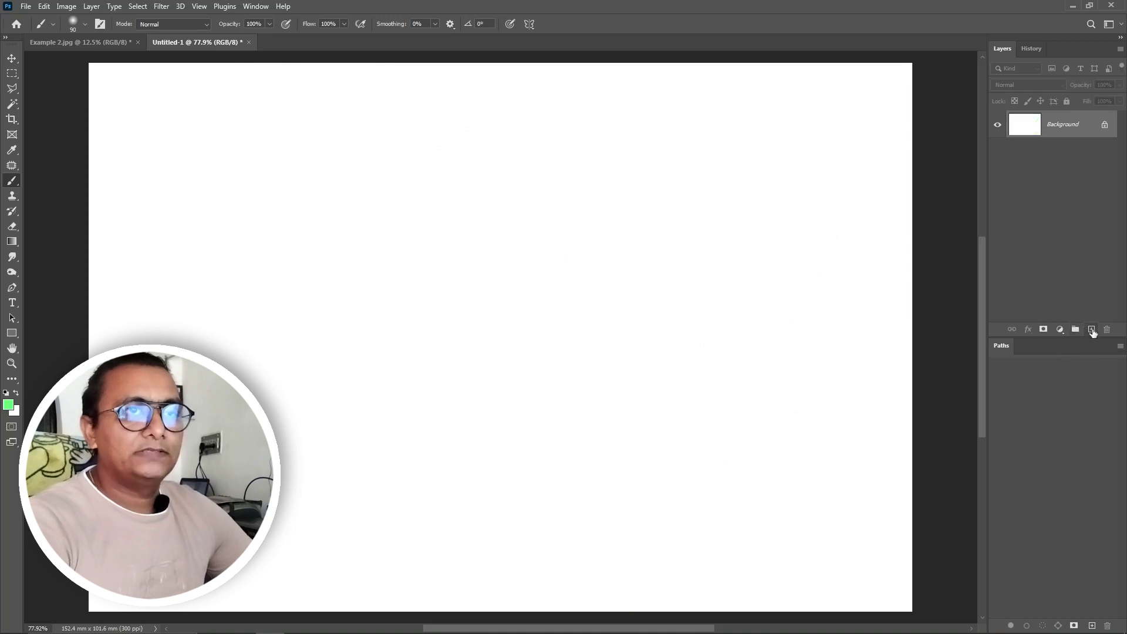
# Add a new layer, paint green trial strokes on it, then clear them
pyautogui.click(1089, 330)
pyautogui.moveTo(256, 164); pyautogui.dragTo(235, 367)
pyautogui.moveTo(540, 126); pyautogui.dragTo(496, 352)
pyautogui.click(722, 141)
pyautogui.moveTo(722, 141); pyautogui.dragTo(675, 367)
pyautogui.moveTo(766, 276); pyautogui.dragTo(602, 432)
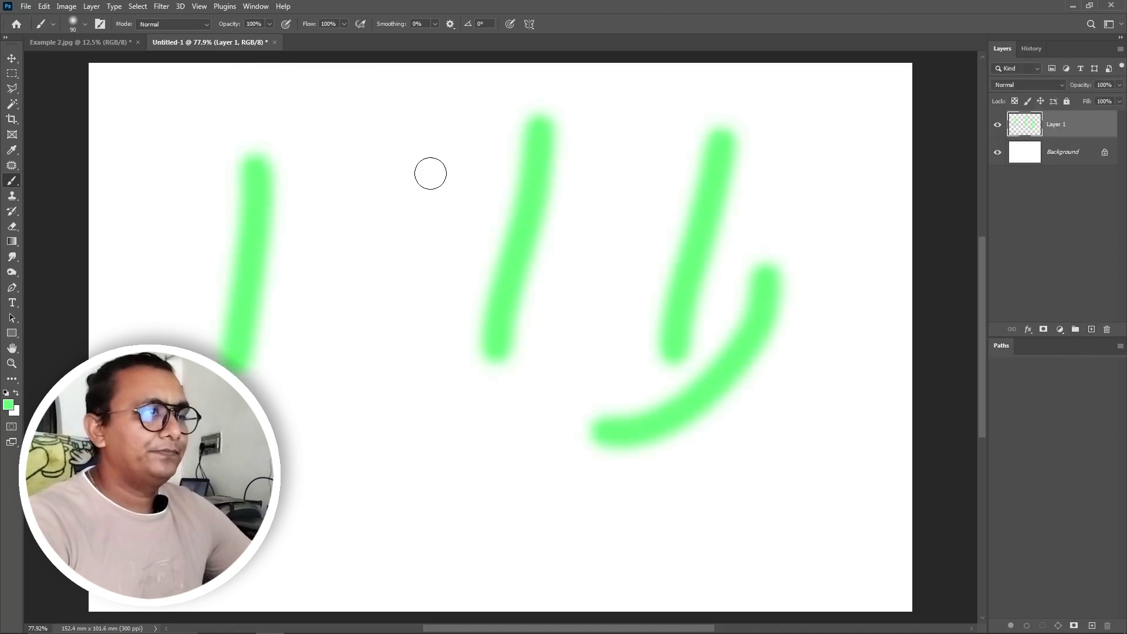
pyautogui.moveTo(429, 170); pyautogui.dragTo(385, 437)
pyautogui.moveTo(282, 488); pyautogui.dragTo(687, 508)
pyautogui.moveTo(528, 405)
pyautogui.mouseDown()
pyautogui.moveTo(592, 503)
pyautogui.moveTo(676, 387)
pyautogui.mouseUp()
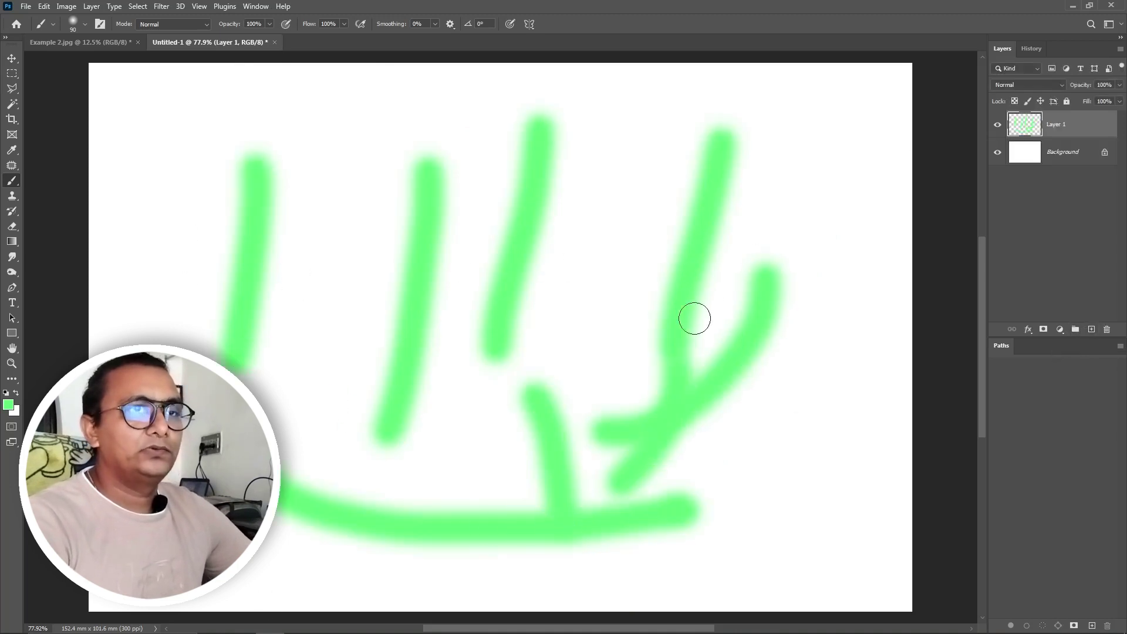
pyautogui.press('Delete')
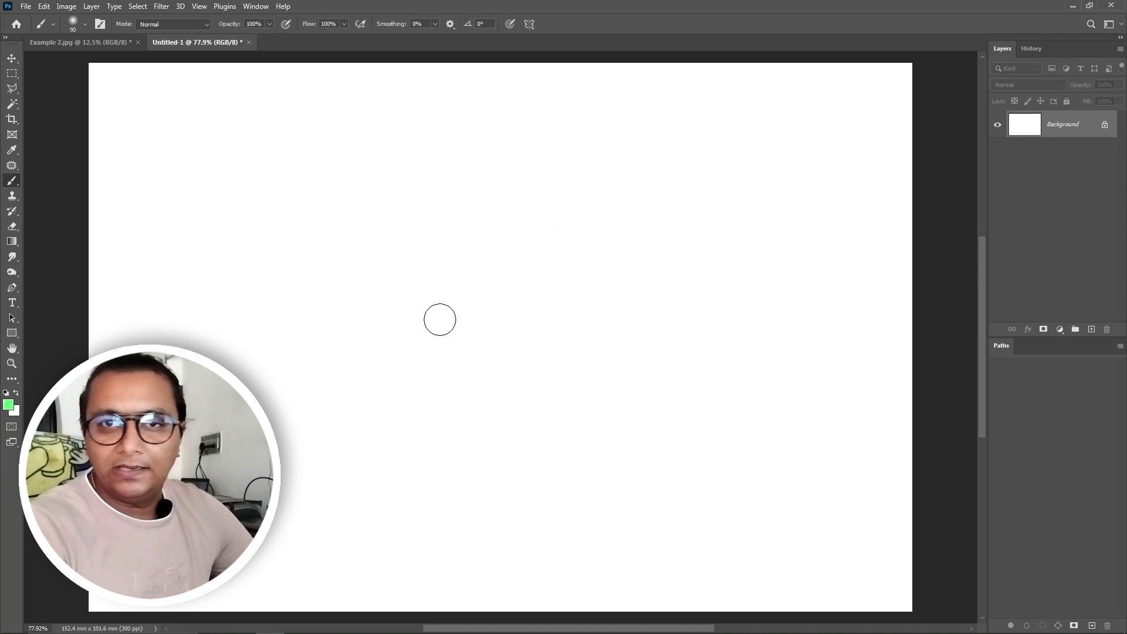
# Set the foreground colour to magenta #990a83 in the Color Picker
pyautogui.click(9, 405)
pyautogui.click(827, 259)
pyautogui.click(803, 298)
pyautogui.press('Return')
# Paint magenta strokes across the canvas, then fill it back to white
pyautogui.press('b')
pyautogui.moveTo(297, 205); pyautogui.dragTo(839, 179)
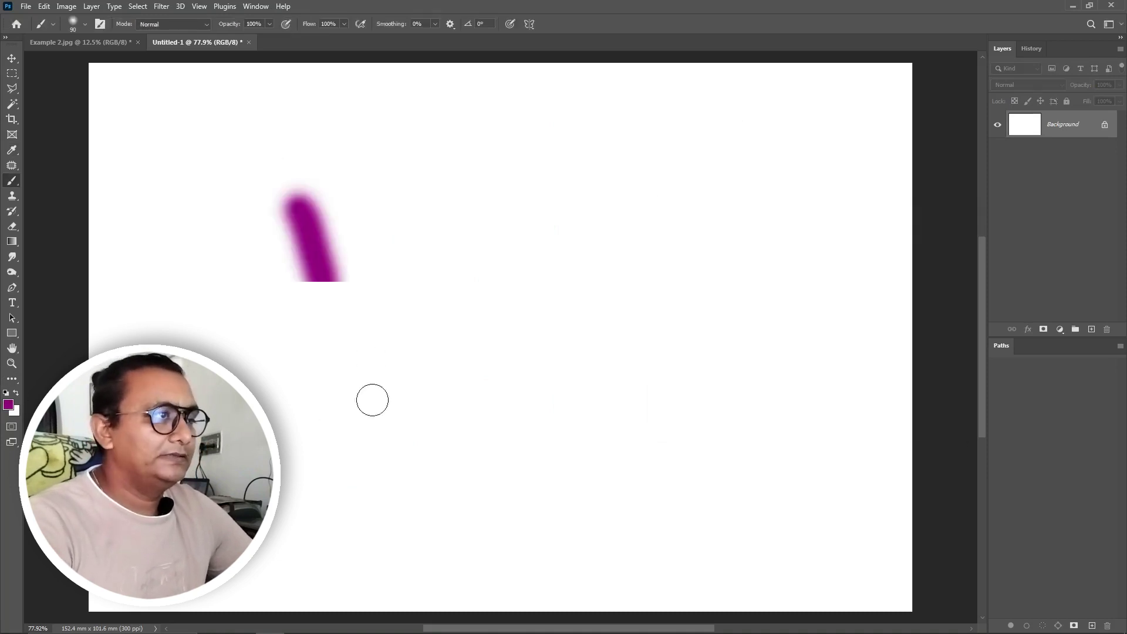
pyautogui.moveTo(462, 154); pyautogui.dragTo(479, 120)
pyautogui.click(787, 133)
pyautogui.moveTo(742, 100); pyautogui.dragTo(760, 188)
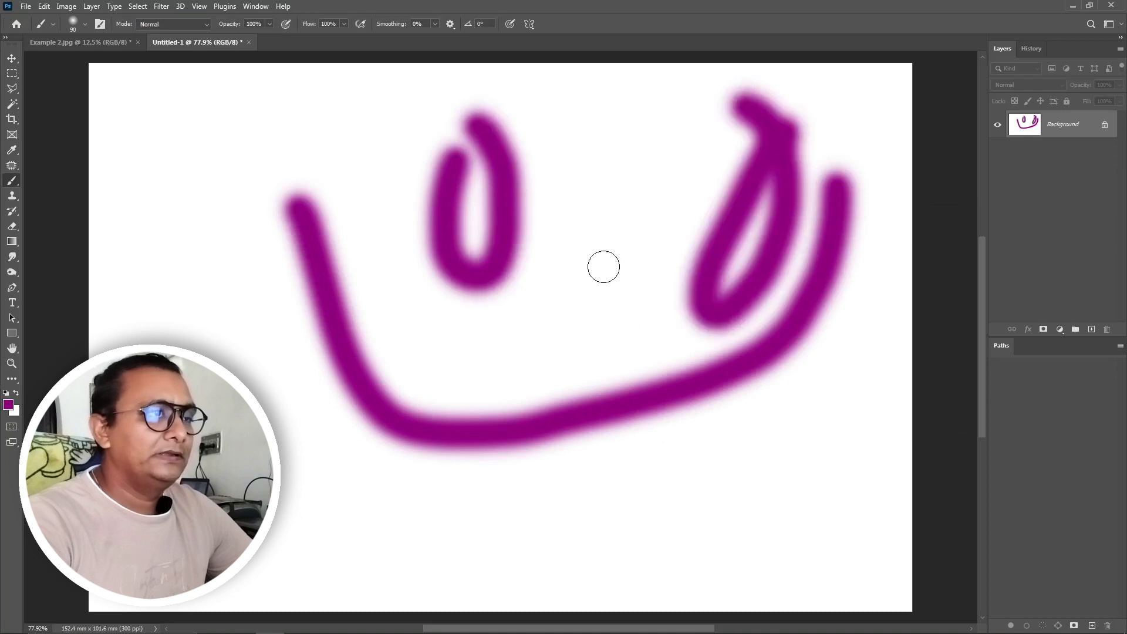
pyautogui.moveTo(537, 350); pyautogui.dragTo(637, 288)
pyautogui.moveTo(640, 176); pyautogui.dragTo(579, 308)
pyautogui.moveTo(419, 361); pyautogui.dragTo(430, 389)
pyautogui.moveTo(304, 126); pyautogui.dragTo(261, 235)
pyautogui.moveTo(194, 229)
pyautogui.mouseDown()
pyautogui.moveTo(537, 496)
pyautogui.moveTo(619, 493)
pyautogui.mouseUp()
pyautogui.moveTo(728, 458)
pyautogui.mouseDown()
pyautogui.moveTo(863, 464)
pyautogui.moveTo(878, 431)
pyautogui.mouseUp()
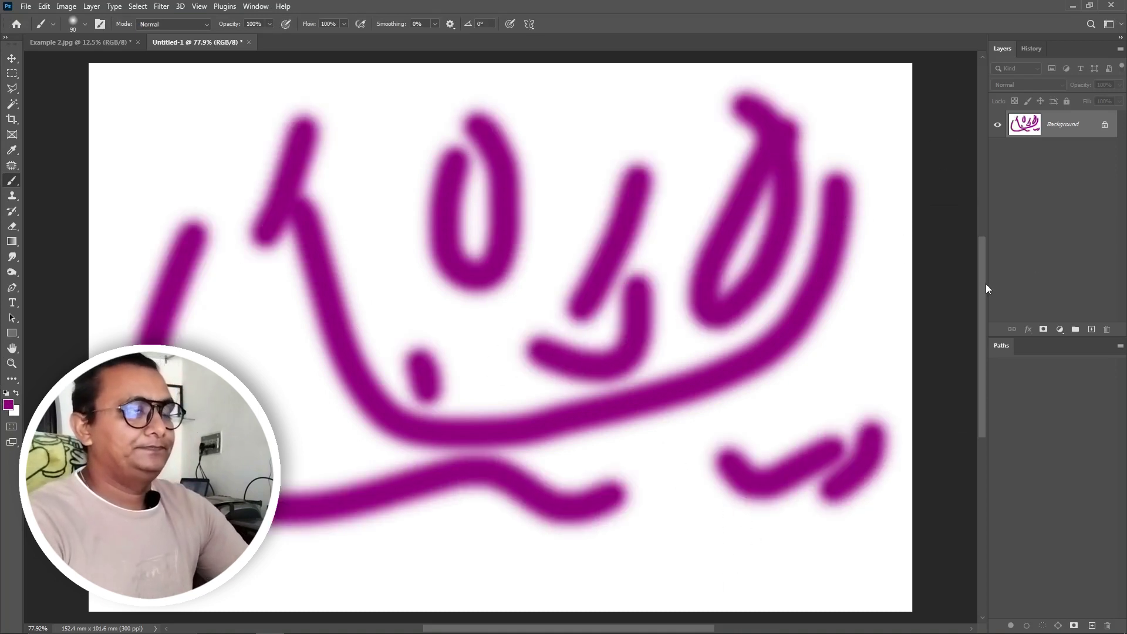
pyautogui.hotkey('ctrl', 'BackSpace')
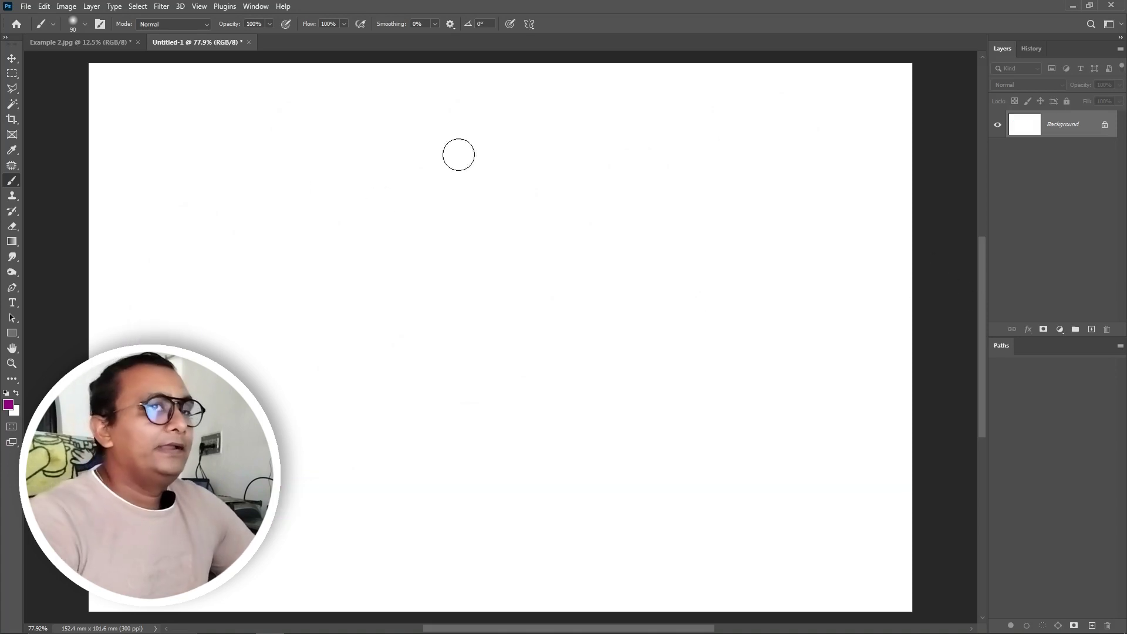
# Add an empty Layer 1 and set the brush to 66 px, adjusting its hardness
pyautogui.click(1085, 330)
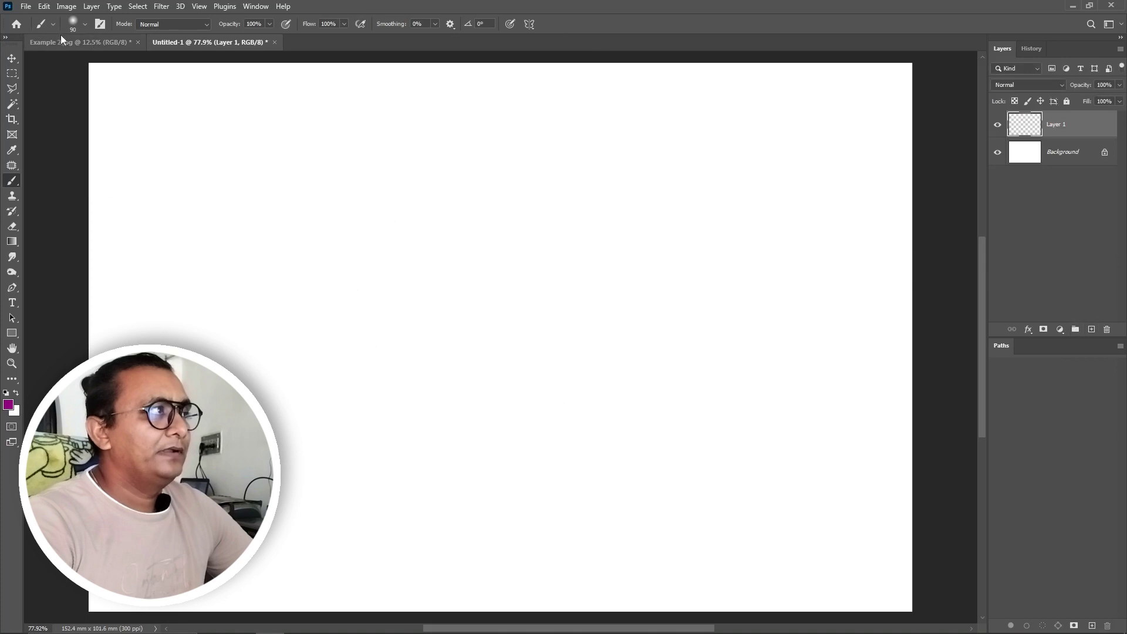
pyautogui.click(84, 25)
pyautogui.click(85, 26)
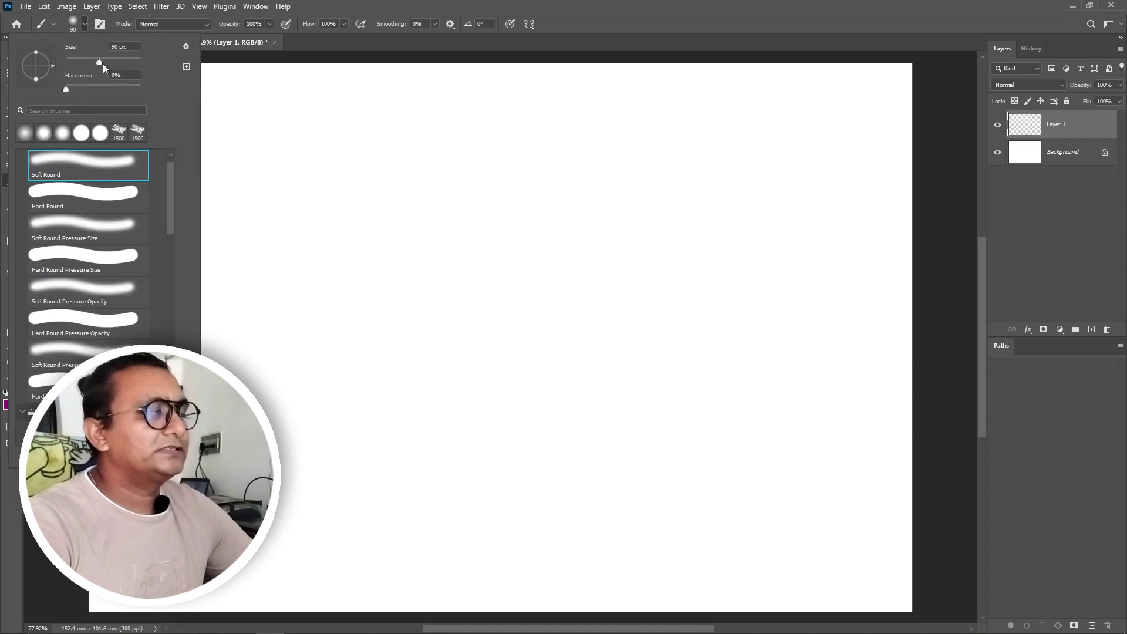
pyautogui.moveTo(99, 64)
pyautogui.mouseDown()
pyautogui.moveTo(136, 62)
pyautogui.moveTo(94, 65)
pyautogui.mouseUp()
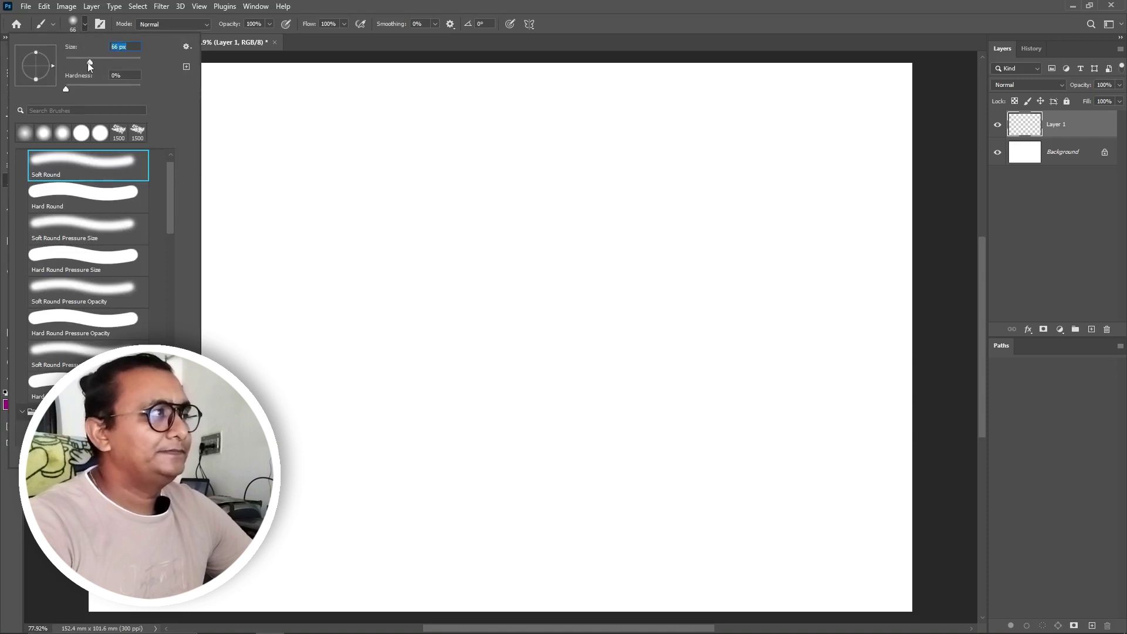
pyautogui.moveTo(64, 91)
pyautogui.mouseDown()
pyautogui.moveTo(121, 91)
pyautogui.moveTo(55, 100)
pyautogui.mouseUp()
pyautogui.click(514, 97)
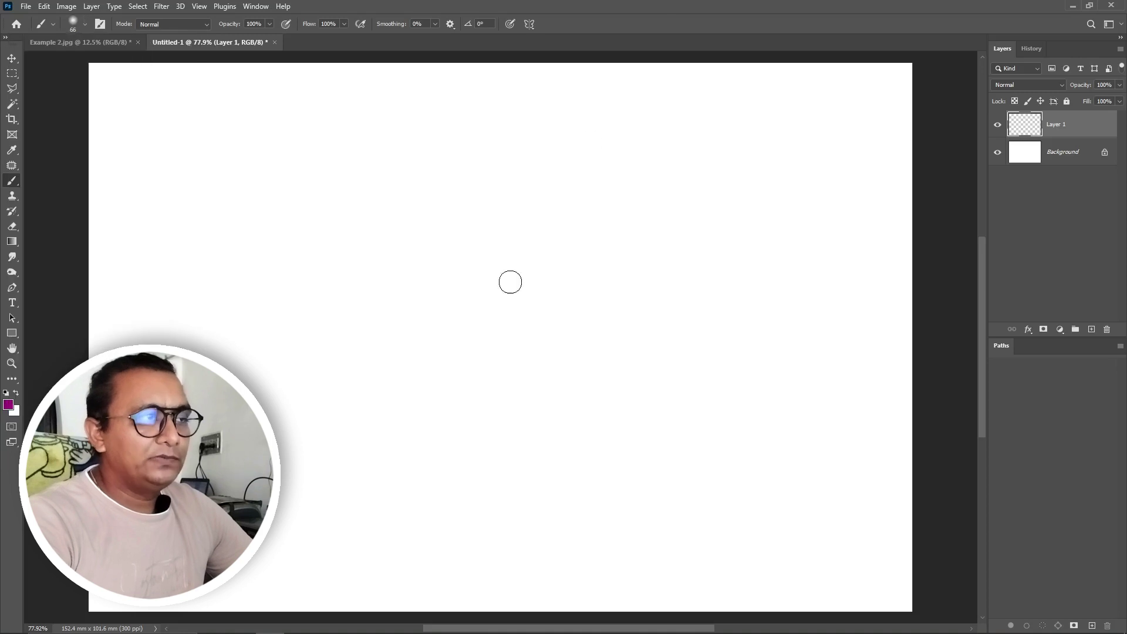
# Paint soft magenta blobs with a 1457 px brush, then a thin line at 21 px
pyautogui.rightClick(491, 197)
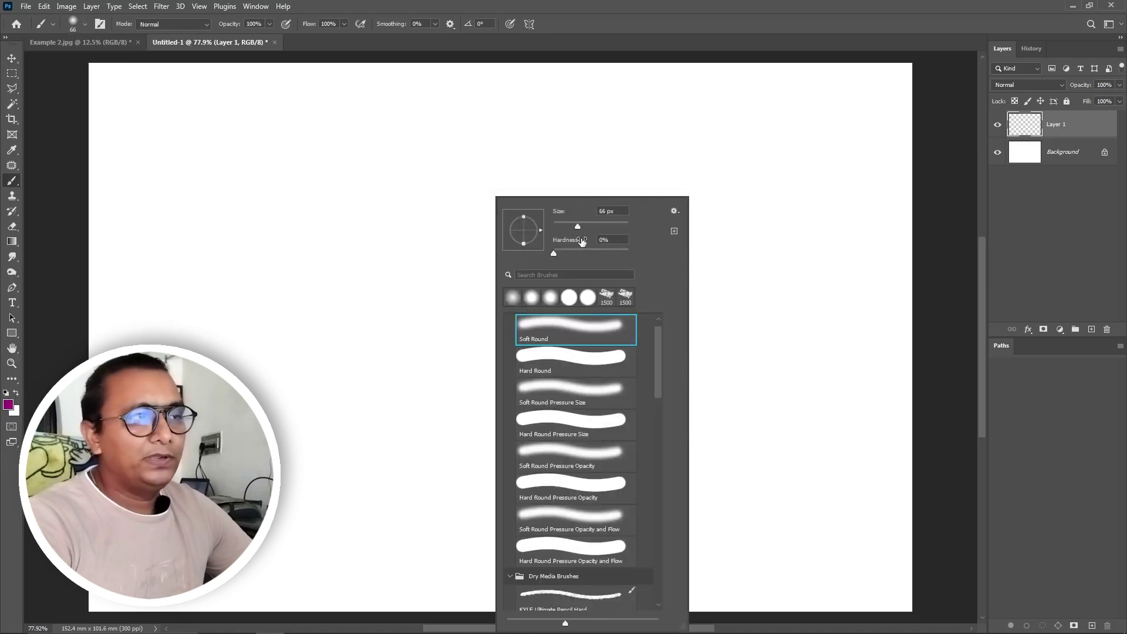
pyautogui.moveTo(580, 228); pyautogui.dragTo(622, 227)
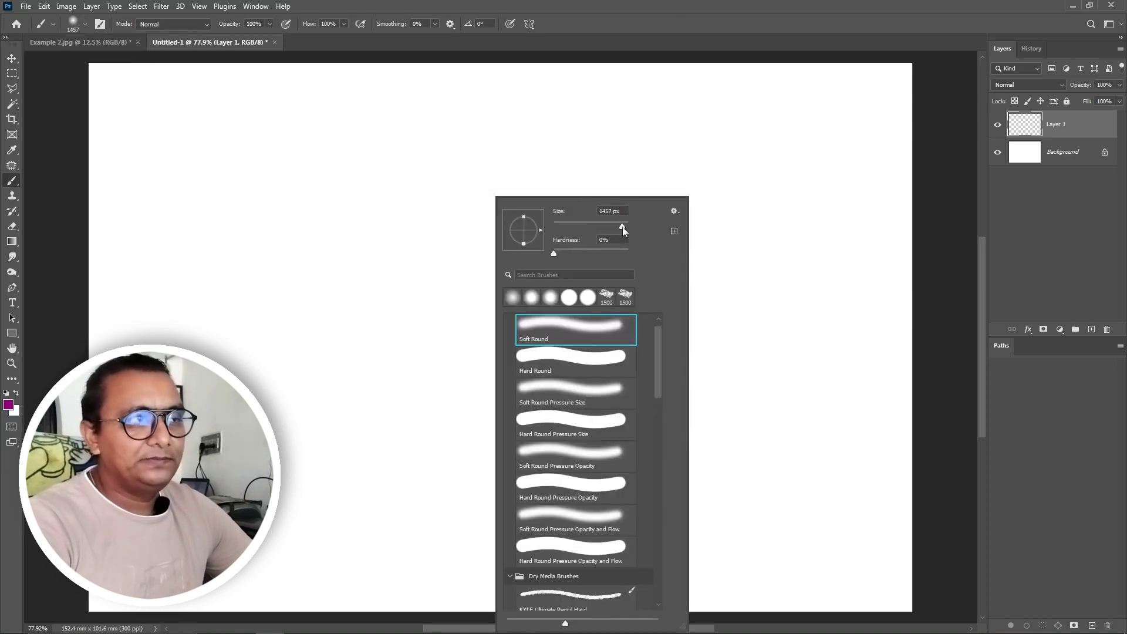
pyautogui.moveTo(376, 252); pyautogui.dragTo(509, 276)
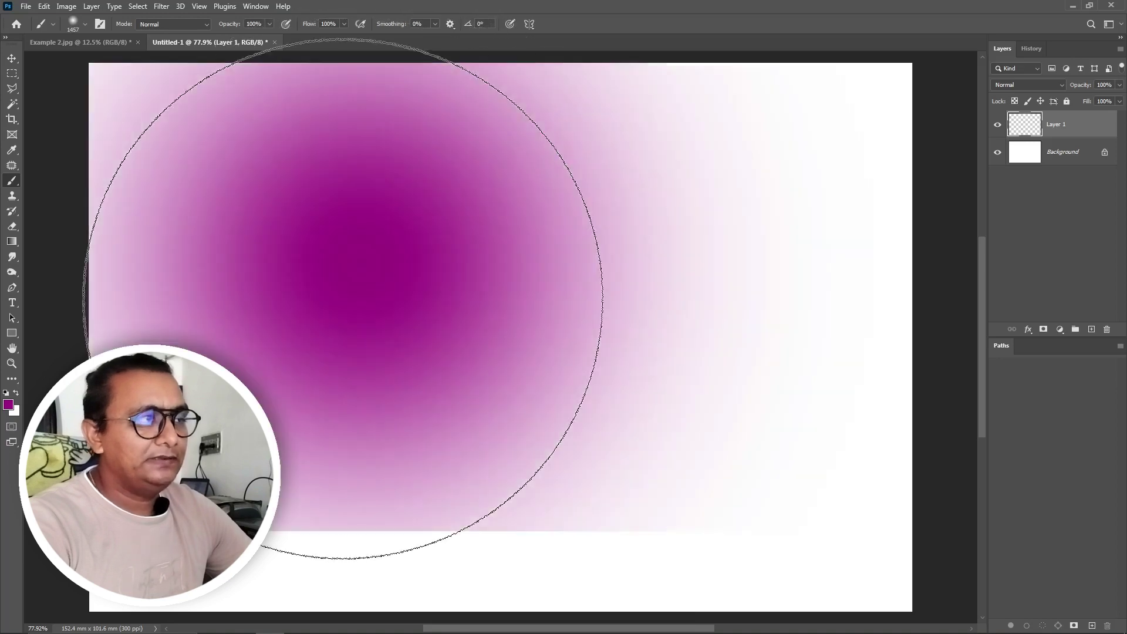
pyautogui.click(639, 283)
pyautogui.rightClick(655, 199)
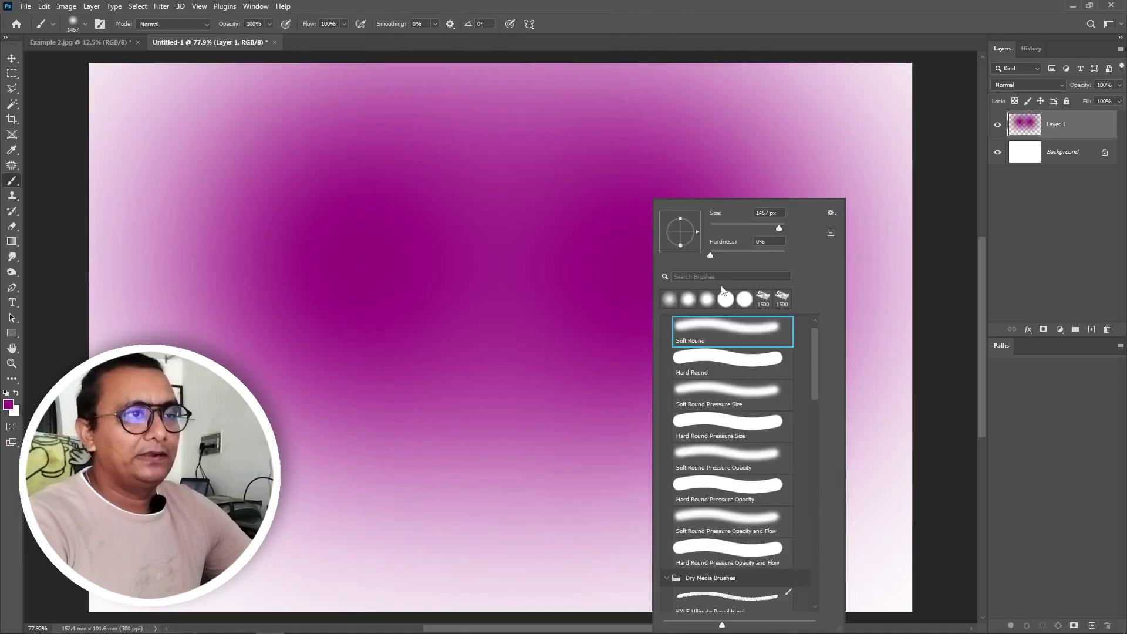
pyautogui.moveTo(774, 229); pyautogui.dragTo(706, 229)
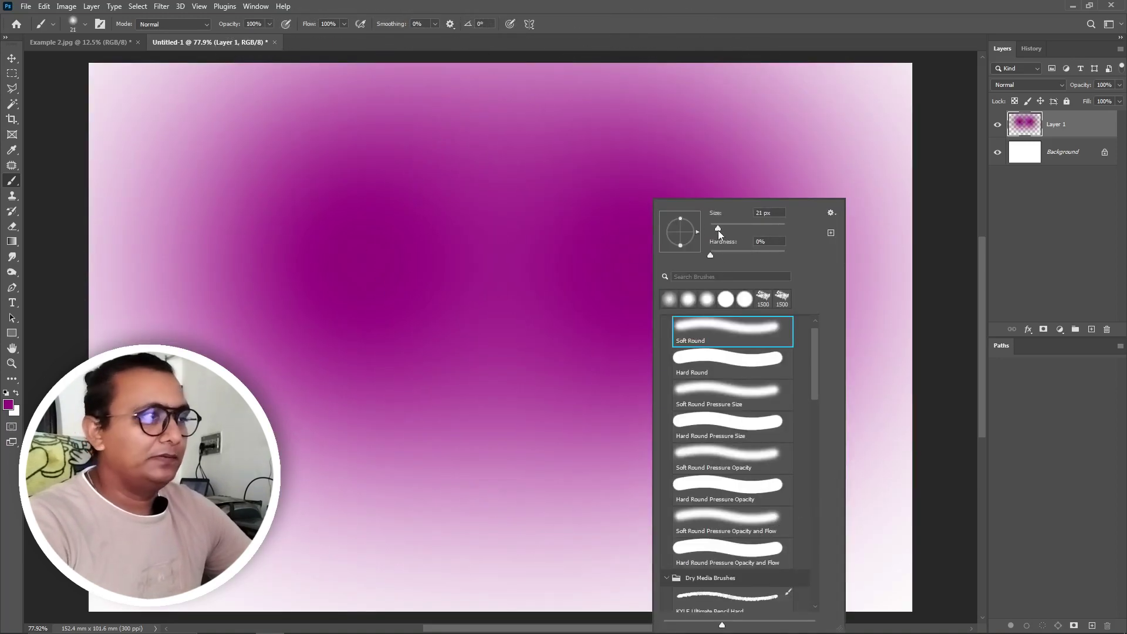
pyautogui.moveTo(167, 227)
pyautogui.mouseDown()
pyautogui.moveTo(141, 154)
pyautogui.moveTo(214, 359)
pyautogui.mouseUp()
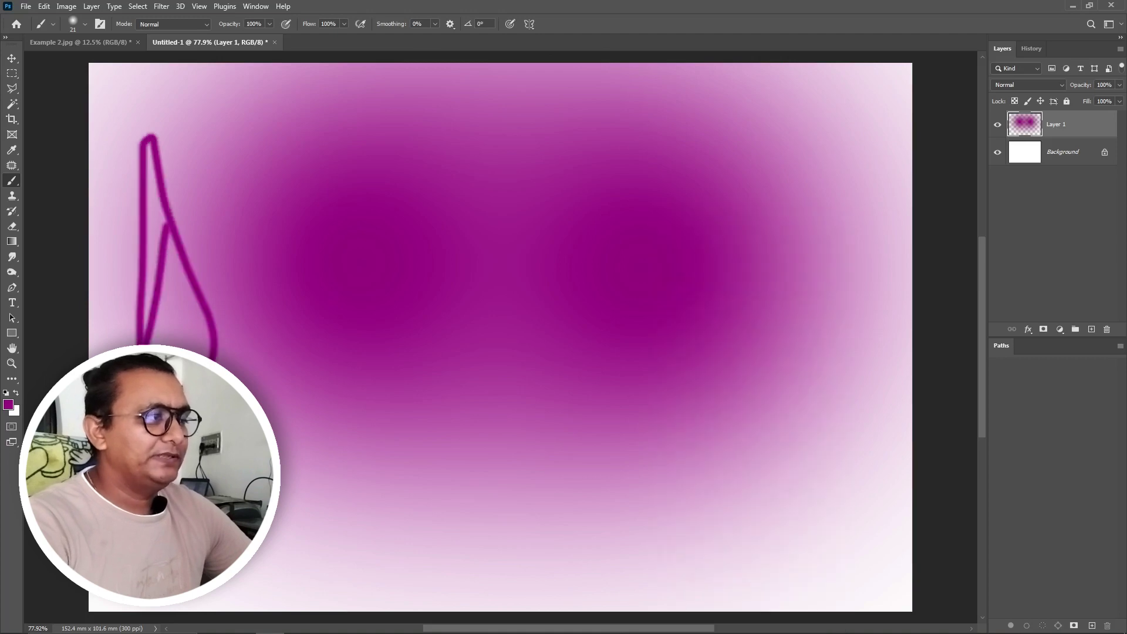
# Delete Layer 1 and its magenta painting, confirming the deletion
pyautogui.rightClick(435, 315)
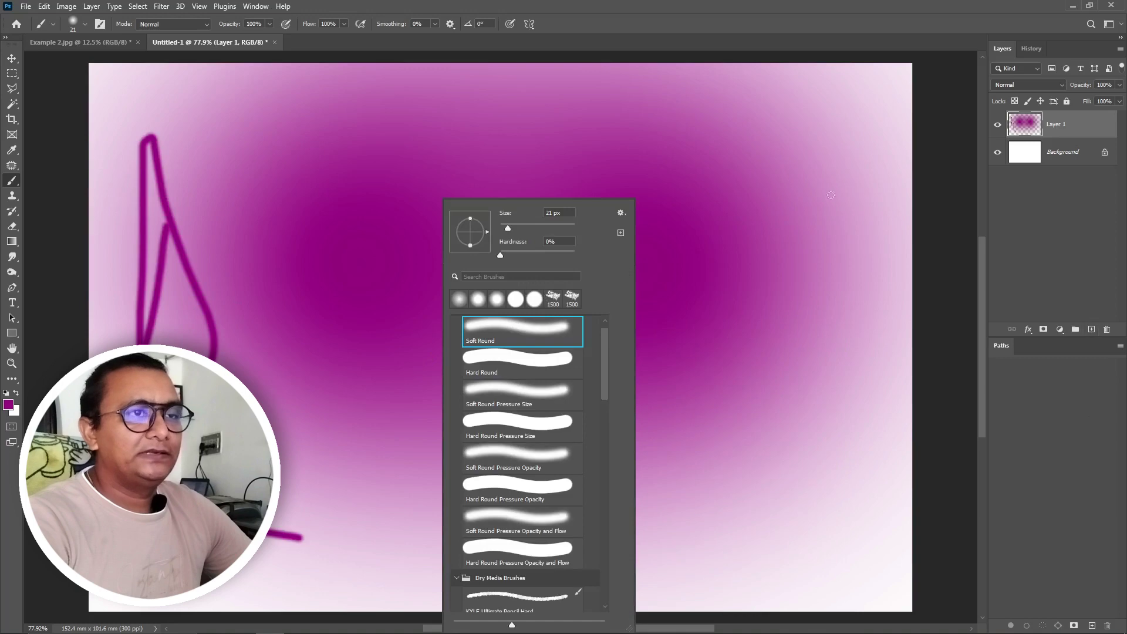
pyautogui.click(852, 192)
pyautogui.click(1091, 329)
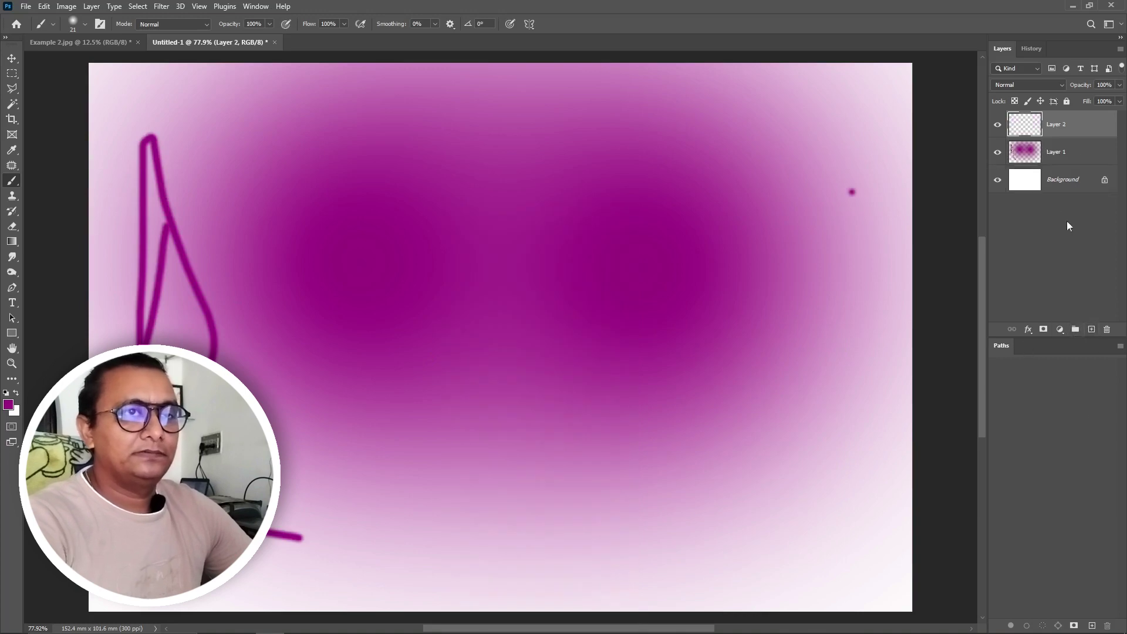
pyautogui.click(1108, 330)
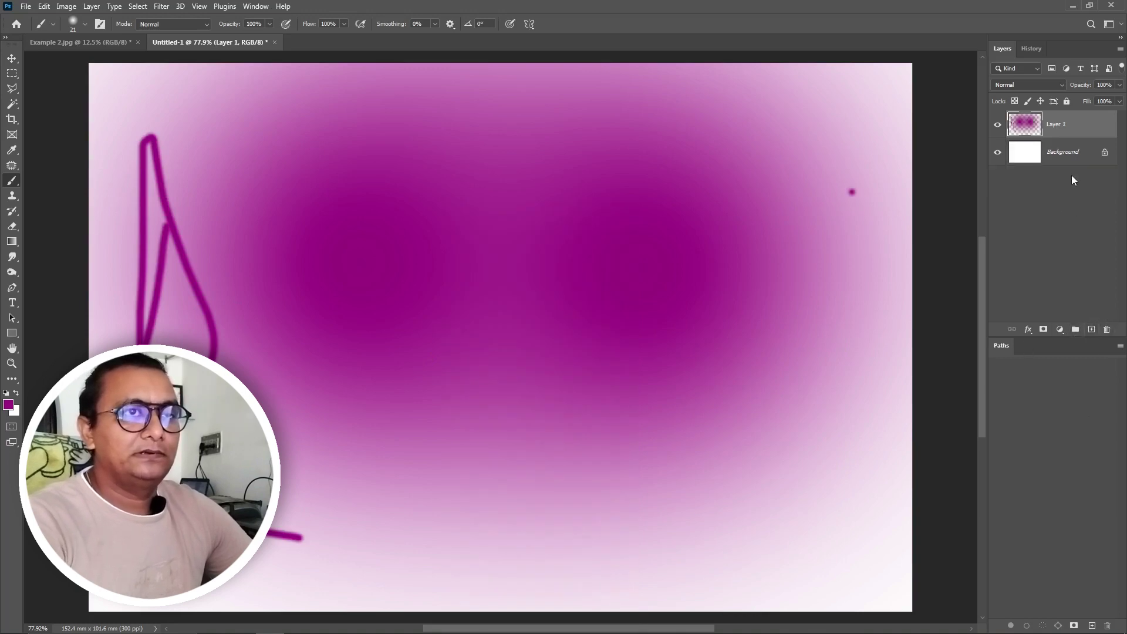
pyautogui.click(1109, 332)
pyautogui.click(541, 237)
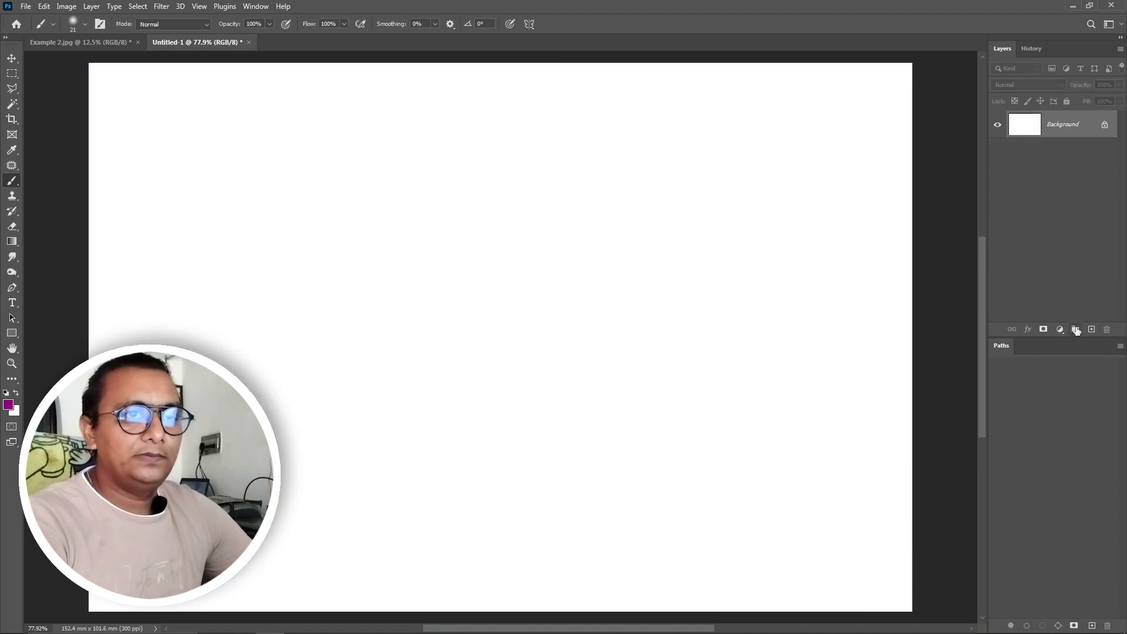
pyautogui.click(1092, 329)
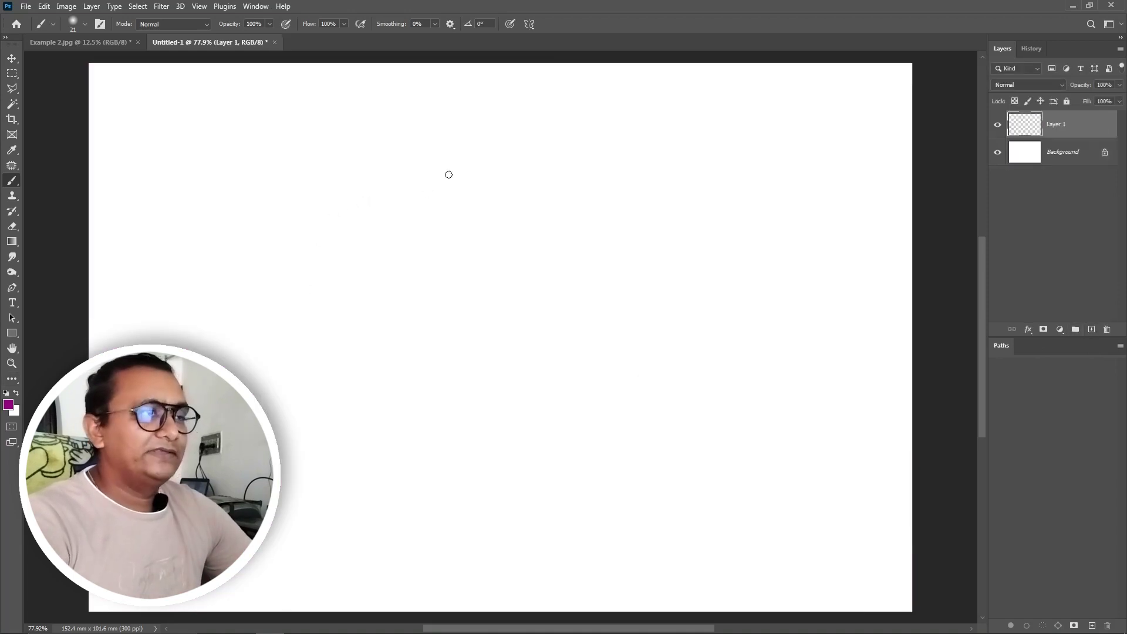
pyautogui.rightClick(448, 174)
pyautogui.moveTo(513, 233); pyautogui.dragTo(566, 232)
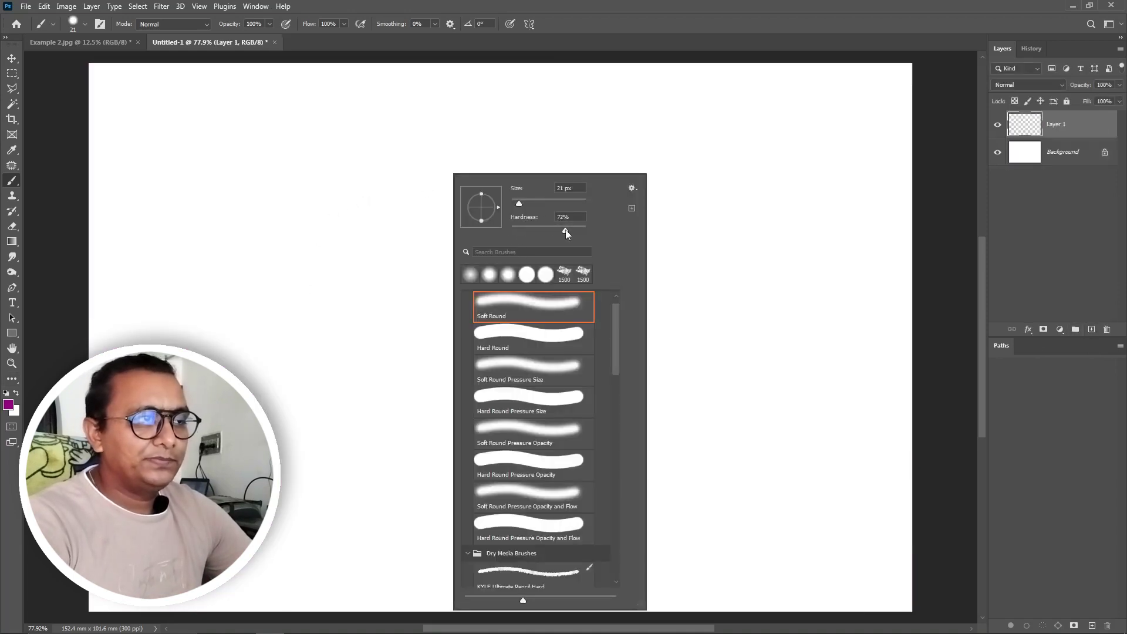
pyautogui.moveTo(188, 134); pyautogui.dragTo(223, 361)
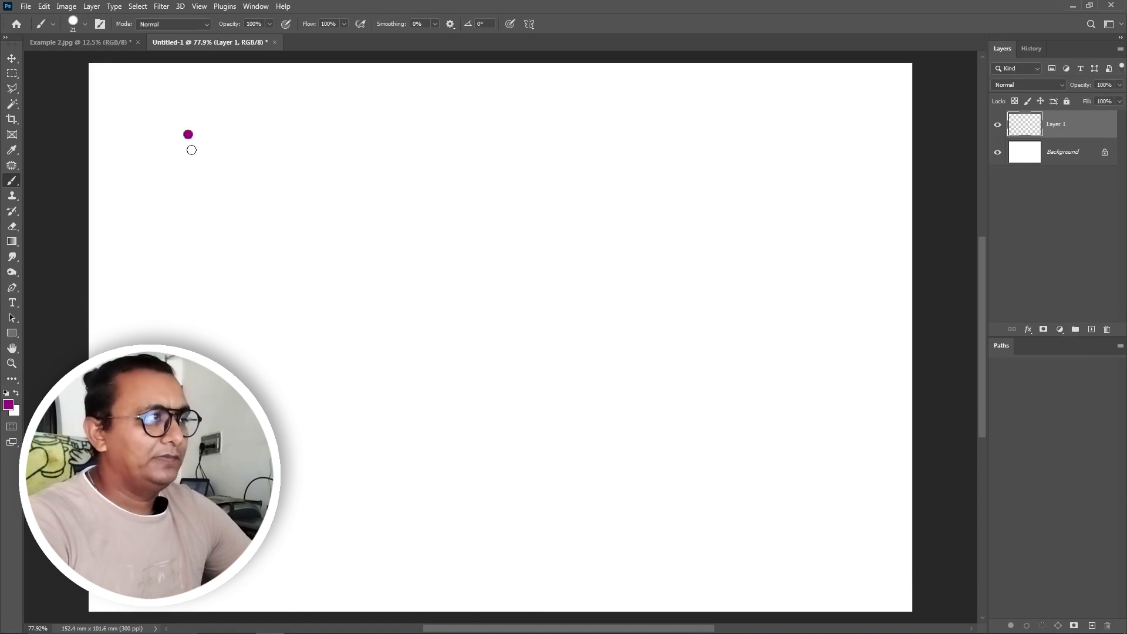
pyautogui.moveTo(245, 314); pyautogui.dragTo(305, 314)
pyautogui.rightClick(677, 175)
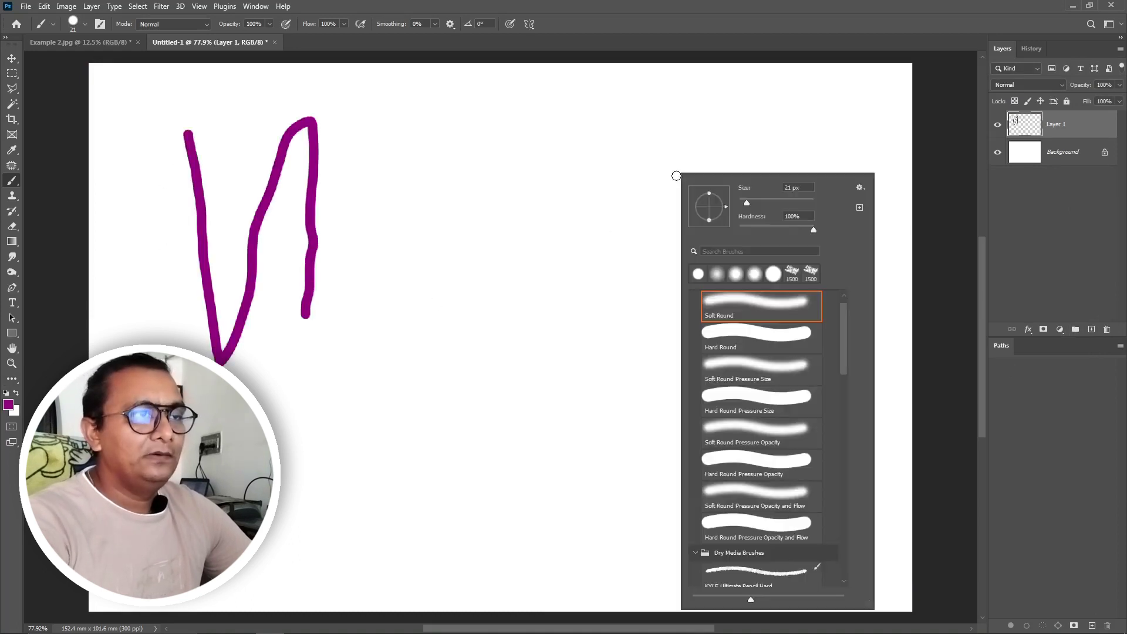
pyautogui.moveTo(814, 230); pyautogui.dragTo(763, 230)
pyautogui.moveTo(619, 155); pyautogui.dragTo(464, 392)
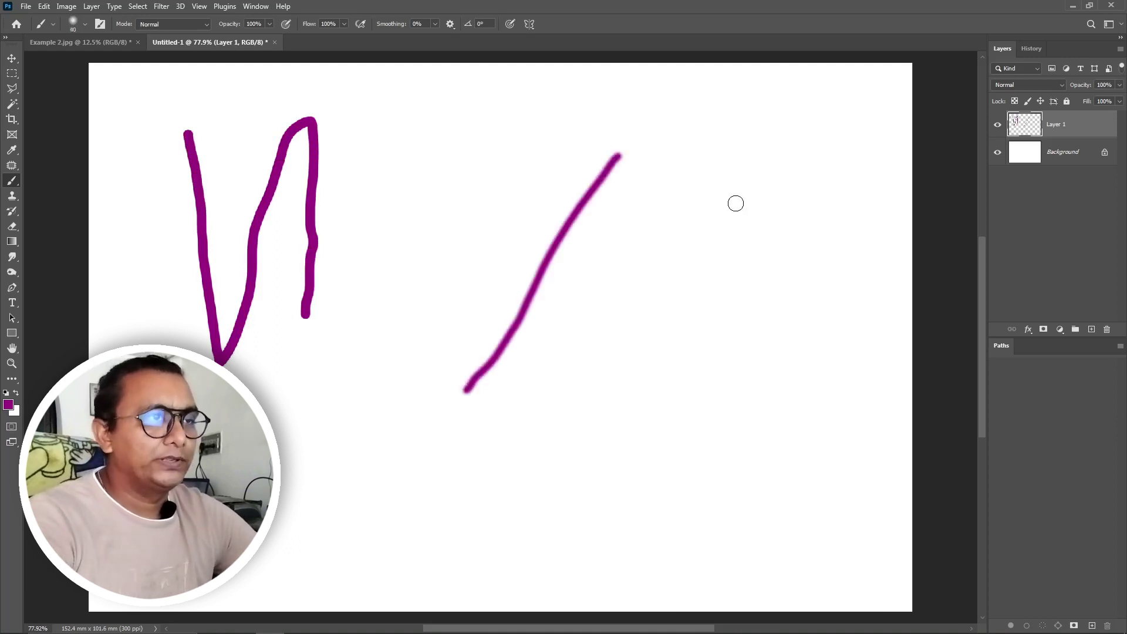
pyautogui.moveTo(736, 203); pyautogui.dragTo(770, 455)
pyautogui.rightClick(386, 225)
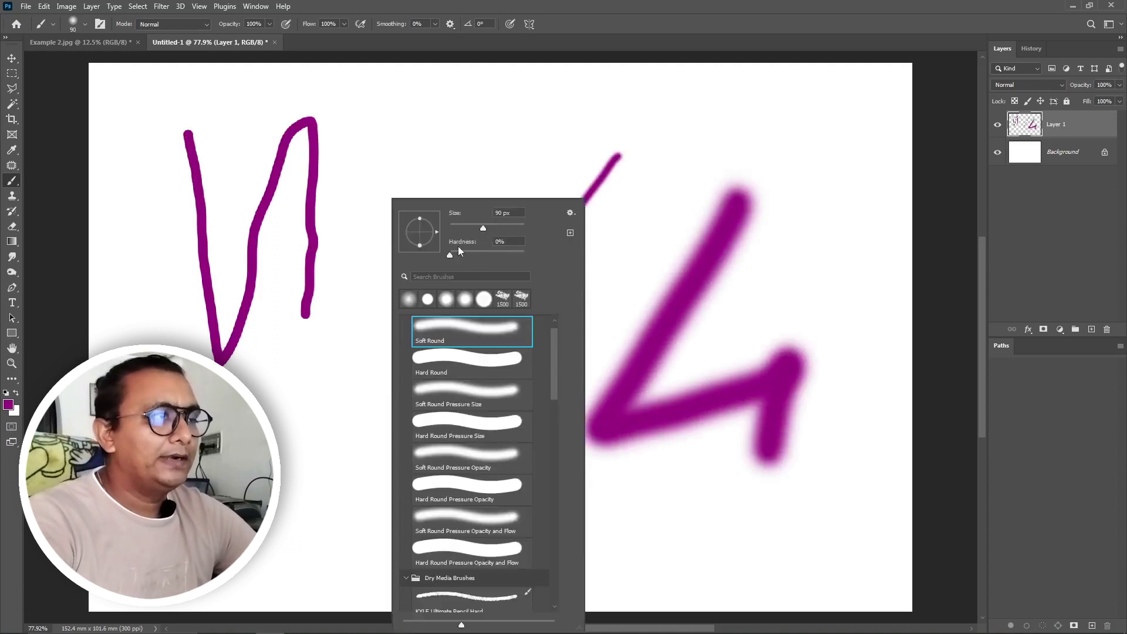
pyautogui.press('Return')
pyautogui.moveTo(478, 126); pyautogui.dragTo(374, 352)
pyautogui.moveTo(279, 495); pyautogui.dragTo(308, 520)
pyautogui.moveTo(300, 433)
pyautogui.mouseDown()
pyautogui.moveTo(297, 453)
pyautogui.moveTo(490, 518)
pyautogui.mouseUp()
pyautogui.click(515, 424)
pyautogui.moveTo(710, 113); pyautogui.dragTo(698, 136)
pyautogui.click(806, 175)
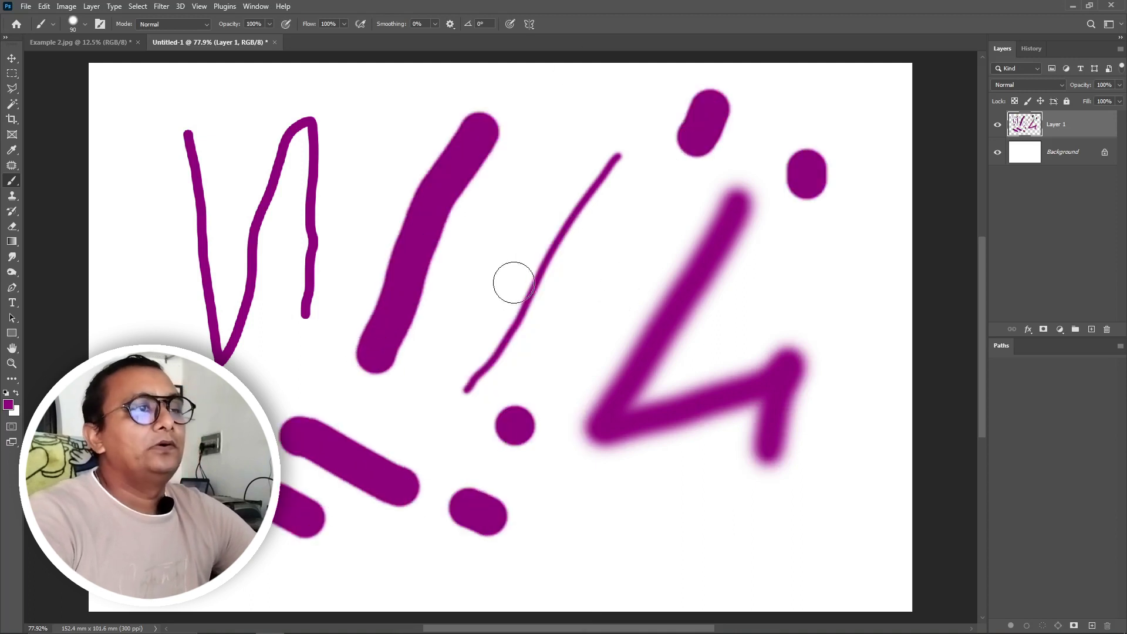
pyautogui.rightClick(518, 285)
pyautogui.moveTo(635, 255); pyautogui.dragTo(582, 254)
pyautogui.moveTo(828, 258)
pyautogui.mouseDown()
pyautogui.moveTo(828, 470)
pyautogui.moveTo(597, 516)
pyautogui.moveTo(686, 507)
pyautogui.moveTo(646, 564)
pyautogui.mouseUp()
pyautogui.moveTo(563, 229)
pyautogui.mouseDown()
pyautogui.moveTo(528, 335)
pyautogui.moveTo(358, 429)
pyautogui.mouseUp()
pyautogui.press('Delete')
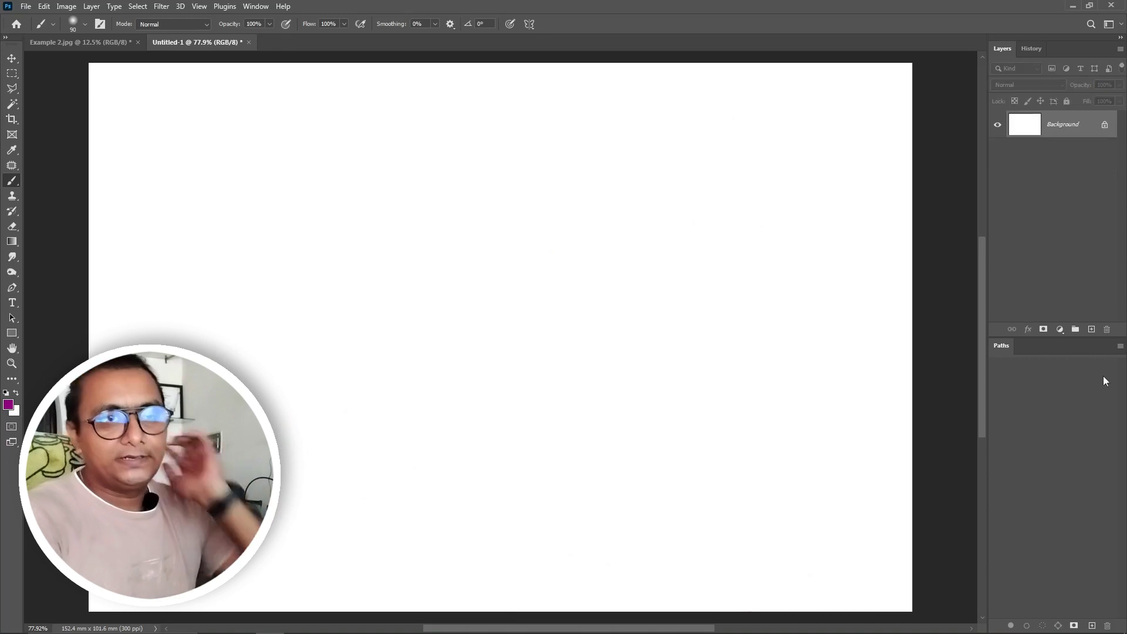
# Create a fresh empty Layer 1 with Ctrl+Shift+Alt+N and check the brush settings
pyautogui.hotkey('ctrl', 'shift', 'alt', 'n')
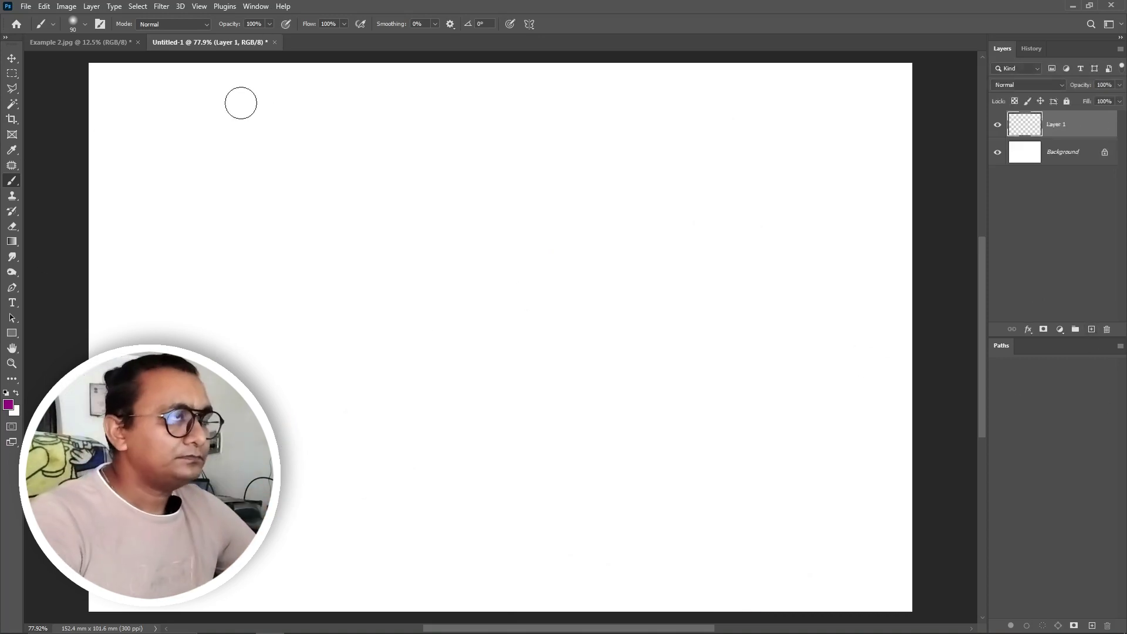
pyautogui.rightClick(617, 224)
pyautogui.press('Escape')
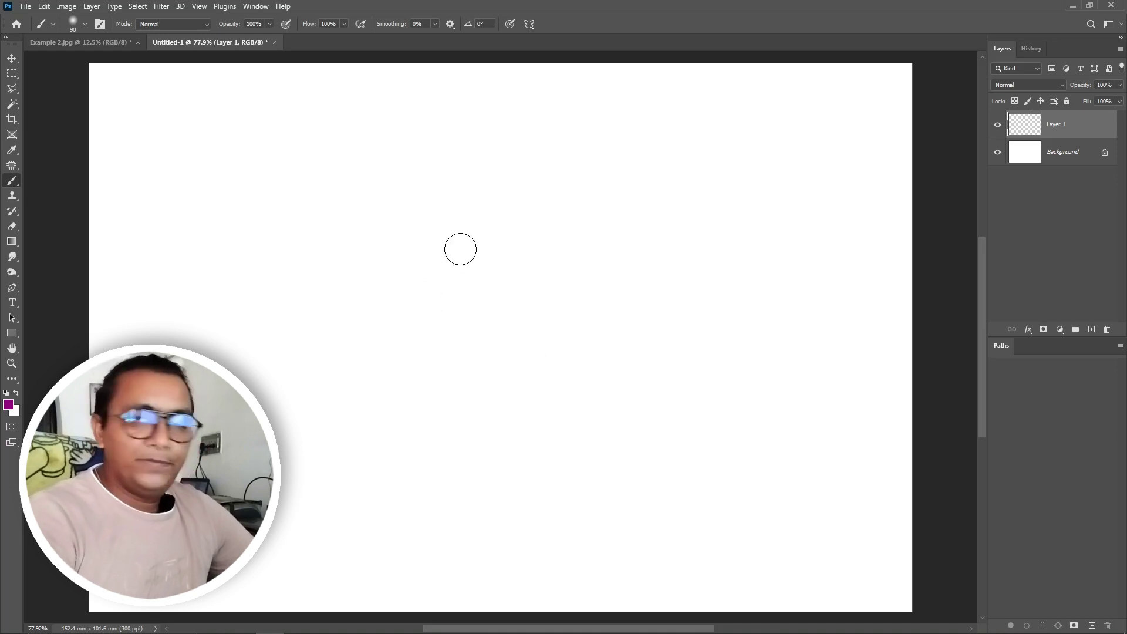
pyautogui.keyDown('alt'); pyautogui.rightClick(433, 238); pyautogui.keyUp('alt')
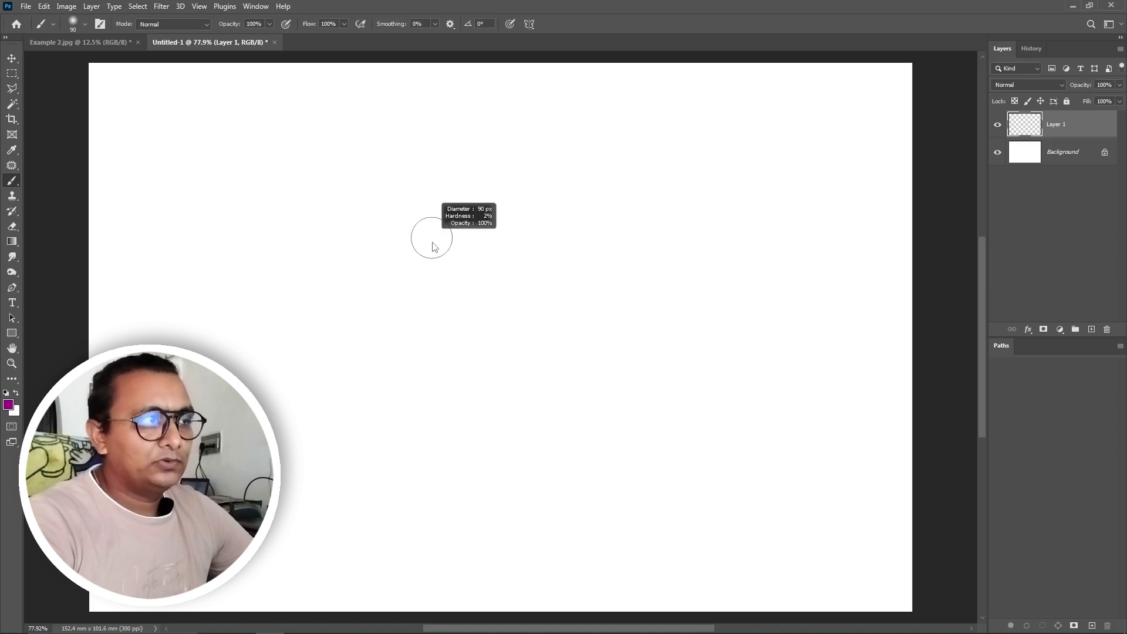
# Resize the brush to about 249 px, then drag its hardness between 0% and 100%
pyautogui.moveTo(443, 249); pyautogui.dragTo(482, 264)
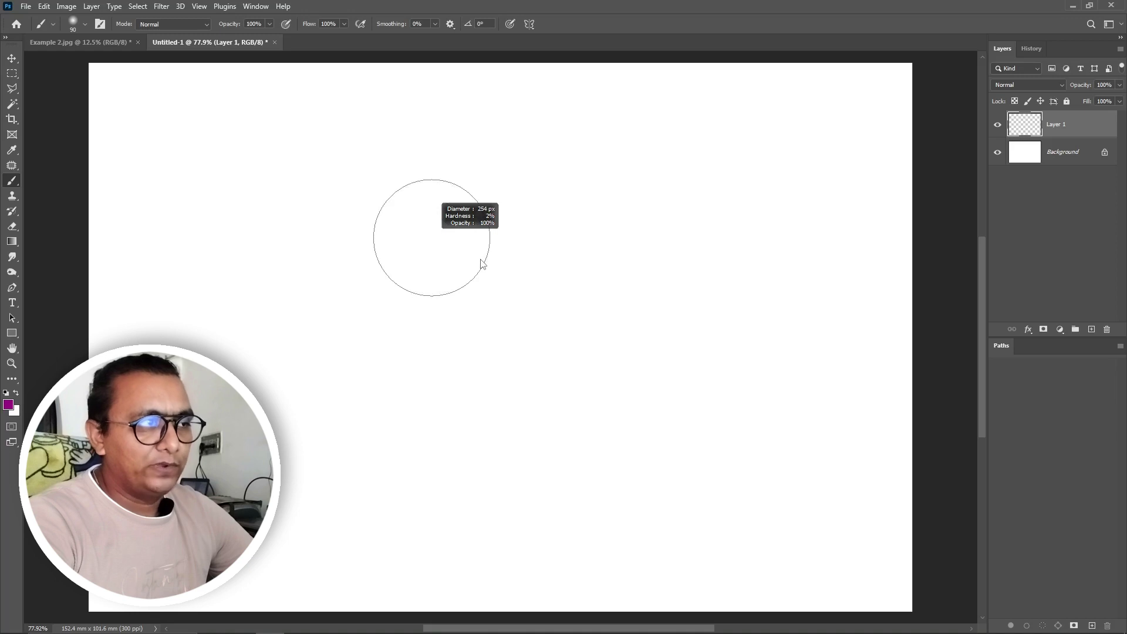
pyautogui.moveTo(481, 265); pyautogui.dragTo(714, 258)
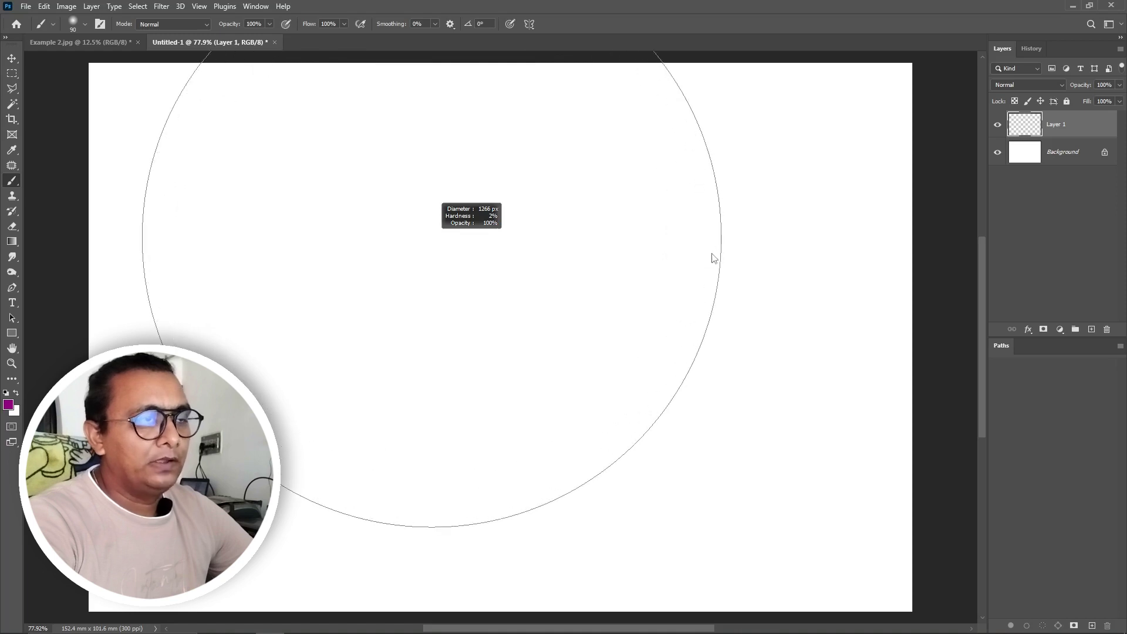
pyautogui.moveTo(711, 257)
pyautogui.mouseDown()
pyautogui.moveTo(456, 295)
pyautogui.moveTo(494, 294)
pyautogui.moveTo(482, 294)
pyautogui.mouseUp()
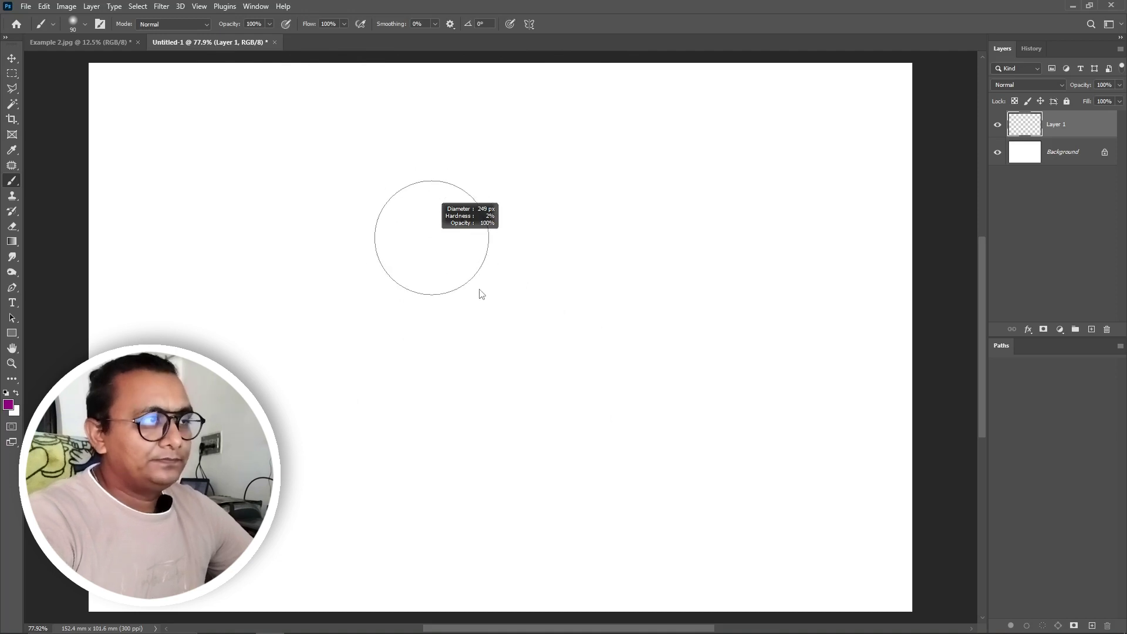
pyautogui.moveTo(482, 294); pyautogui.dragTo(482, 282)
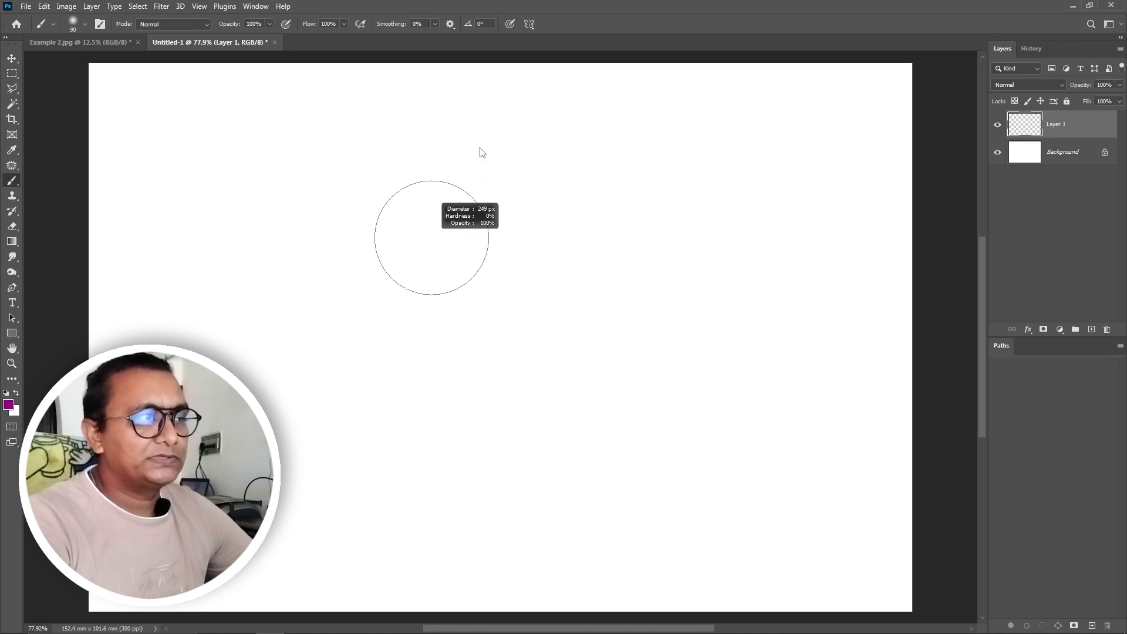
pyautogui.moveTo(482, 152); pyautogui.dragTo(482, 195)
pyautogui.moveTo(482, 250); pyautogui.dragTo(481, 281)
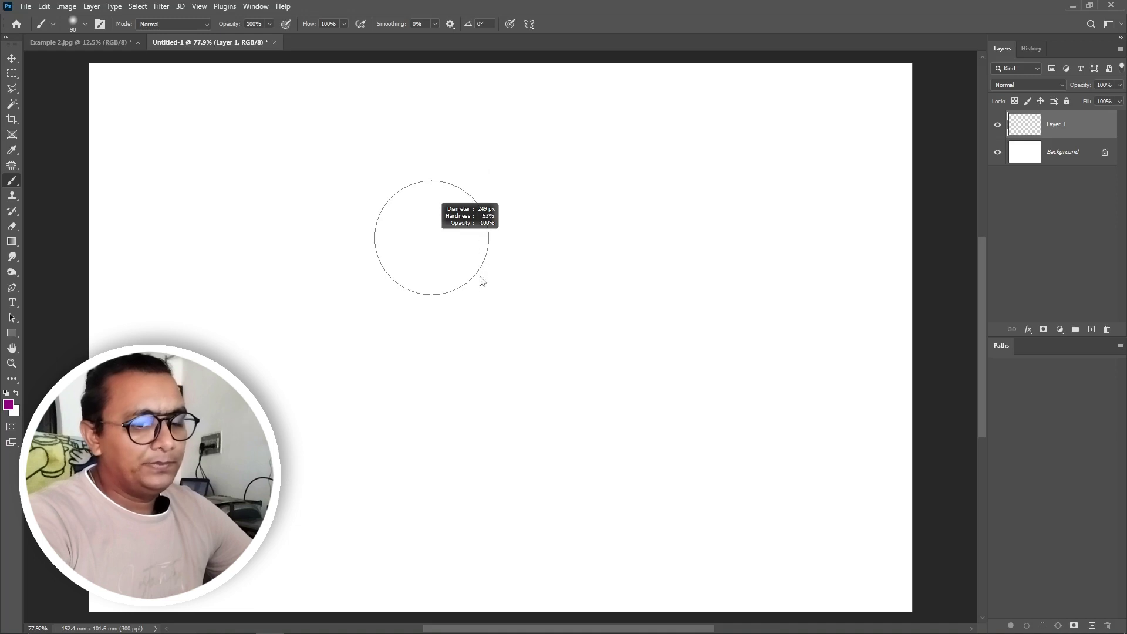
pyautogui.moveTo(481, 389); pyautogui.dragTo(479, 421)
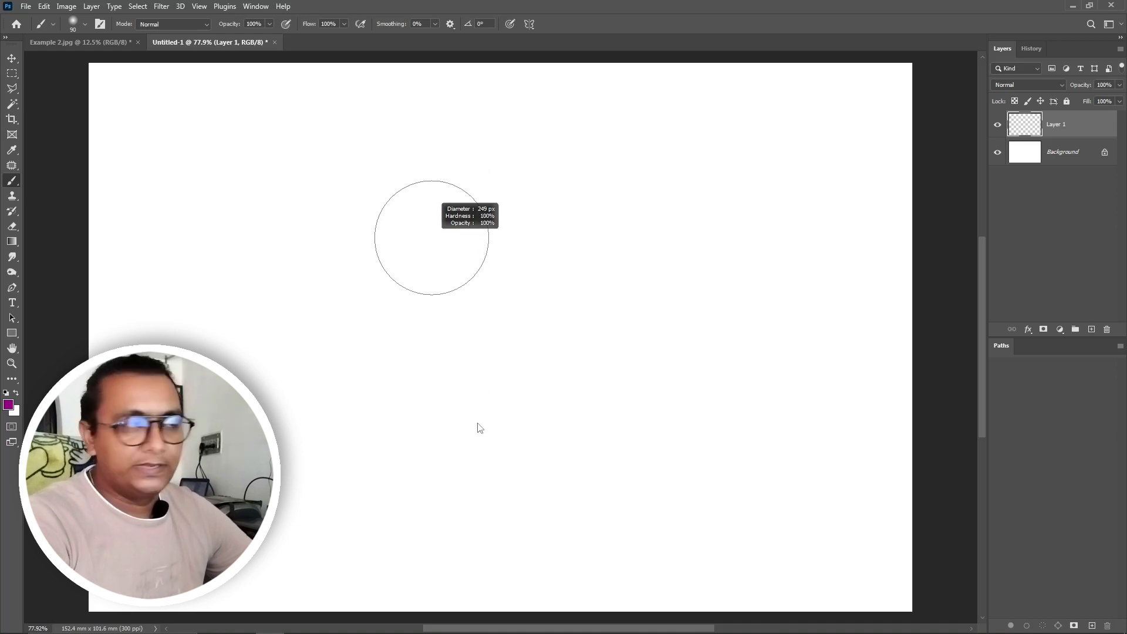
pyautogui.moveTo(478, 344); pyautogui.dragTo(465, 382)
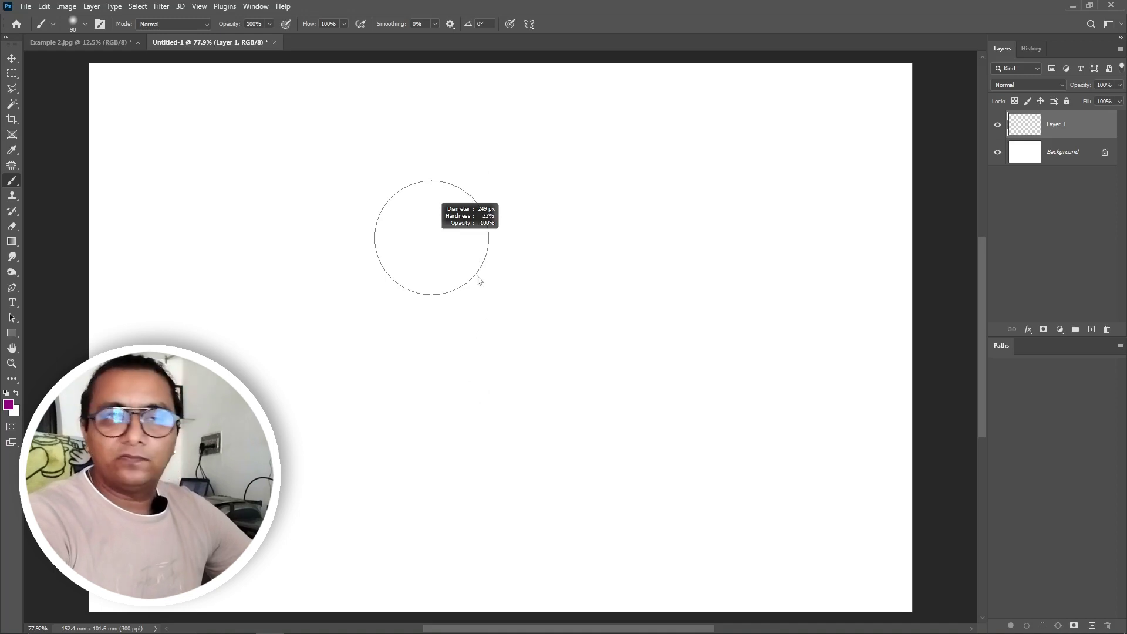
pyautogui.rightClick(669, 246)
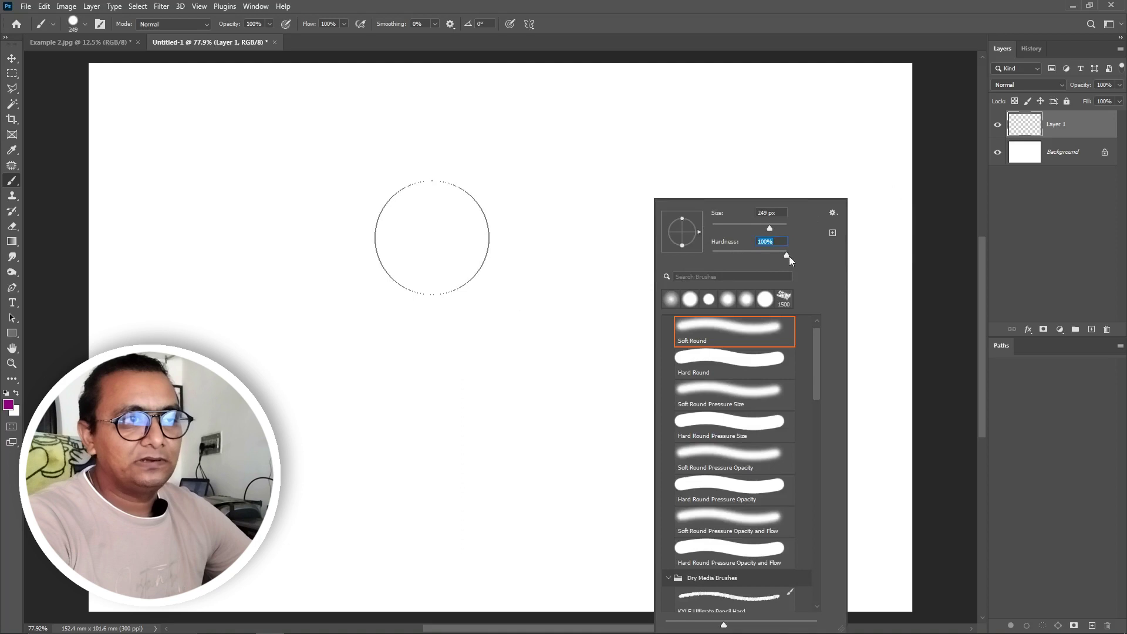
# Paint a soft curving purple stroke with a 0% hardness, 73 px brush
pyautogui.moveTo(788, 256); pyautogui.dragTo(566, 286)
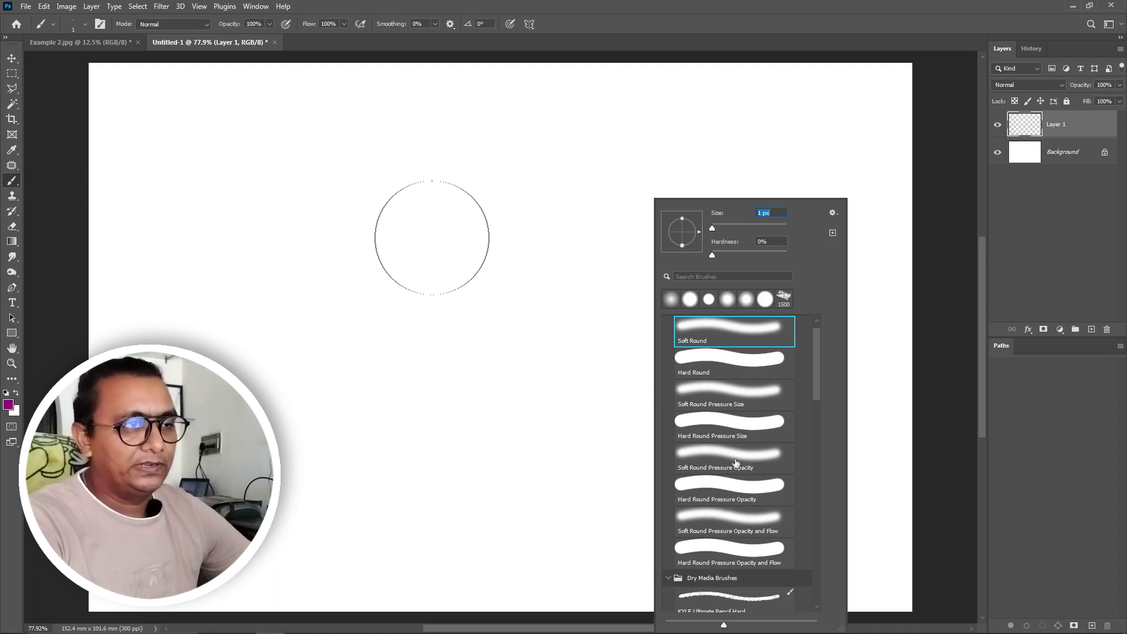
pyautogui.click(704, 346)
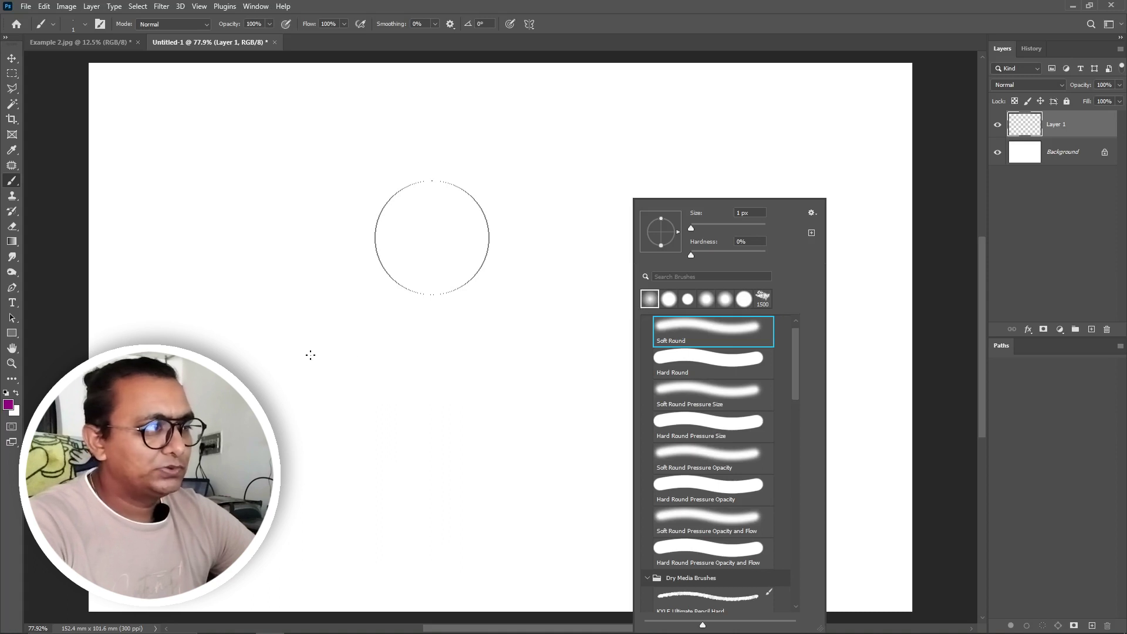
pyautogui.moveTo(696, 231); pyautogui.dragTo(717, 227)
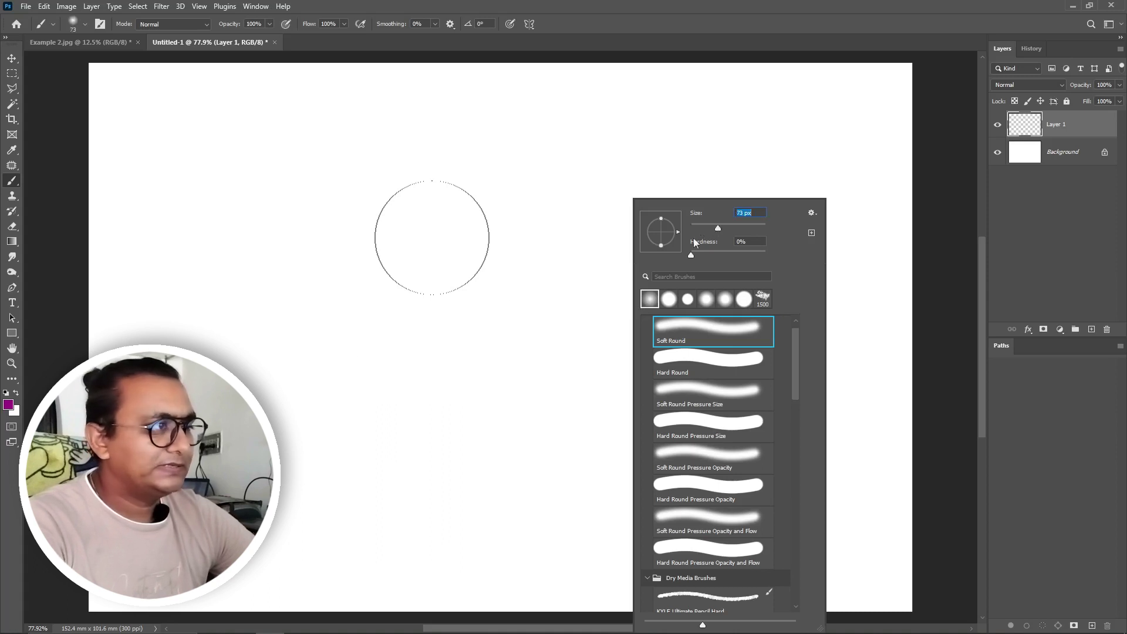
pyautogui.moveTo(189, 316)
pyautogui.mouseDown()
pyautogui.moveTo(360, 330)
pyautogui.moveTo(570, 265)
pyautogui.mouseUp()
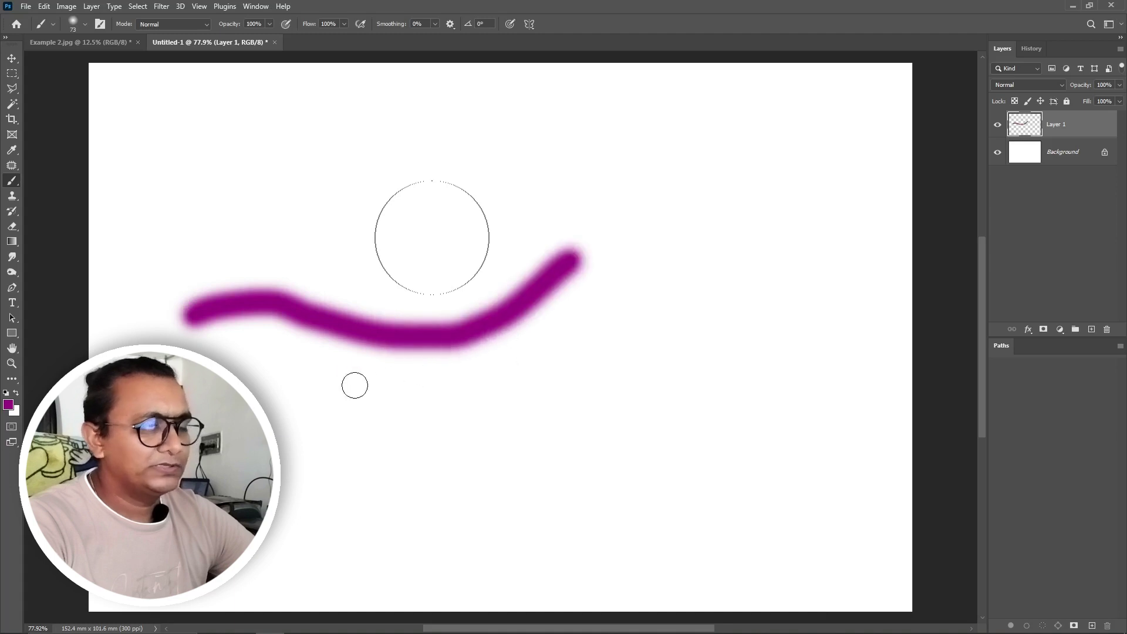
# Switch to the Hard Round brush and paint a hard purple stroke below
pyautogui.rightClick(764, 253)
pyautogui.click(847, 369)
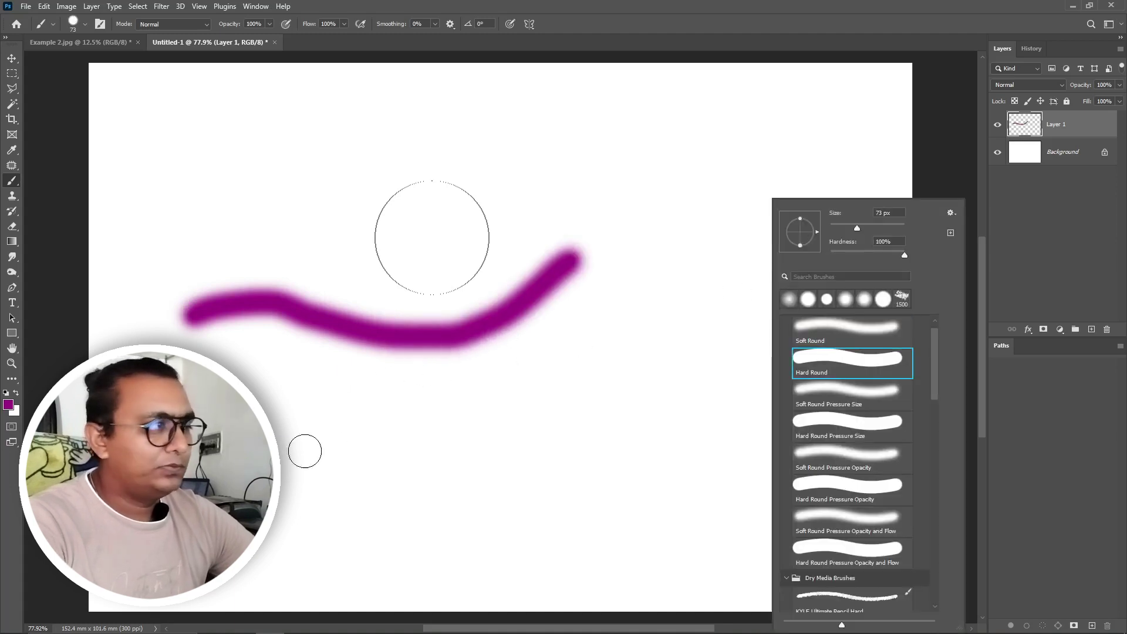
pyautogui.moveTo(235, 381)
pyautogui.mouseDown()
pyautogui.moveTo(340, 415)
pyautogui.moveTo(610, 323)
pyautogui.mouseUp()
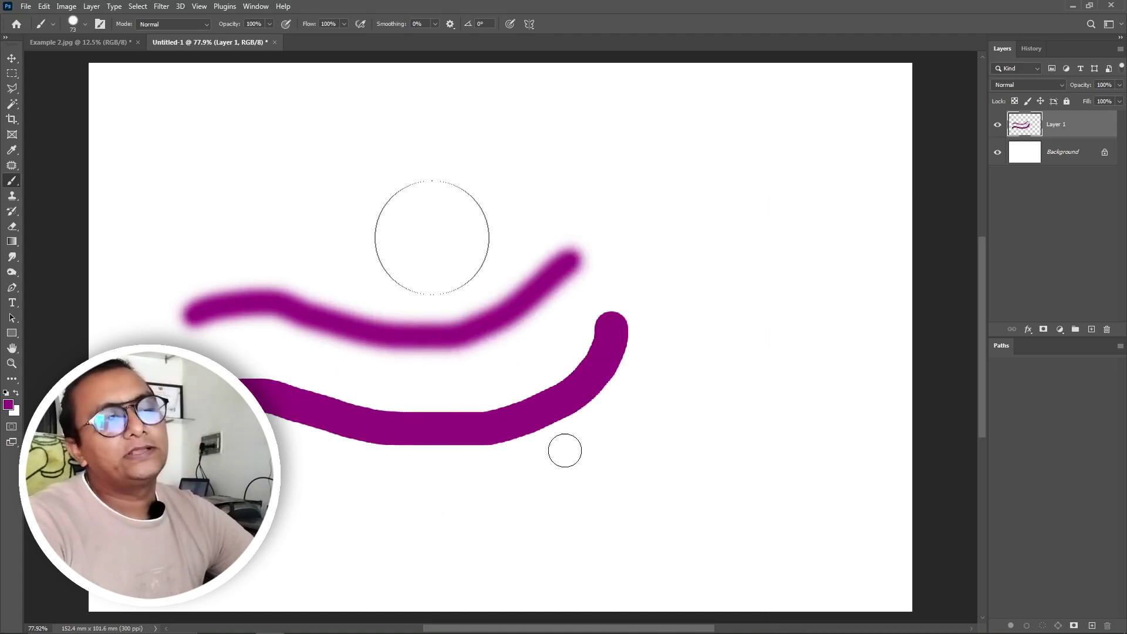
pyautogui.rightClick(795, 242)
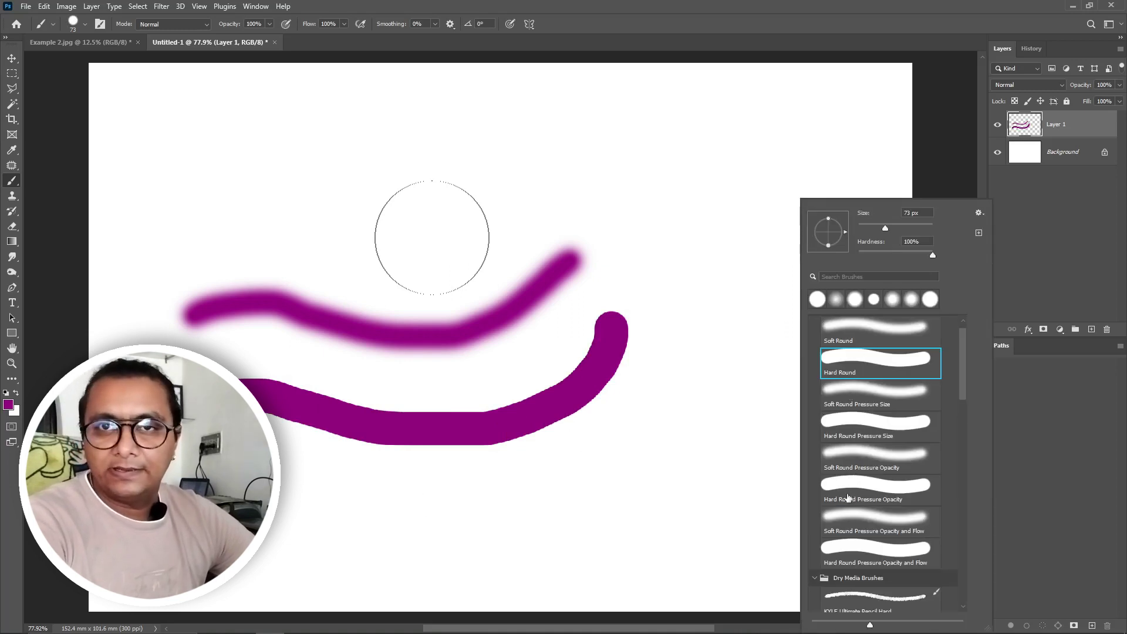
pyautogui.click(1092, 329)
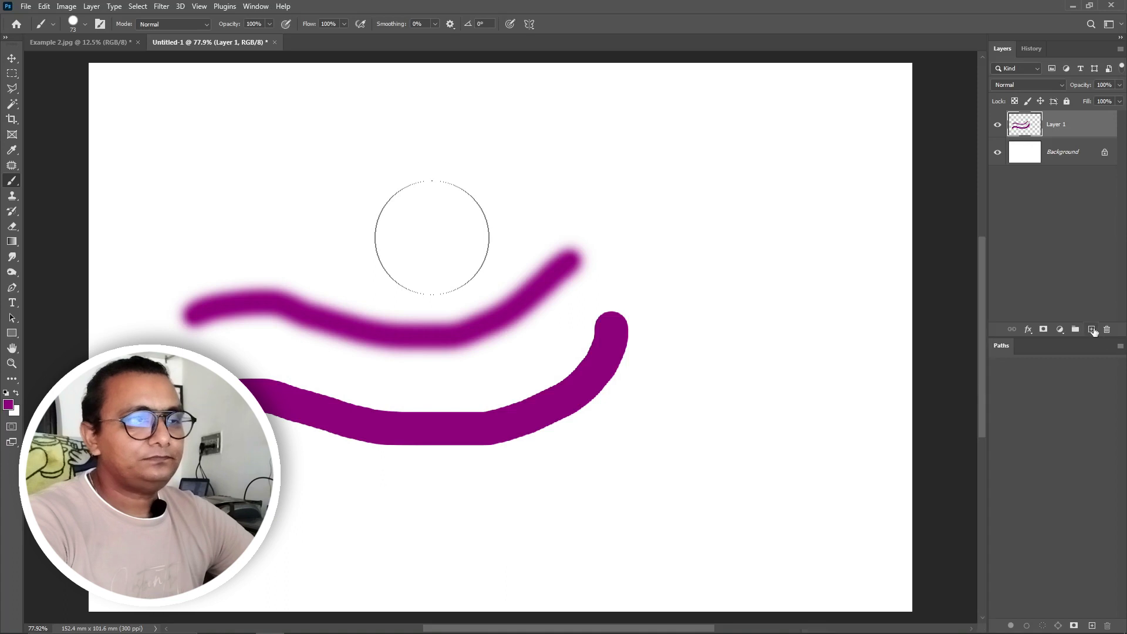
# Delete the extra test layers and the purple-stroked Layer 1
pyautogui.click(1090, 331)
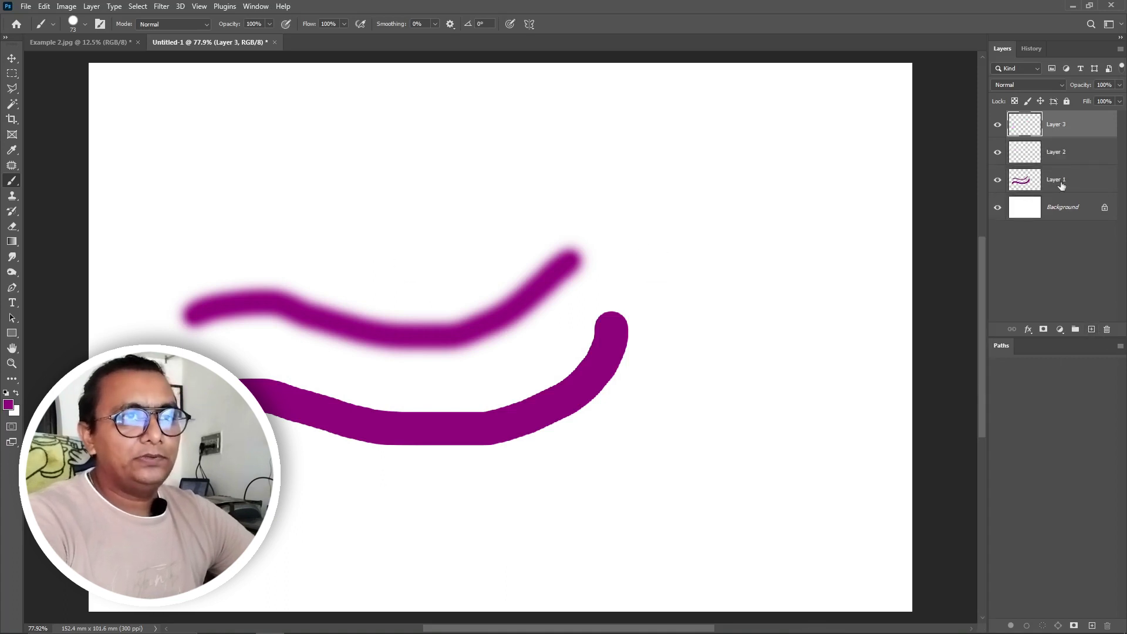
pyautogui.press('Delete')
pyautogui.press('Delete')
pyautogui.click(1107, 330)
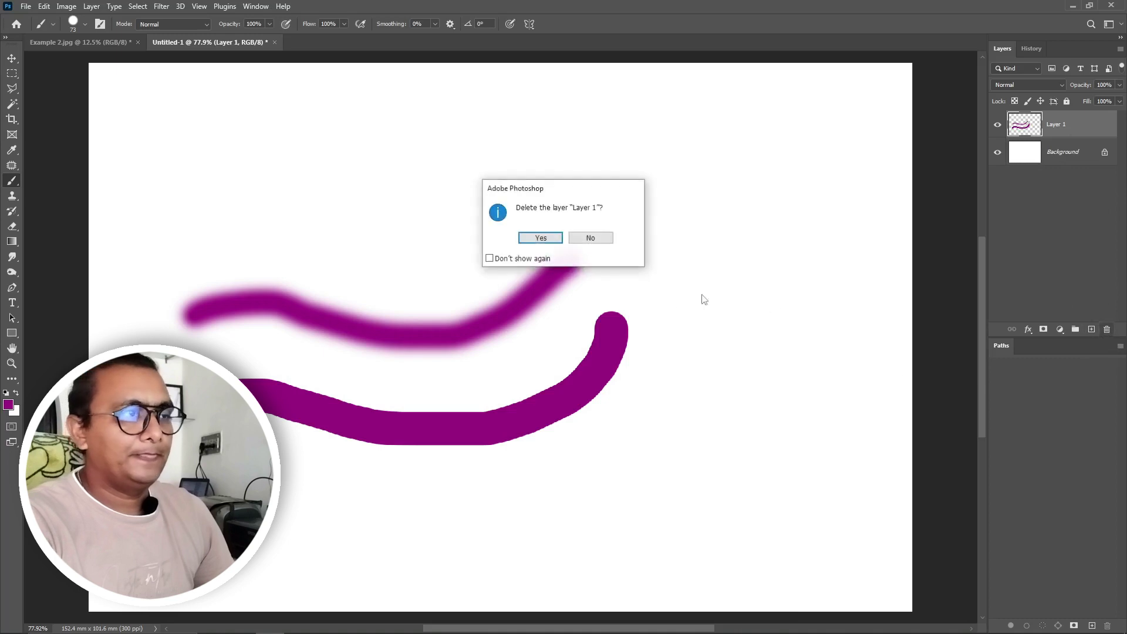
pyautogui.press('Return')
# Add a fresh empty Layer 1 and enlarge the brush to 100 px
pyautogui.click(1088, 330)
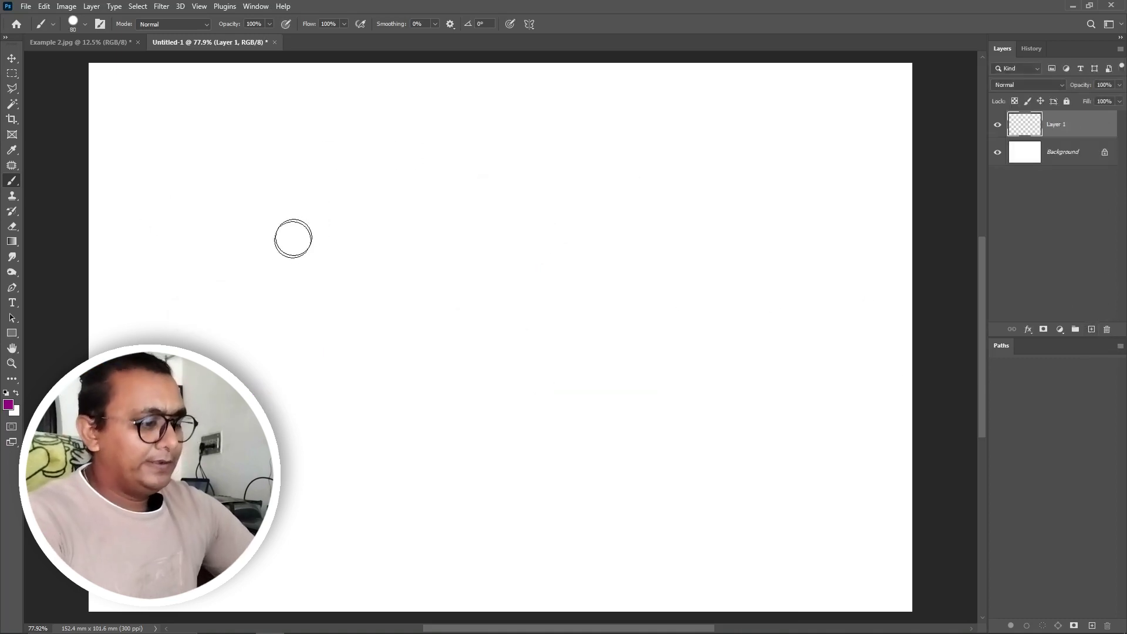
pyautogui.press(']')
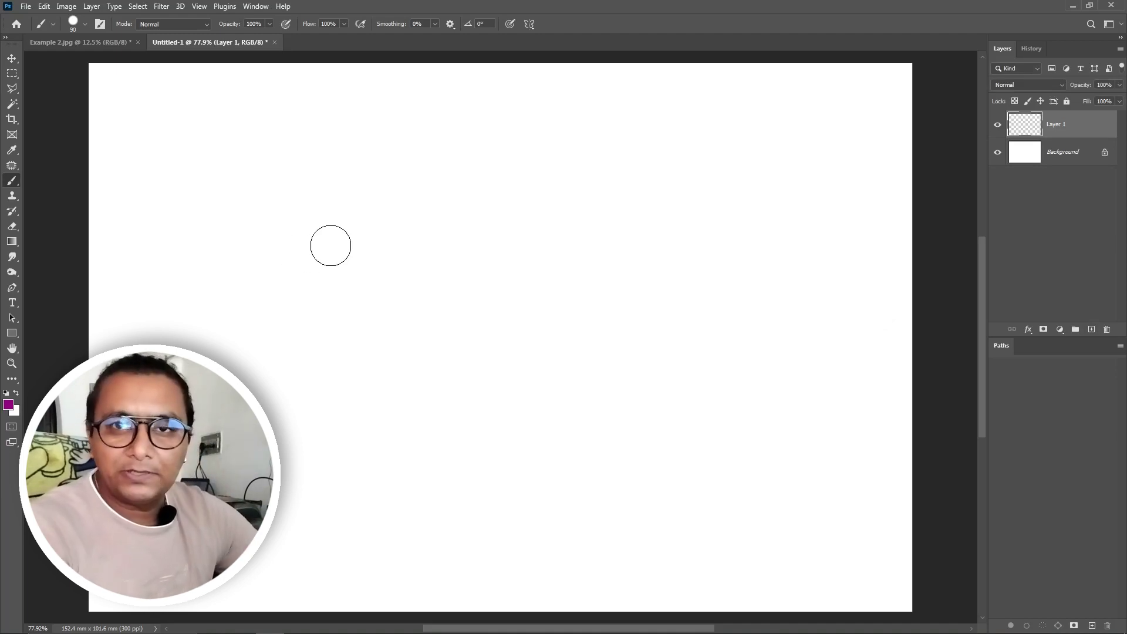
pyautogui.press(']')
pyautogui.press(']')
pyautogui.press(']')
pyautogui.press(']')
# Try brush sizes with the bracket keys, settling on a 250 px brush
pyautogui.press('[')
pyautogui.press('[')
pyautogui.press('[')
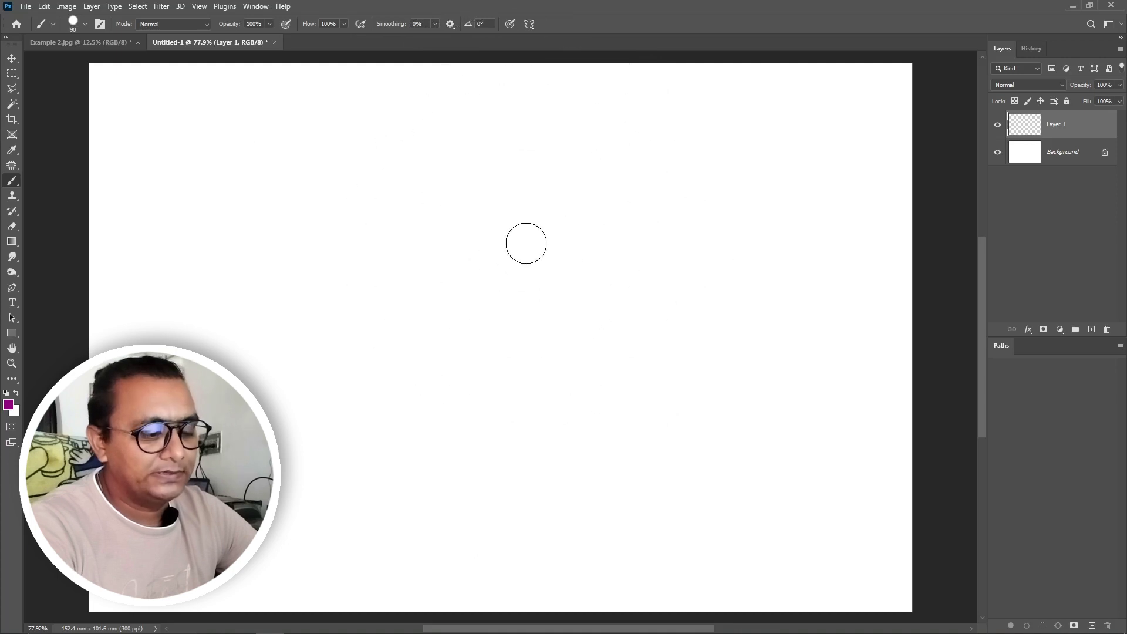
pyautogui.press(']')
pyautogui.press(']')
pyautogui.press(']')
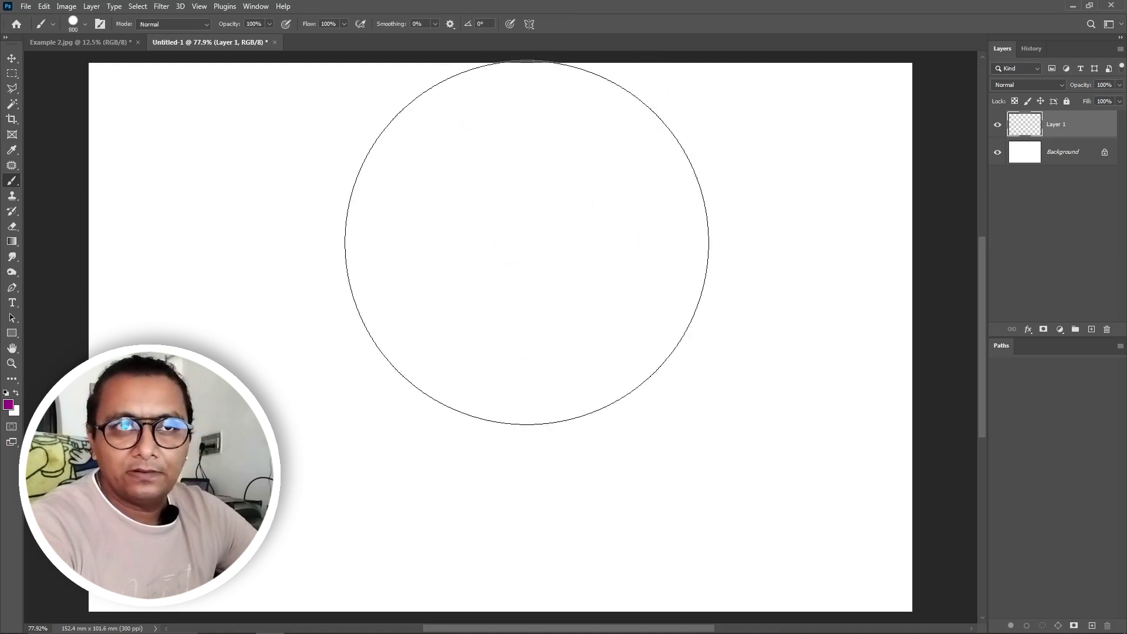
pyautogui.press('[')
pyautogui.press('[')
pyautogui.press('[')
pyautogui.press('[')
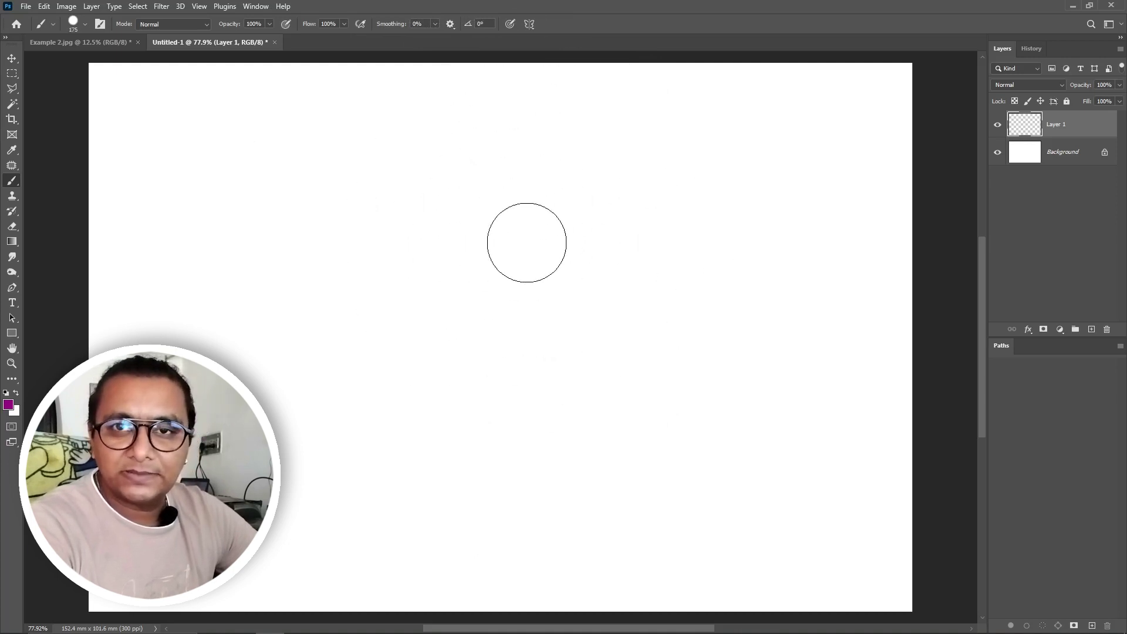
pyautogui.press('[')
pyautogui.press('[')
pyautogui.press('[')
pyautogui.press('[')
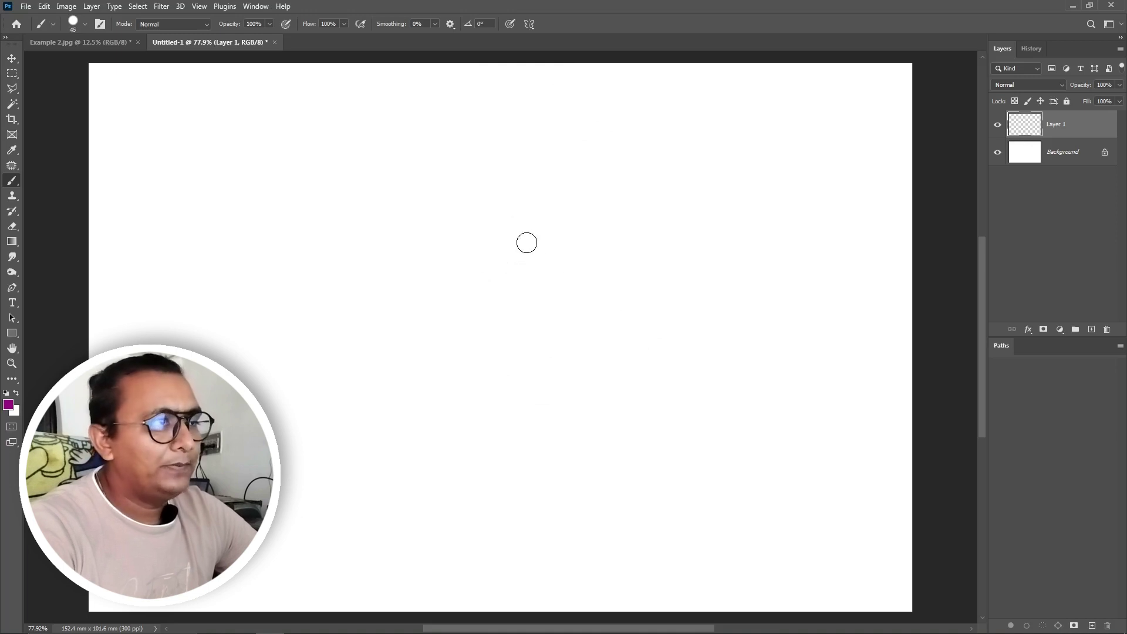
pyautogui.press(']')
pyautogui.press(']')
pyautogui.press(']')
pyautogui.press(']')
pyautogui.press(']')
pyautogui.press(']')
pyautogui.press(']')
pyautogui.press(']')
pyautogui.press('[')
pyautogui.press('[')
pyautogui.press('[')
pyautogui.press('[')
pyautogui.press('[')
pyautogui.rightClick(392, 200)
pyautogui.press('Escape')
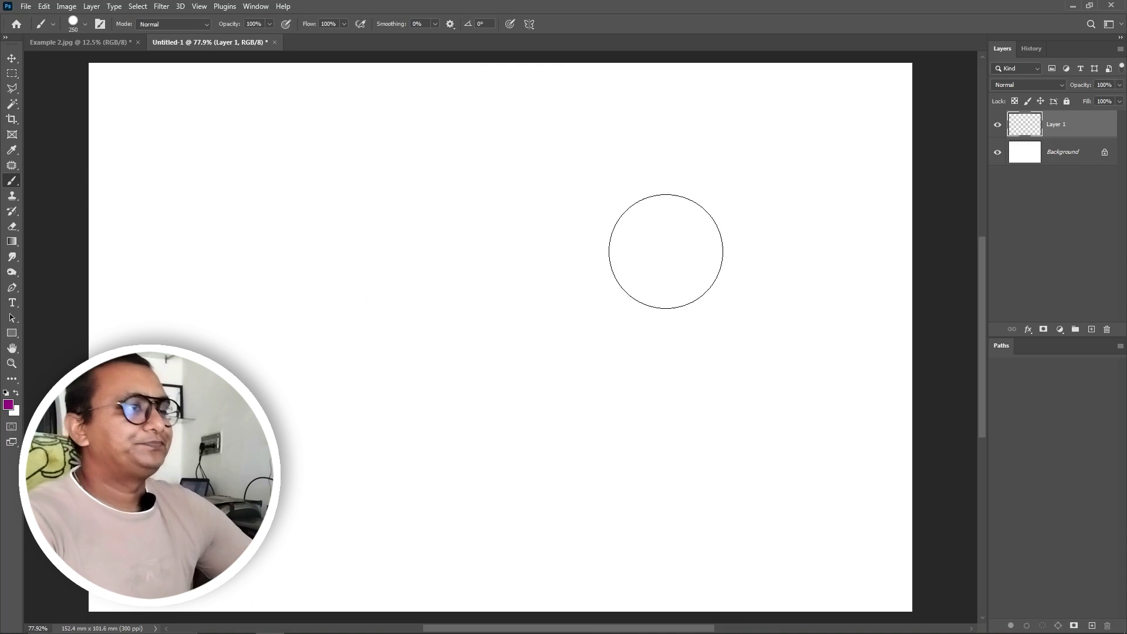
# Stamp eleven 250 px purple circles scattered across the canvas
pyautogui.click(666, 251)
pyautogui.click(516, 303)
pyautogui.click(333, 185)
pyautogui.click(421, 505)
pyautogui.click(828, 458)
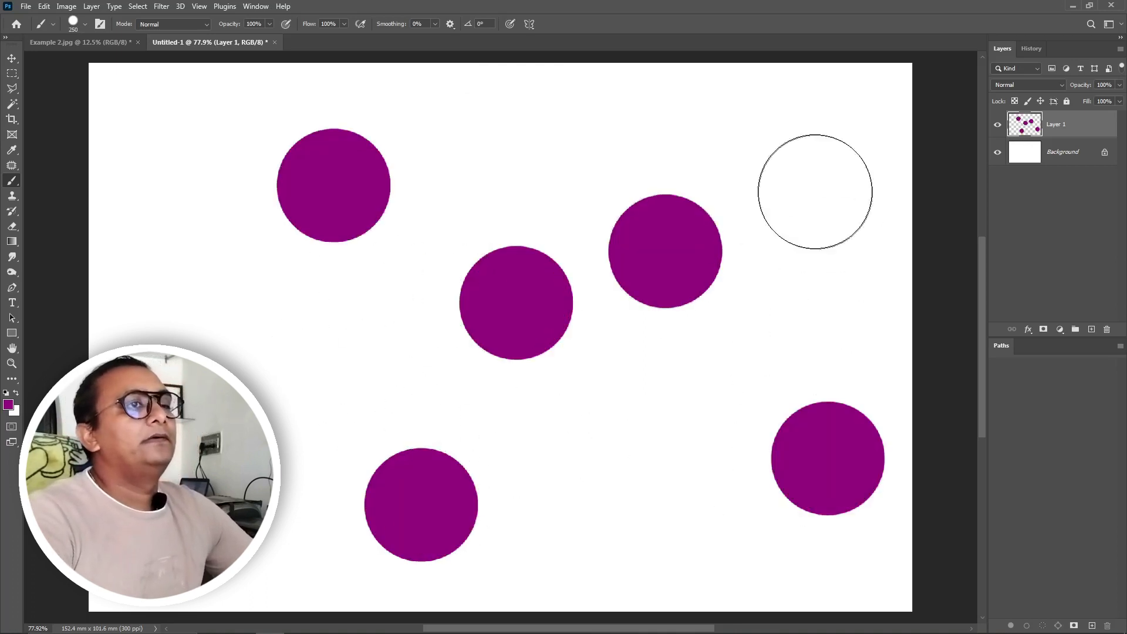
pyautogui.click(791, 145)
pyautogui.click(200, 391)
pyautogui.click(147, 122)
pyautogui.click(680, 502)
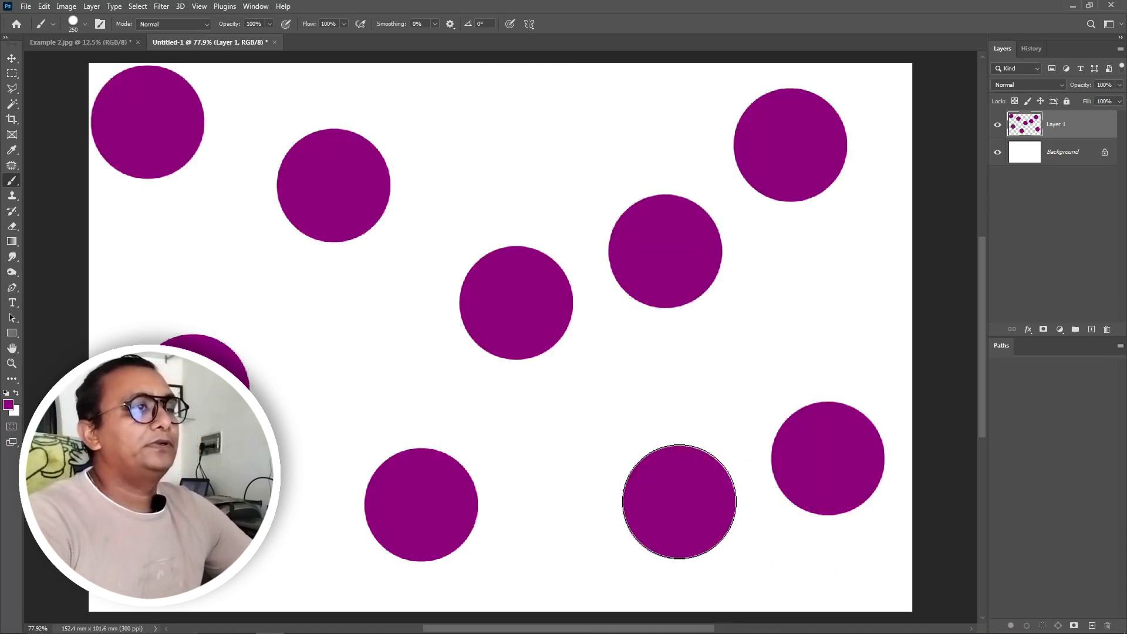
pyautogui.click(503, 145)
pyautogui.click(340, 383)
# Stamp smaller 125 px and 90 px circles, fill the layer white, and add Layer 2
pyautogui.press('[')
pyautogui.press('[')
pyautogui.press('[')
pyautogui.click(193, 237)
pyautogui.press('[')
pyautogui.click(622, 404)
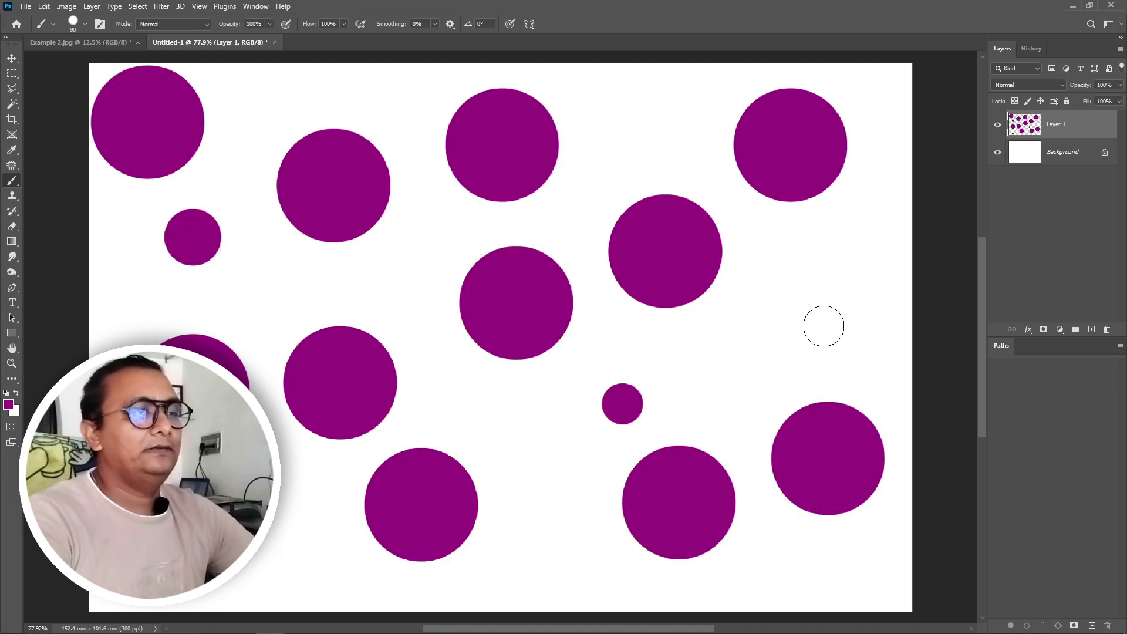
pyautogui.click(822, 324)
pyautogui.click(599, 104)
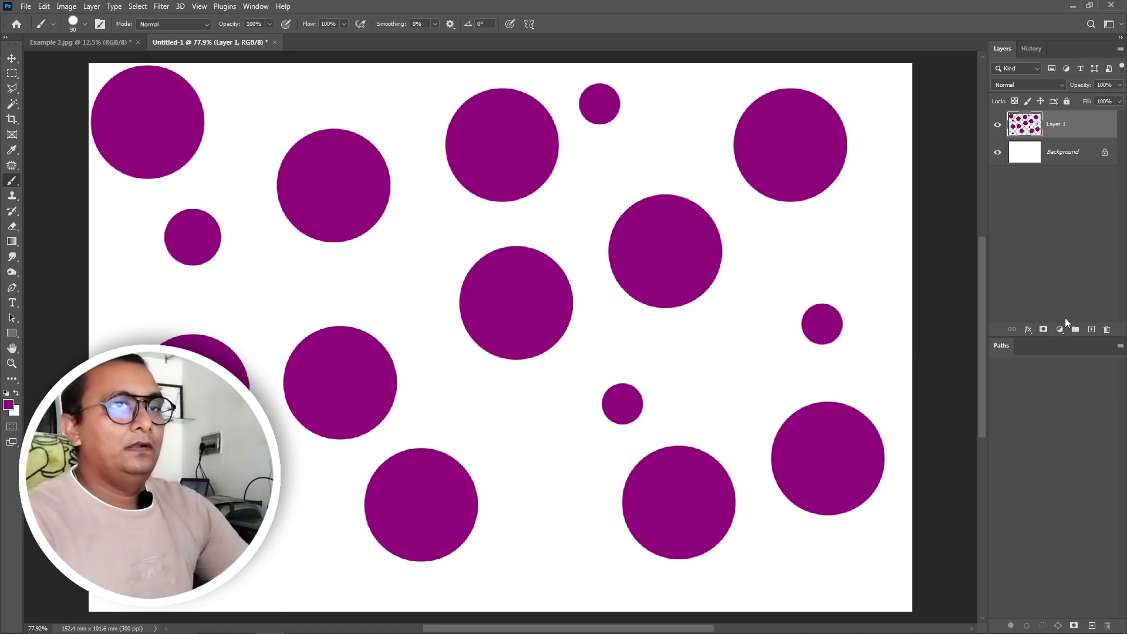
pyautogui.hotkey('ctrl', 'BackSpace')
pyautogui.hotkey('ctrl', 'shift', 'alt', 'n')
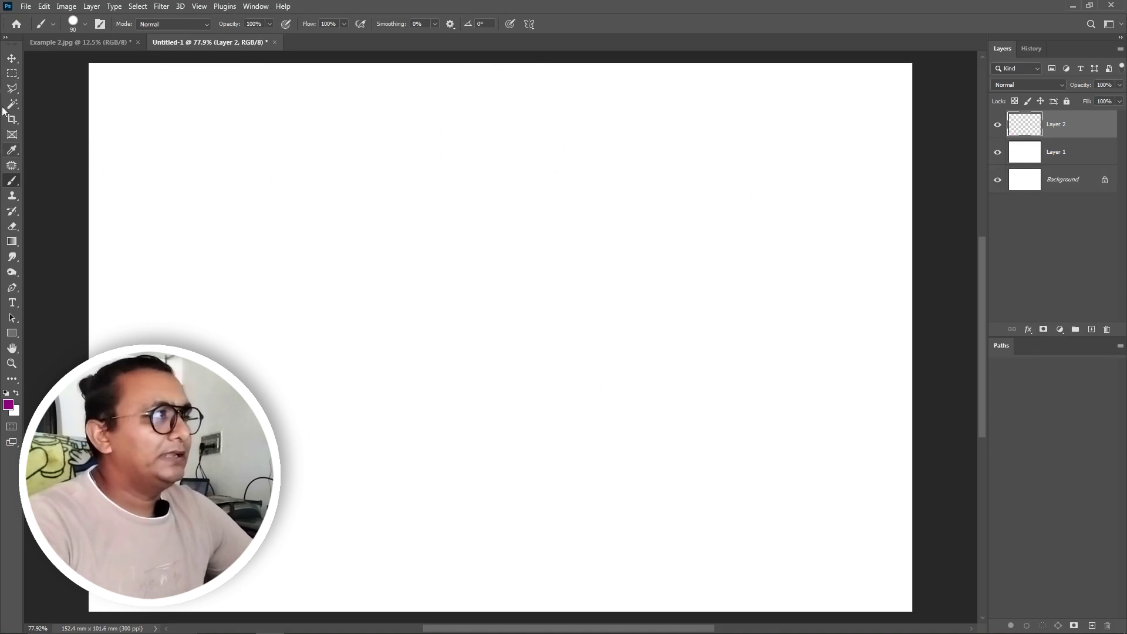
# Draw a large rectangular marquee selection, brush it solid purple, then deselect
pyautogui.click(12, 74)
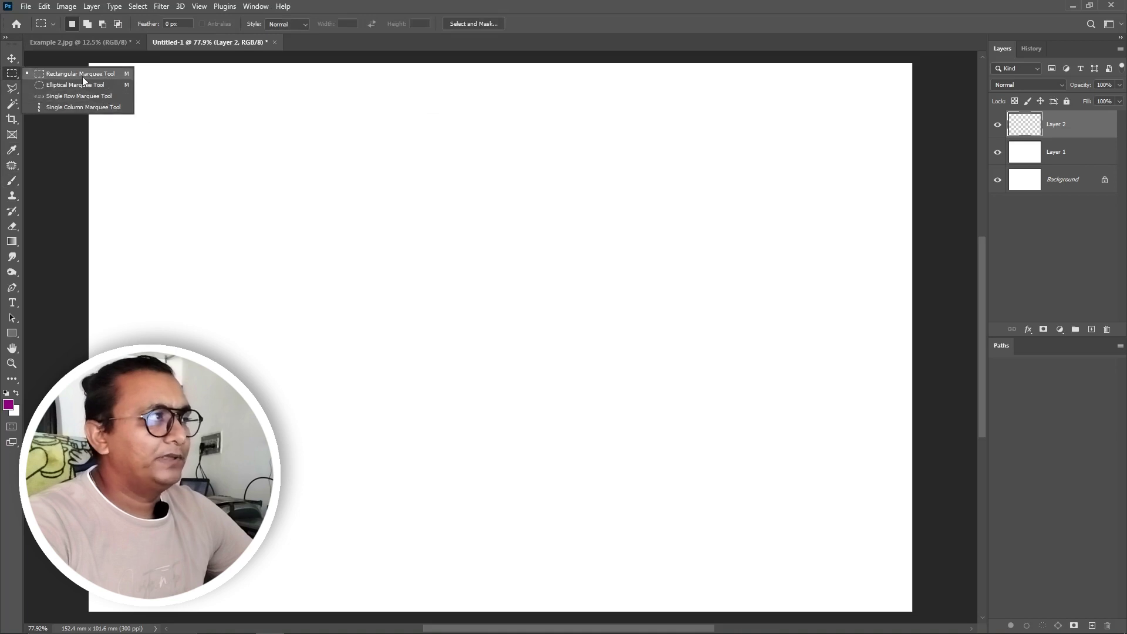
pyautogui.click(83, 80)
pyautogui.moveTo(235, 146); pyautogui.dragTo(755, 530)
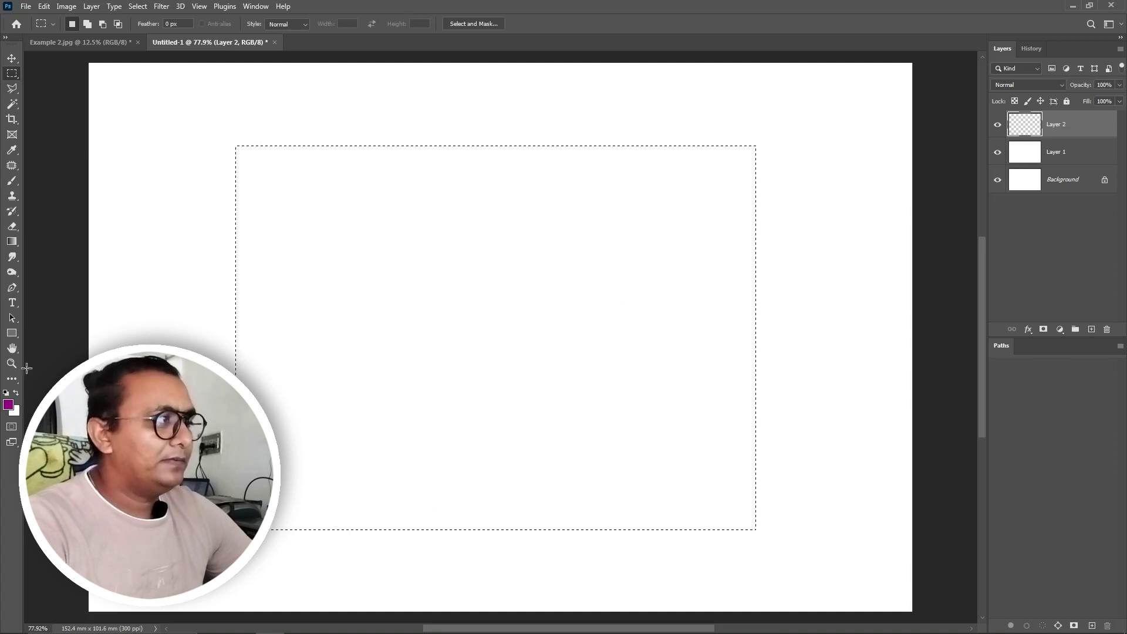
pyautogui.press('b')
pyautogui.moveTo(300, 152)
pyautogui.mouseDown()
pyautogui.moveTo(188, 194)
pyautogui.moveTo(486, 138)
pyautogui.moveTo(126, 328)
pyautogui.moveTo(485, 158)
pyautogui.moveTo(722, 276)
pyautogui.moveTo(355, 599)
pyautogui.moveTo(745, 96)
pyautogui.moveTo(773, 509)
pyautogui.moveTo(745, 397)
pyautogui.moveTo(276, 508)
pyautogui.moveTo(649, 523)
pyautogui.moveTo(298, 511)
pyautogui.moveTo(264, 376)
pyautogui.moveTo(228, 359)
pyautogui.moveTo(310, 218)
pyautogui.moveTo(679, 133)
pyautogui.moveTo(572, 181)
pyautogui.moveTo(755, 229)
pyautogui.moveTo(234, 374)
pyautogui.moveTo(460, 407)
pyautogui.moveTo(471, 478)
pyautogui.moveTo(337, 435)
pyautogui.moveTo(565, 469)
pyautogui.moveTo(564, 455)
pyautogui.moveTo(725, 385)
pyautogui.moveTo(649, 403)
pyautogui.moveTo(660, 473)
pyautogui.mouseUp()
pyautogui.press('v')
pyautogui.hotkey('ctrl', 'd')
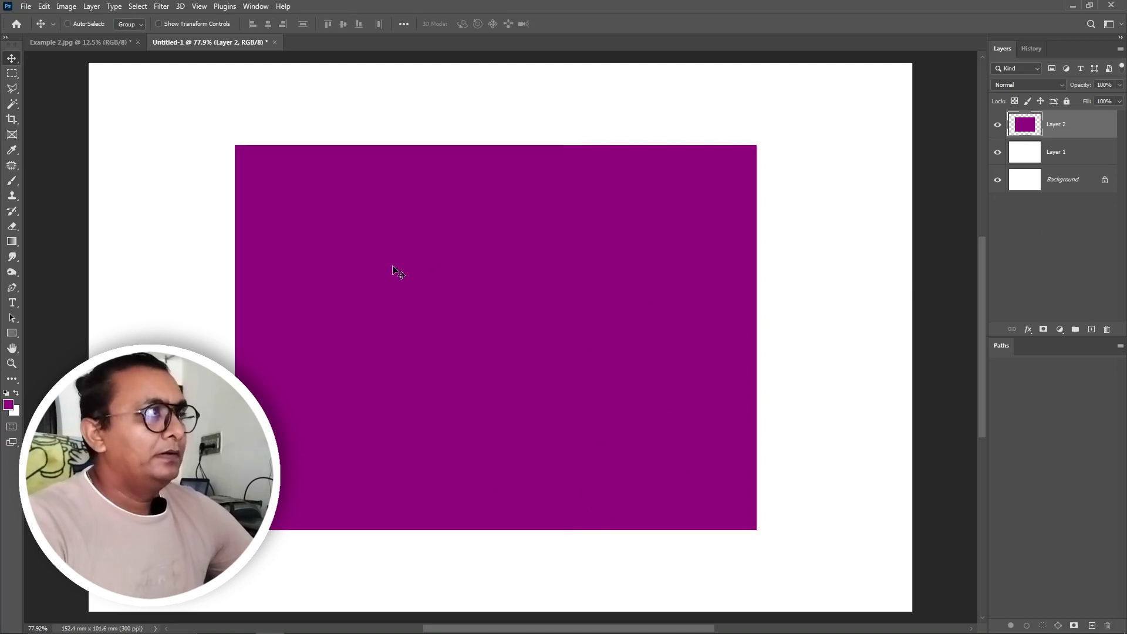
pyautogui.press('b')
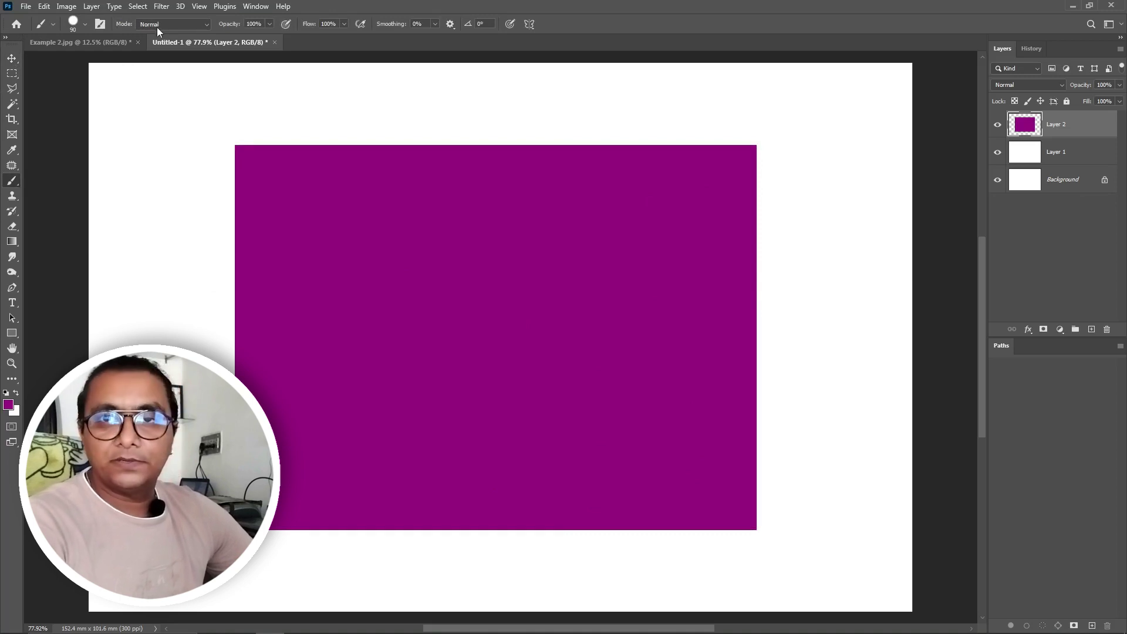
# Set the brush mode to Behind and choose a light pink foreground colour
pyautogui.click(157, 27)
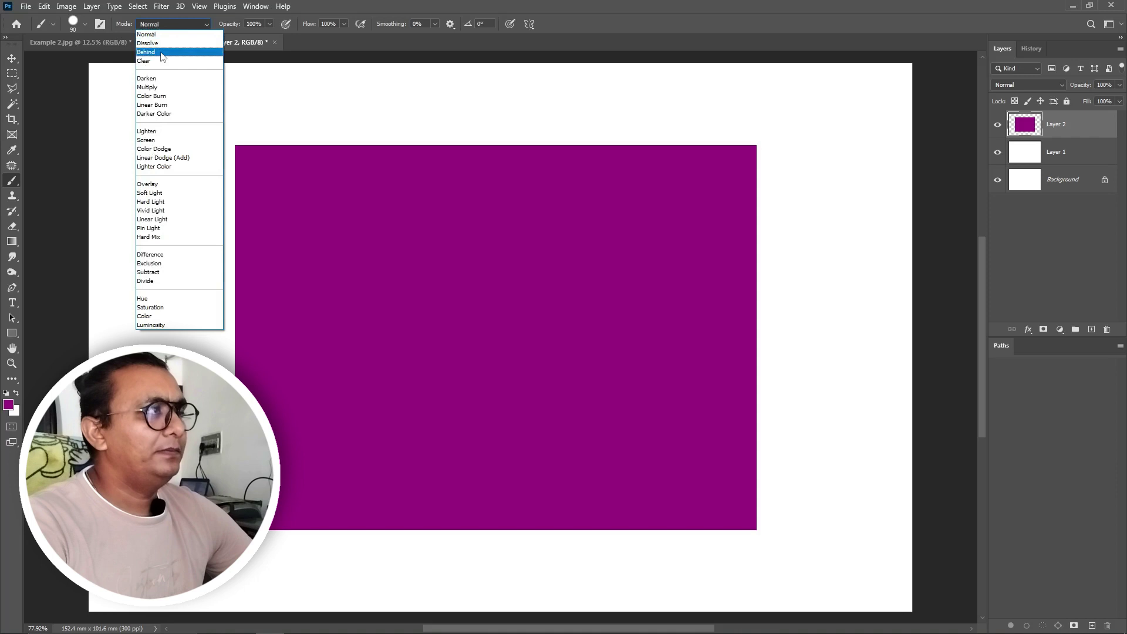
pyautogui.click(154, 53)
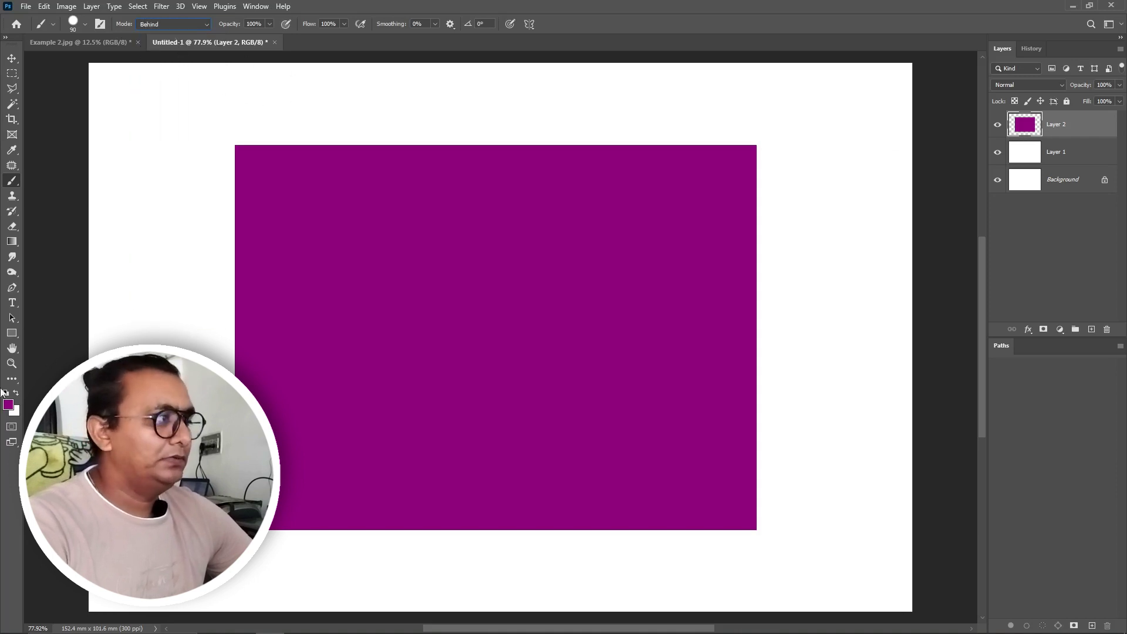
pyautogui.click(8, 406)
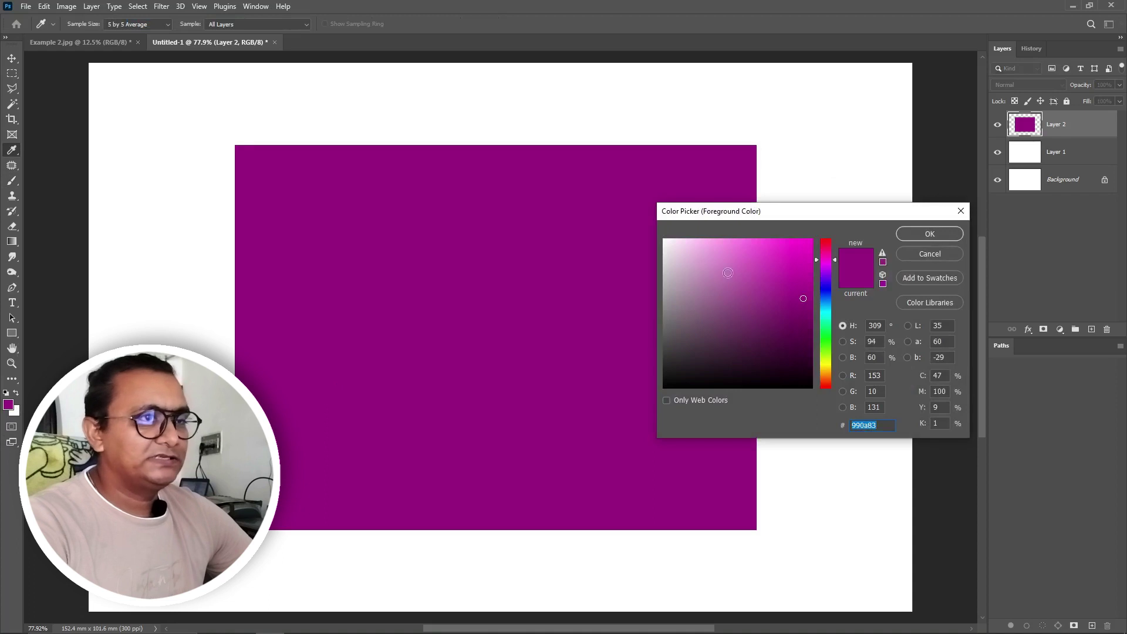
pyautogui.click(721, 247)
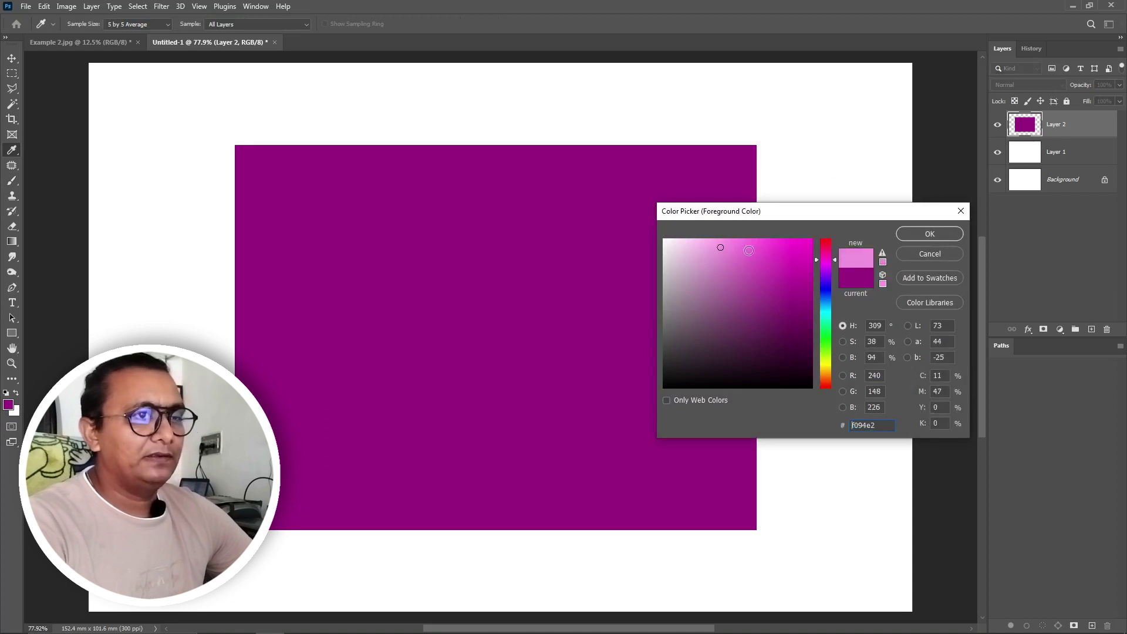
pyautogui.click(932, 234)
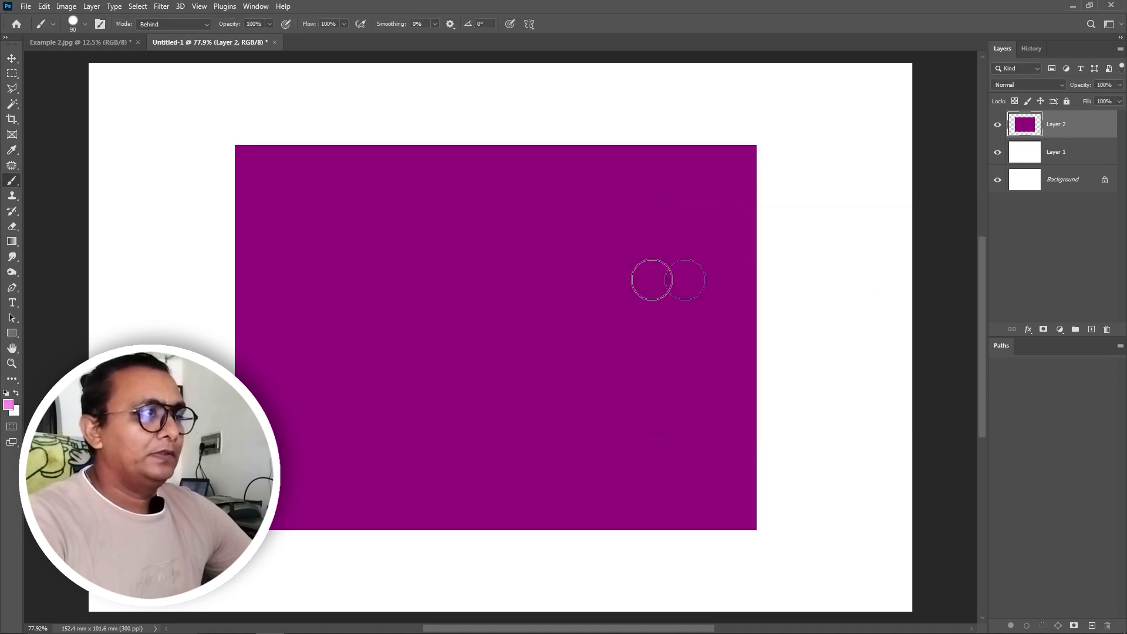
# Enlarge the brush to 250 px and paint soft pink behind the purple rectangle's upper-left
pyautogui.rightClick(295, 205)
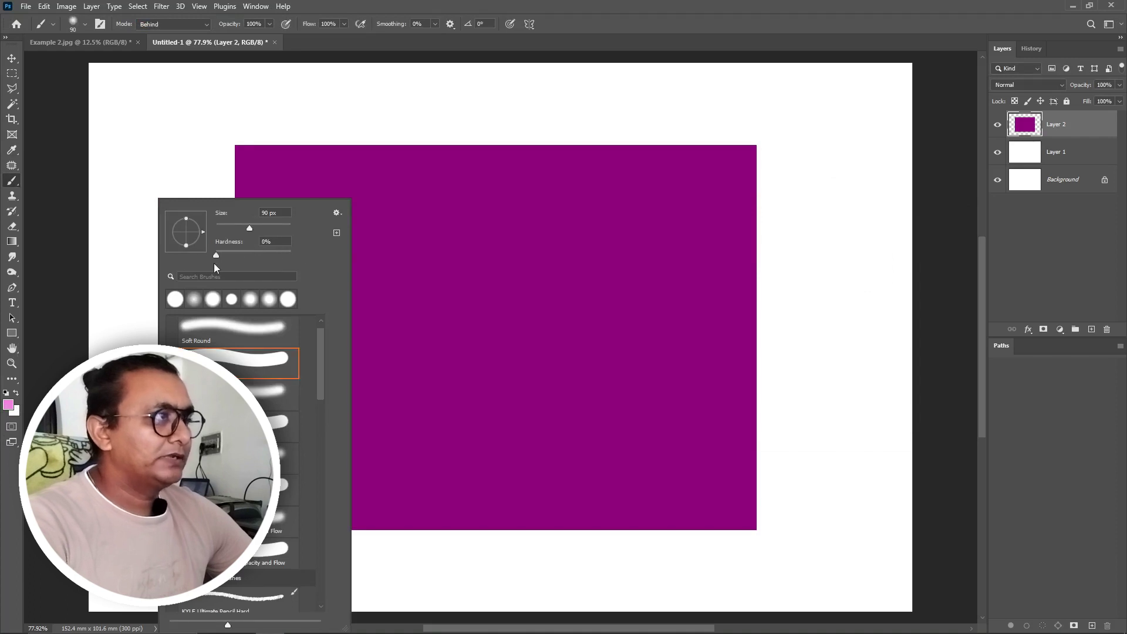
pyautogui.press('Return')
pyautogui.press(']')
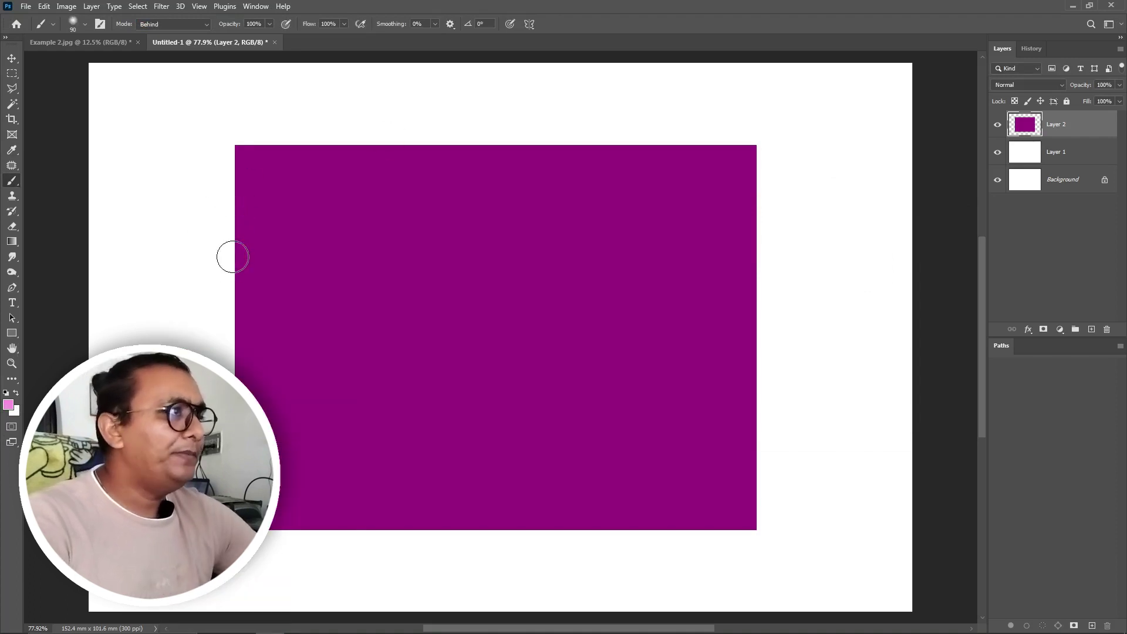
pyautogui.press(']')
pyautogui.press(']')
pyautogui.press(']')
pyautogui.moveTo(239, 114)
pyautogui.mouseDown()
pyautogui.moveTo(184, 217)
pyautogui.moveTo(403, 95)
pyautogui.moveTo(428, 196)
pyautogui.moveTo(245, 467)
pyautogui.moveTo(607, 138)
pyautogui.moveTo(423, 611)
pyautogui.moveTo(327, 569)
pyautogui.moveTo(742, 536)
pyautogui.moveTo(738, 171)
pyautogui.moveTo(576, 138)
pyautogui.moveTo(775, 213)
pyautogui.moveTo(775, 559)
pyautogui.moveTo(252, 540)
pyautogui.moveTo(207, 190)
pyautogui.moveTo(282, 593)
pyautogui.moveTo(786, 564)
pyautogui.moveTo(529, 131)
pyautogui.moveTo(434, 144)
pyautogui.moveTo(775, 470)
pyautogui.moveTo(362, 509)
pyautogui.mouseUp()
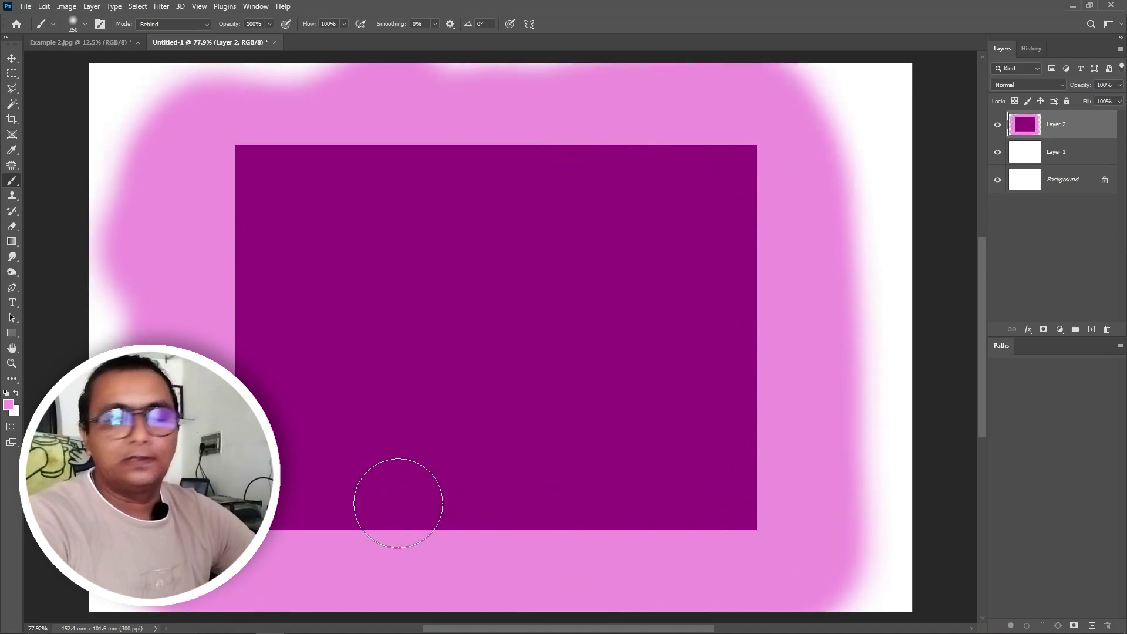
# Switch the brush to Multiply and darken the upper-left area with one stroke
pyautogui.click(164, 26)
pyautogui.click(179, 91)
pyautogui.moveTo(327, 252)
pyautogui.mouseDown()
pyautogui.moveTo(227, 289)
pyautogui.moveTo(57, 383)
pyautogui.mouseUp()
pyautogui.click(9, 405)
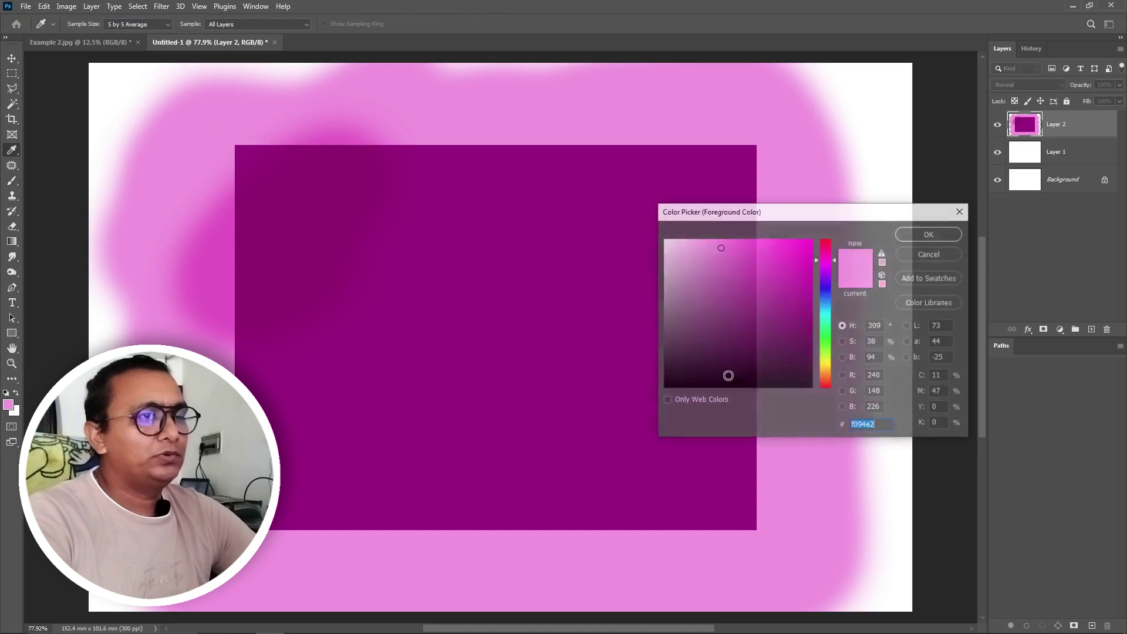
# Paint muted orange c18228 in Multiply over the rectangle, then set the brush back to Normal
pyautogui.click(826, 374)
pyautogui.click(782, 275)
pyautogui.click(951, 235)
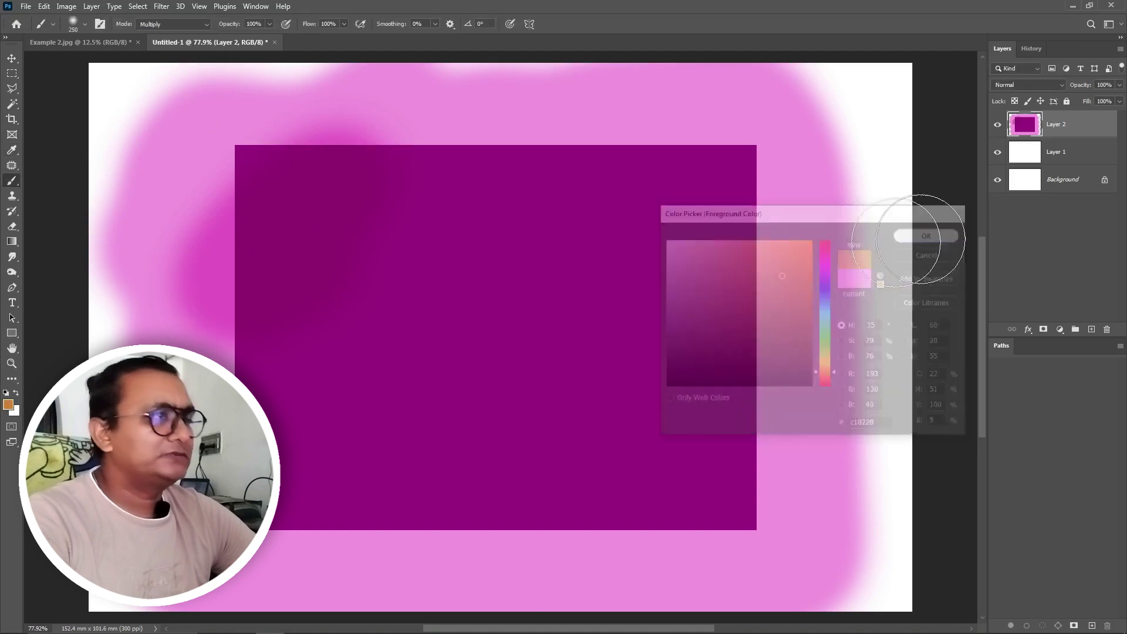
pyautogui.moveTo(491, 210)
pyautogui.mouseDown()
pyautogui.moveTo(543, 337)
pyautogui.moveTo(656, 230)
pyautogui.moveTo(710, 448)
pyautogui.moveTo(435, 493)
pyautogui.moveTo(325, 485)
pyautogui.moveTo(234, 250)
pyautogui.moveTo(478, 139)
pyautogui.moveTo(674, 284)
pyautogui.moveTo(601, 75)
pyautogui.mouseUp()
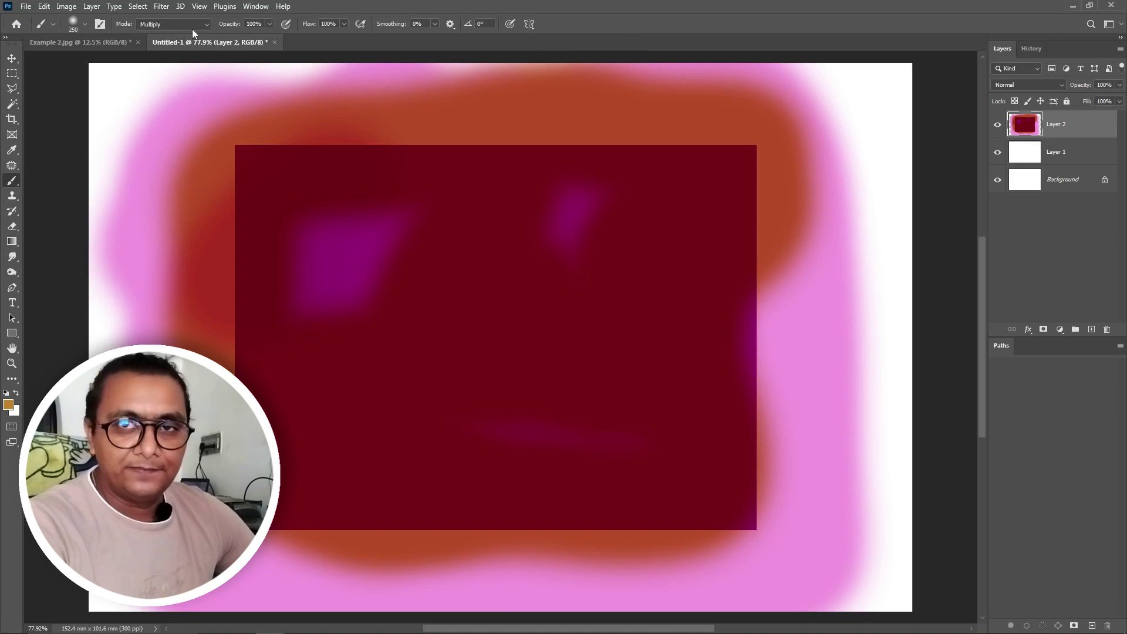
pyautogui.click(161, 26)
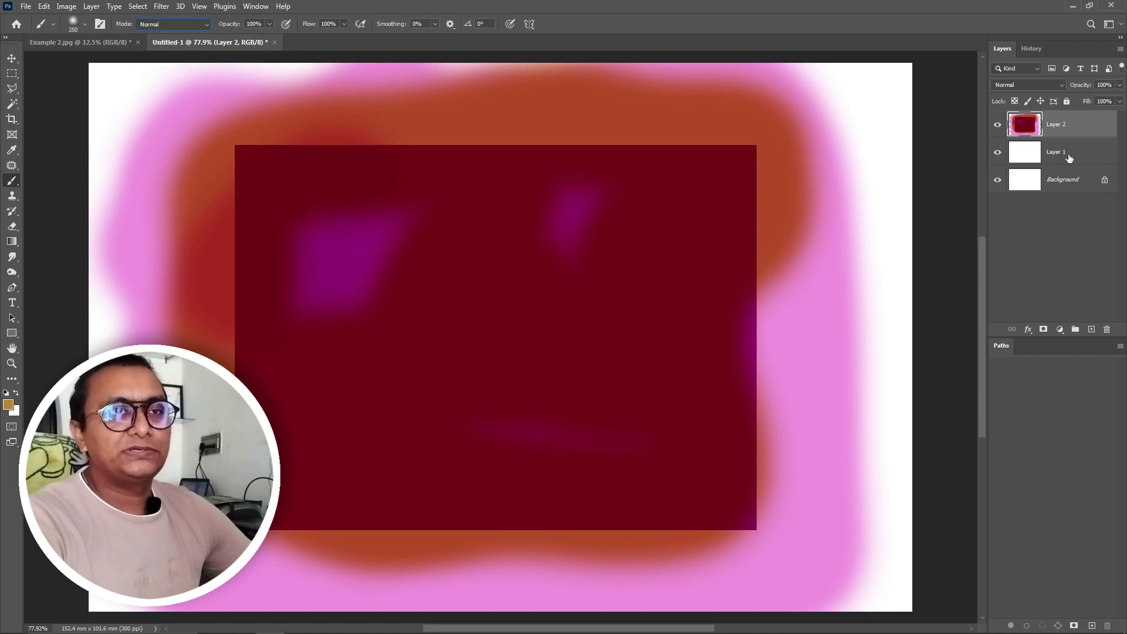
# Delete the painted Layer 2 and set the foreground colour to bright orange f89c18
pyautogui.press('v')
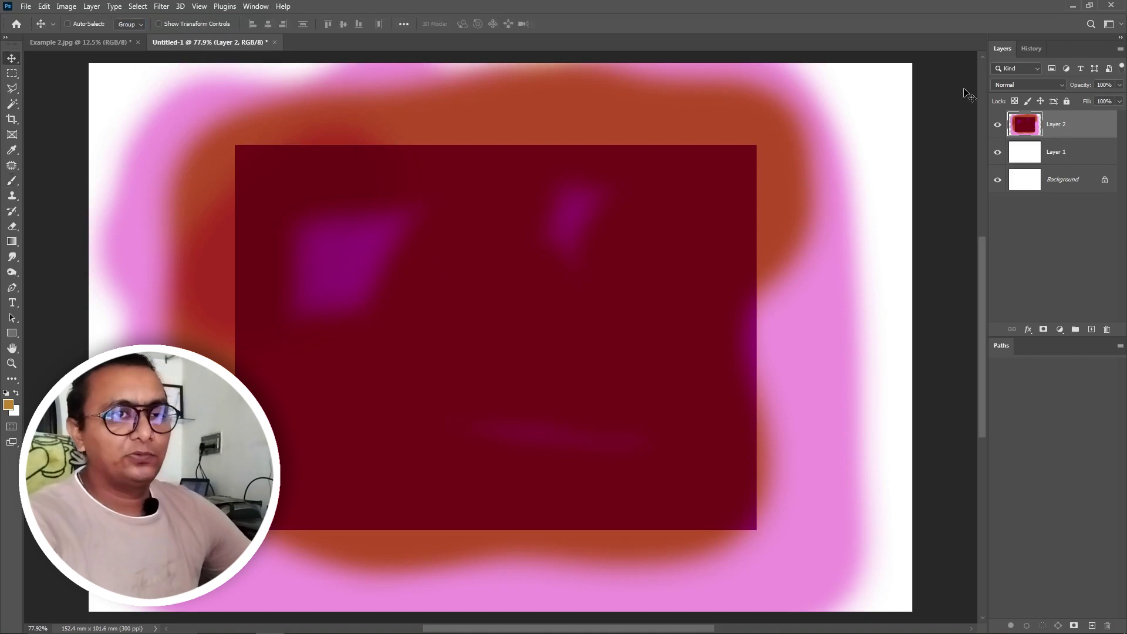
pyautogui.click(1107, 331)
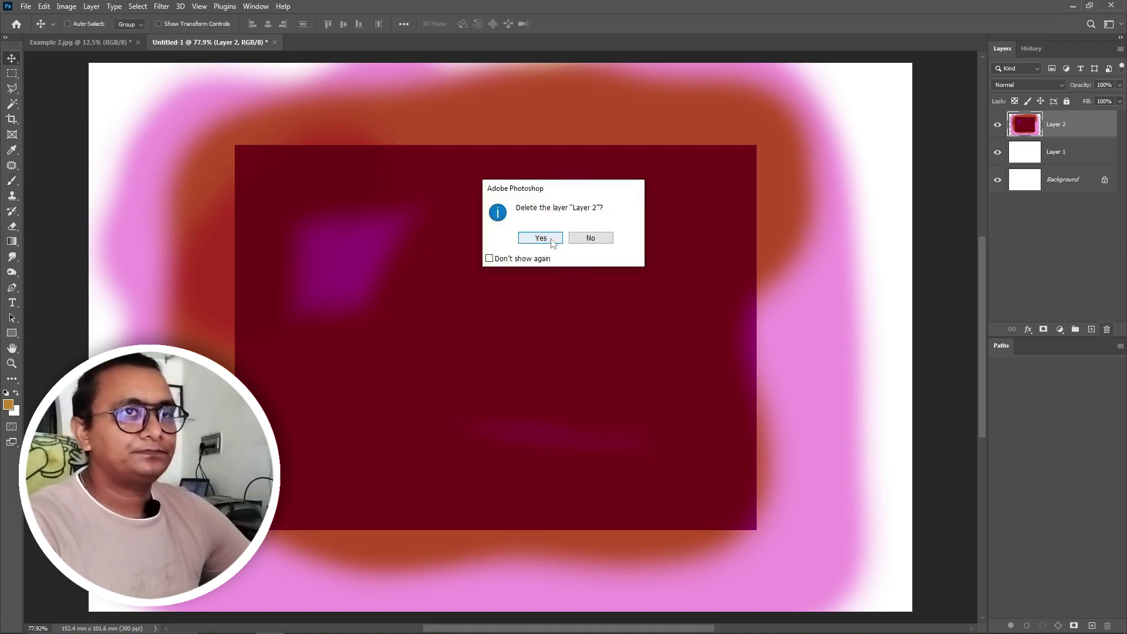
pyautogui.click(552, 243)
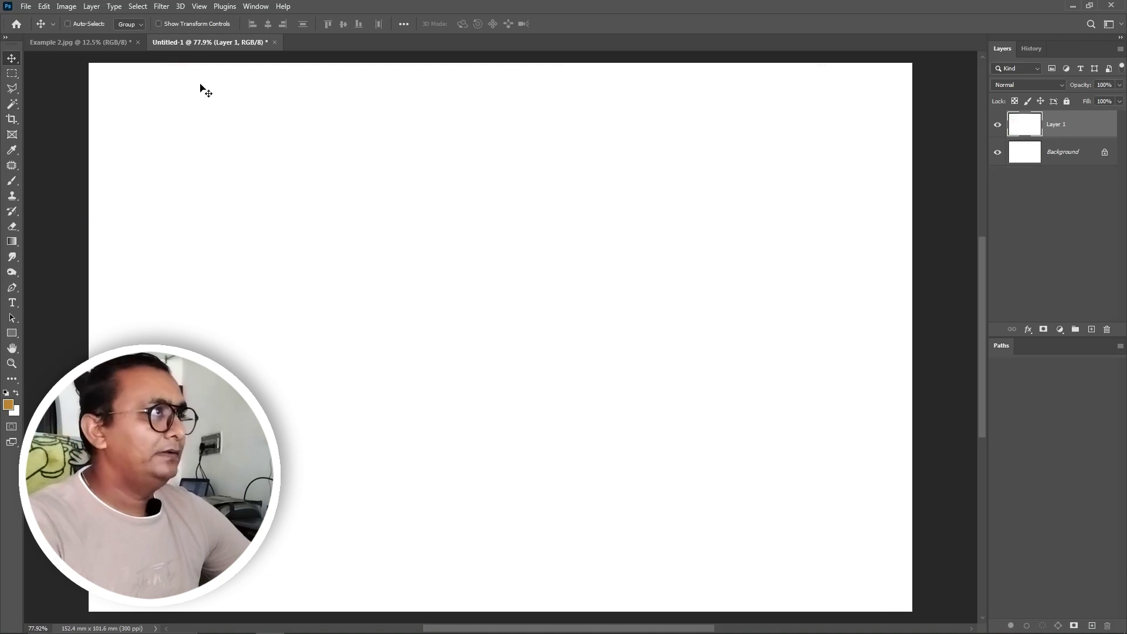
pyautogui.press('b')
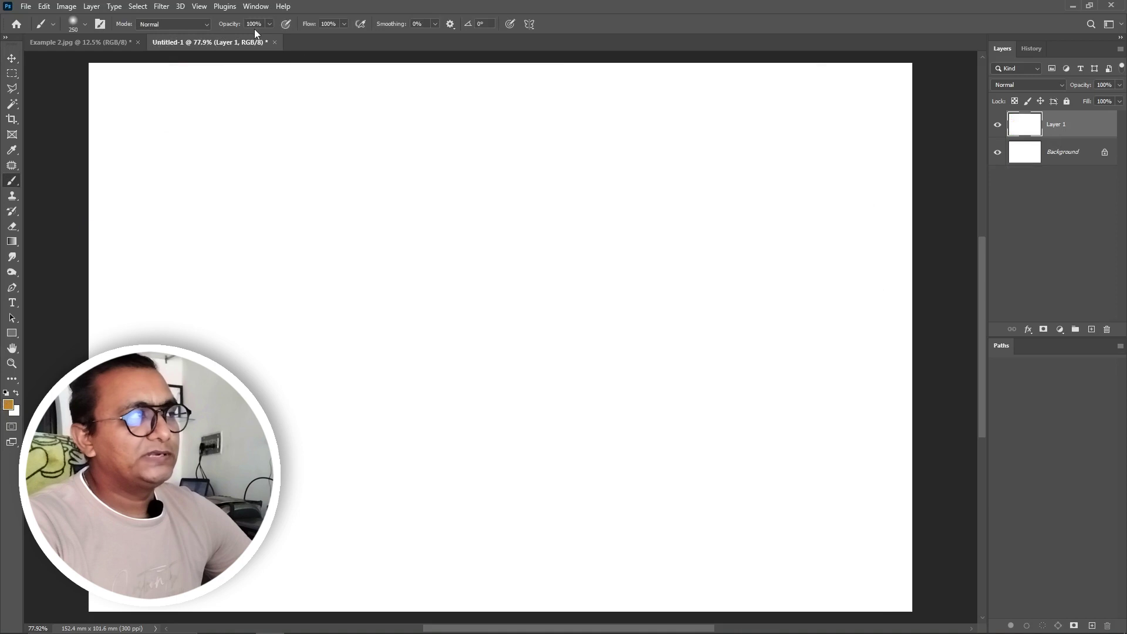
pyautogui.click(8, 405)
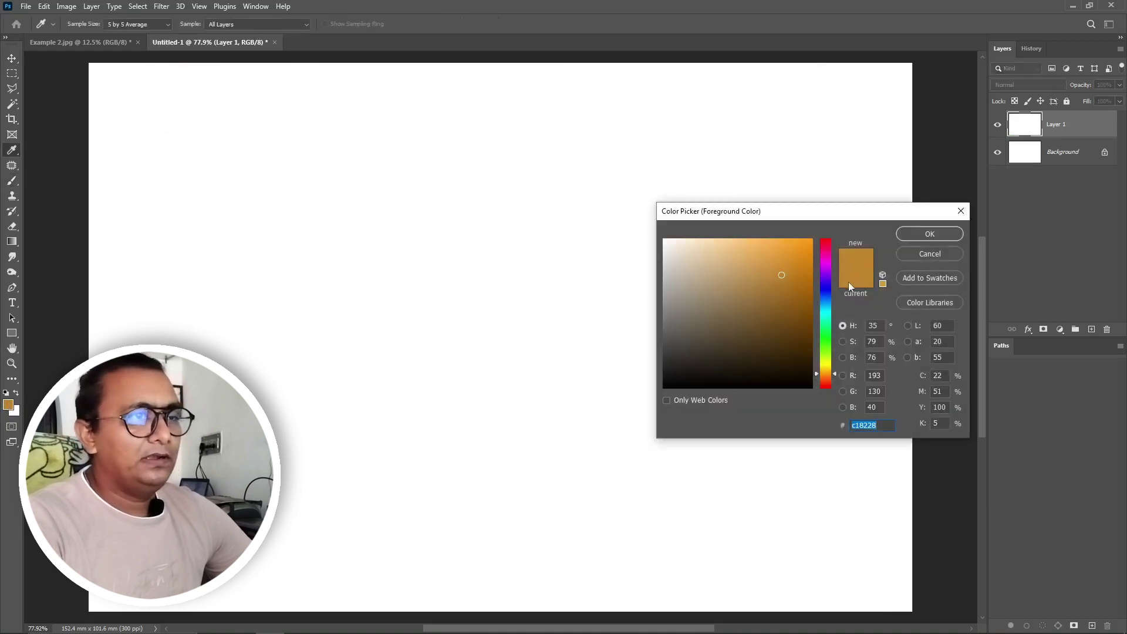
pyautogui.click(798, 243)
pyautogui.click(922, 234)
# Paint a solid orange top stroke and paler 35% strokes, then add a new orange-filled layer
pyautogui.moveTo(197, 151); pyautogui.dragTo(642, 156)
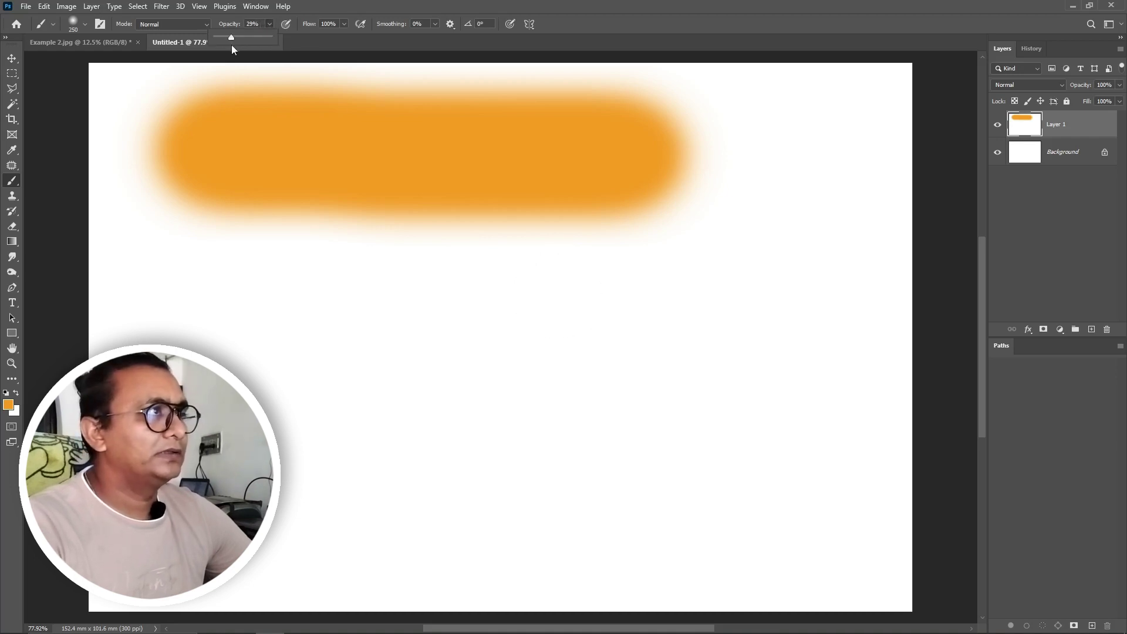
pyautogui.moveTo(194, 327)
pyautogui.mouseDown()
pyautogui.moveTo(483, 346)
pyautogui.moveTo(716, 344)
pyautogui.mouseUp()
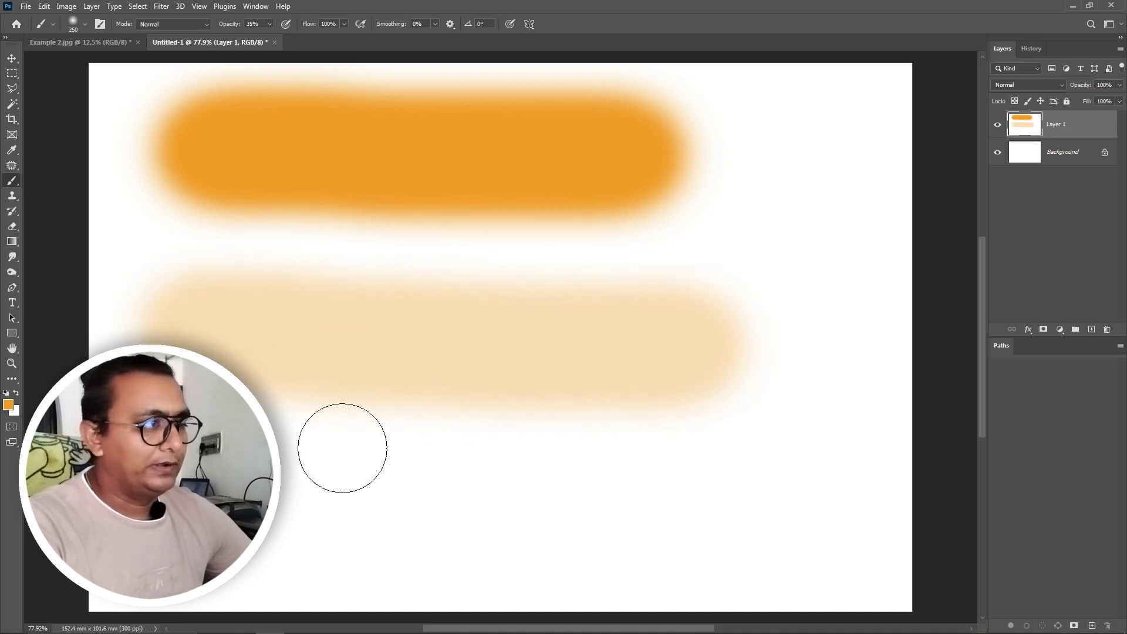
pyautogui.moveTo(205, 464); pyautogui.dragTo(719, 469)
pyautogui.moveTo(793, 188); pyautogui.dragTo(789, 317)
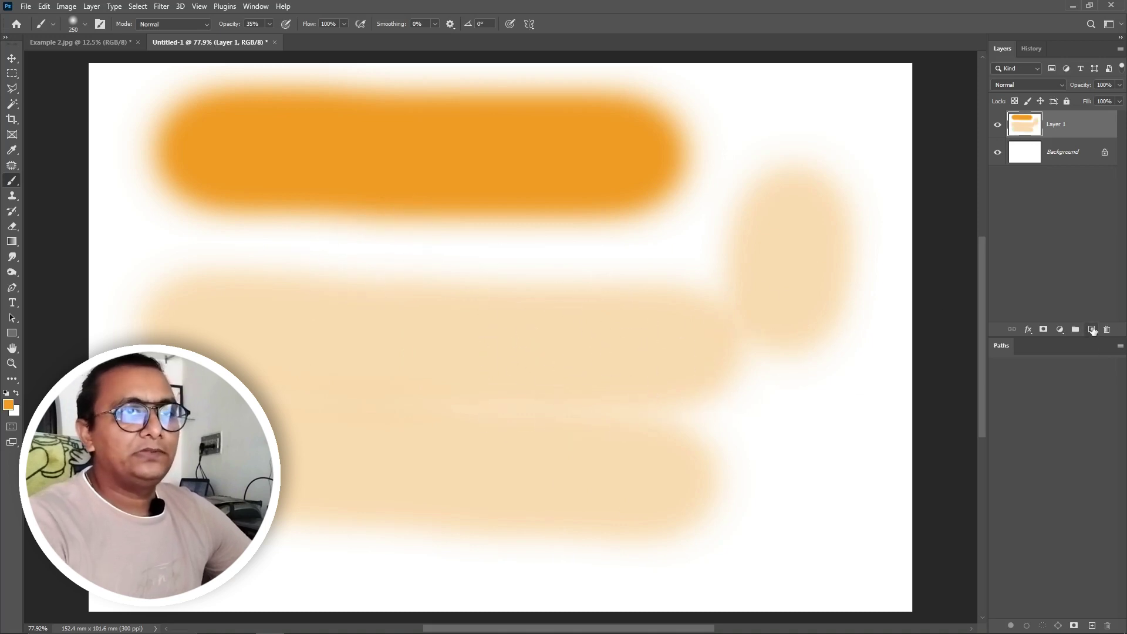
pyautogui.click(1091, 330)
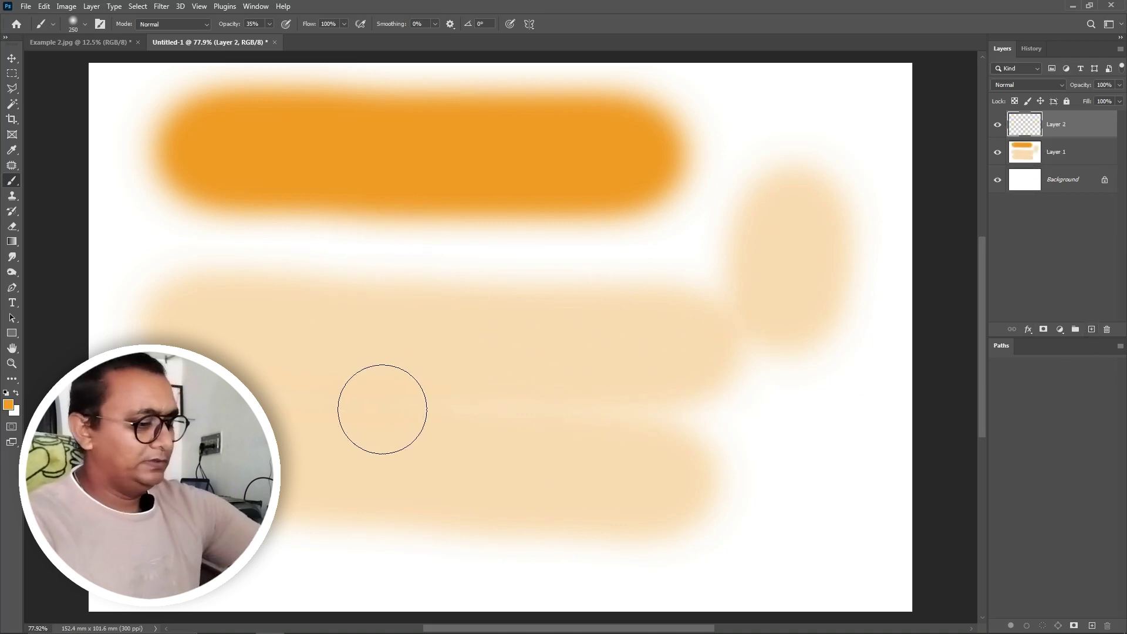
pyautogui.hotkey('alt', 'BackSpace')
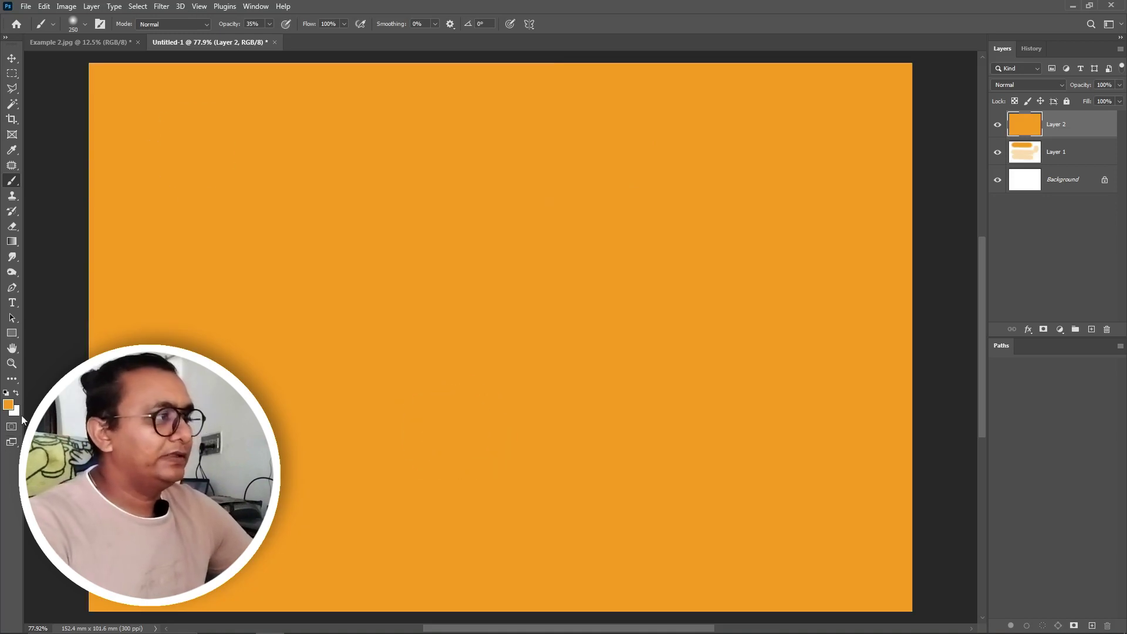
# Set the foreground colour to cream f3ebe0 and shrink the brush to 150
pyautogui.click(8, 407)
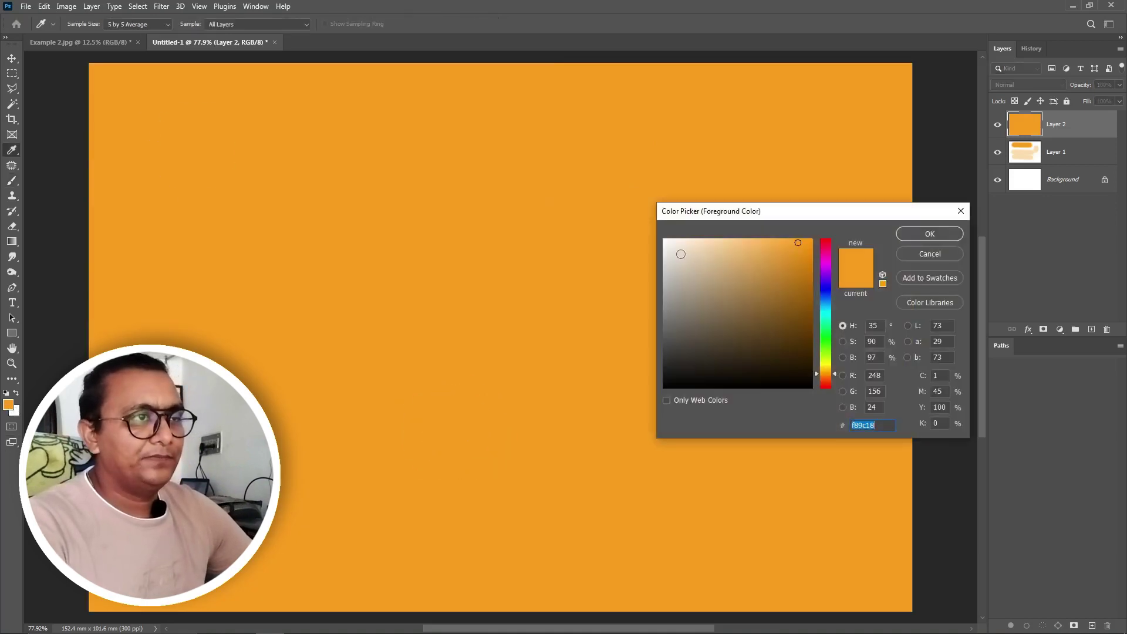
pyautogui.write('f3ebe0')
pyautogui.click(930, 234)
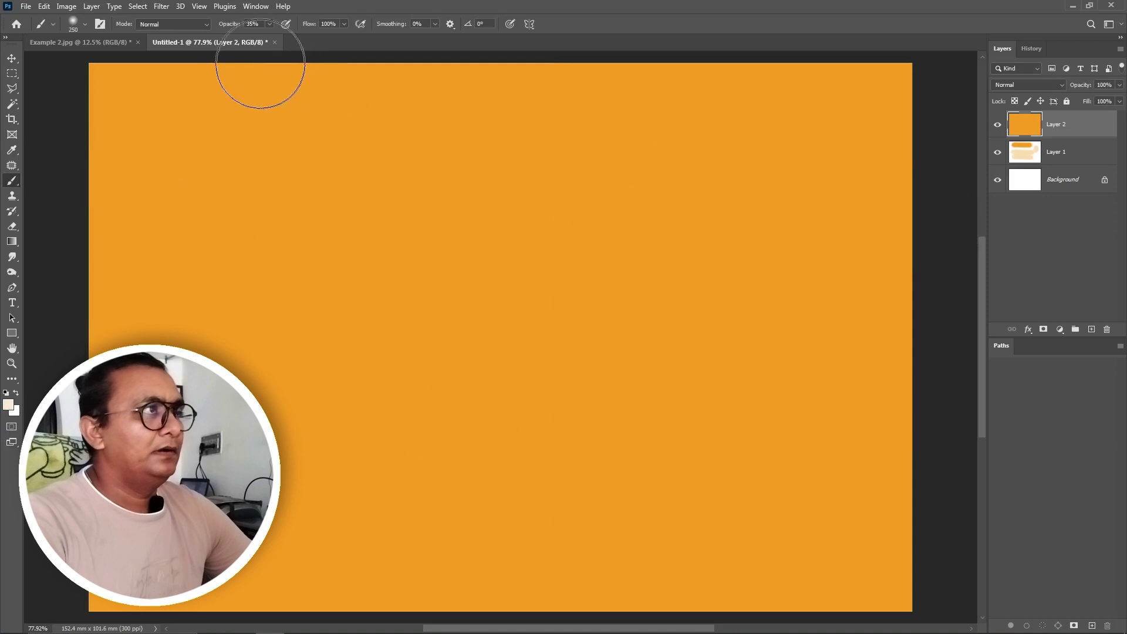
pyautogui.press('[')
pyautogui.press('[')
pyautogui.press('[')
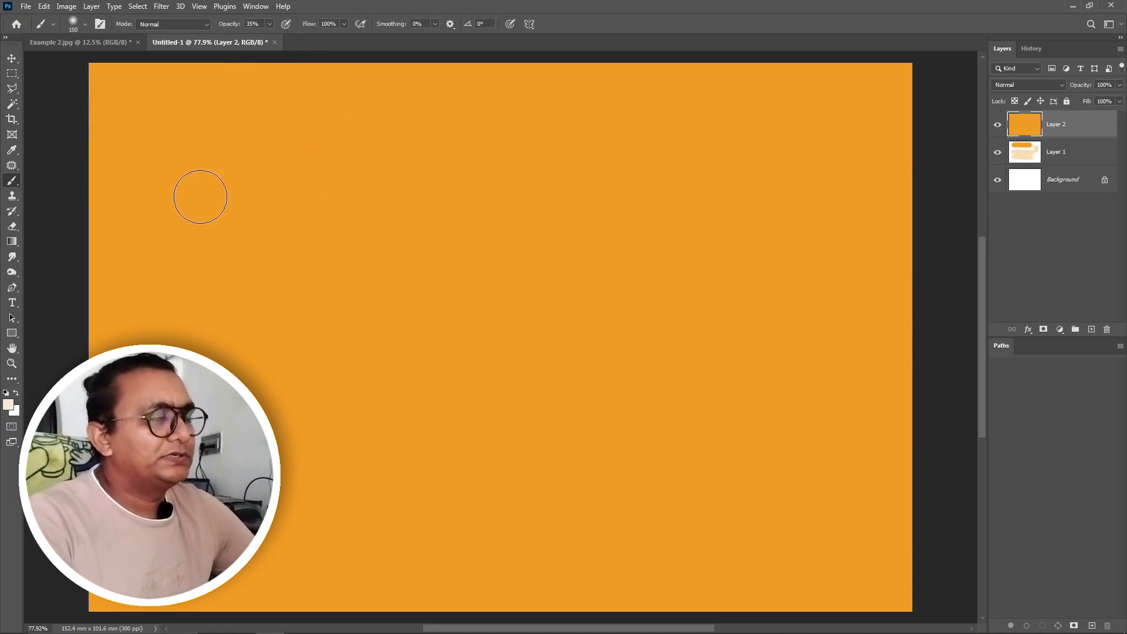
# Build up a bright cream stroke across the top with repeated passes, plus a paler middle stroke
pyautogui.moveTo(192, 171)
pyautogui.mouseDown()
pyautogui.moveTo(724, 155)
pyautogui.moveTo(198, 164)
pyautogui.mouseUp()
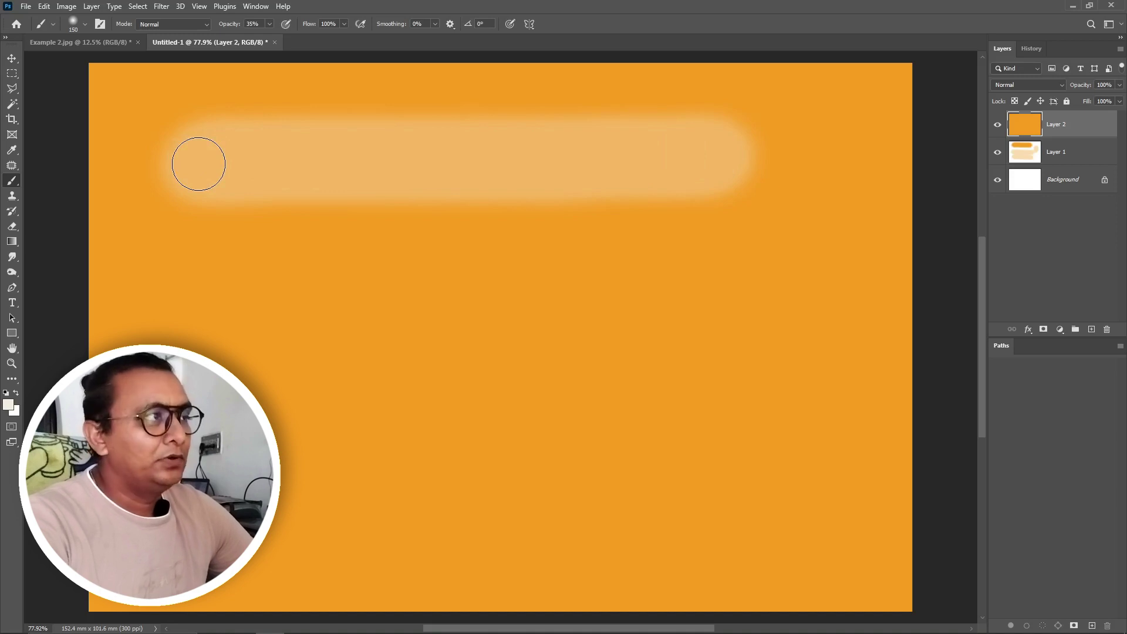
pyautogui.moveTo(192, 160); pyautogui.dragTo(725, 162)
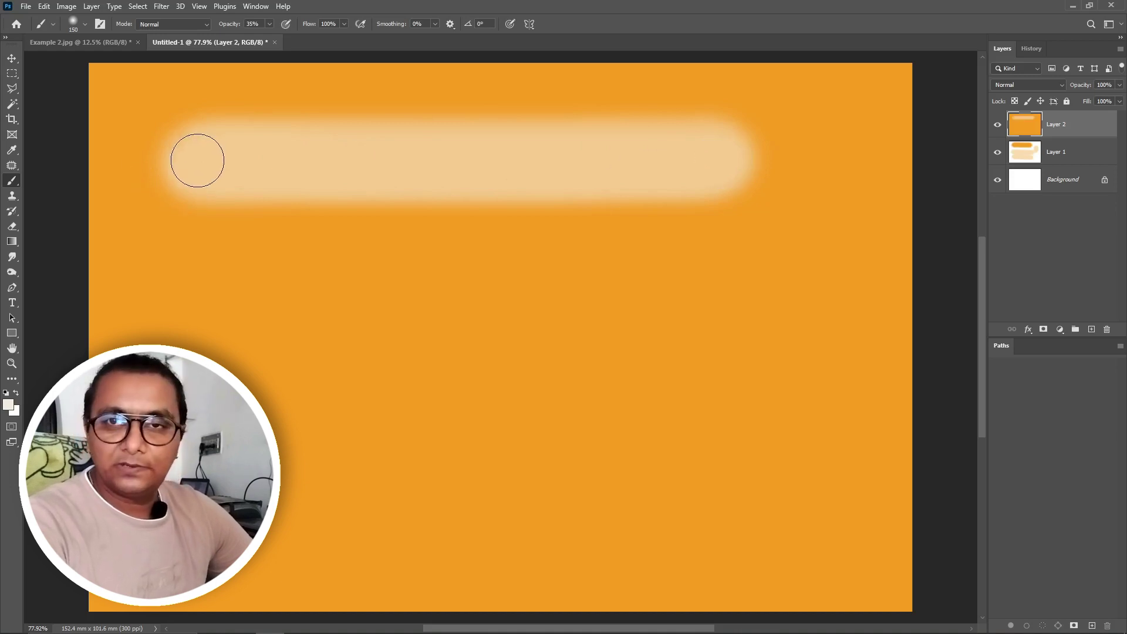
pyautogui.moveTo(201, 161)
pyautogui.mouseDown()
pyautogui.moveTo(699, 156)
pyautogui.moveTo(206, 149)
pyautogui.mouseUp()
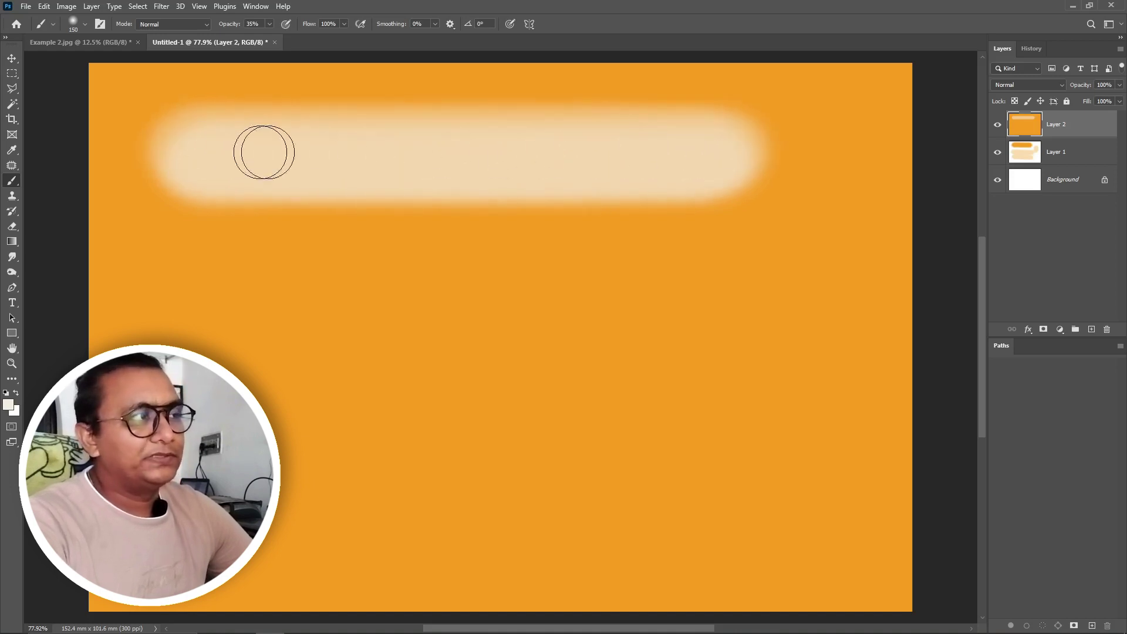
pyautogui.moveTo(212, 152); pyautogui.dragTo(716, 151)
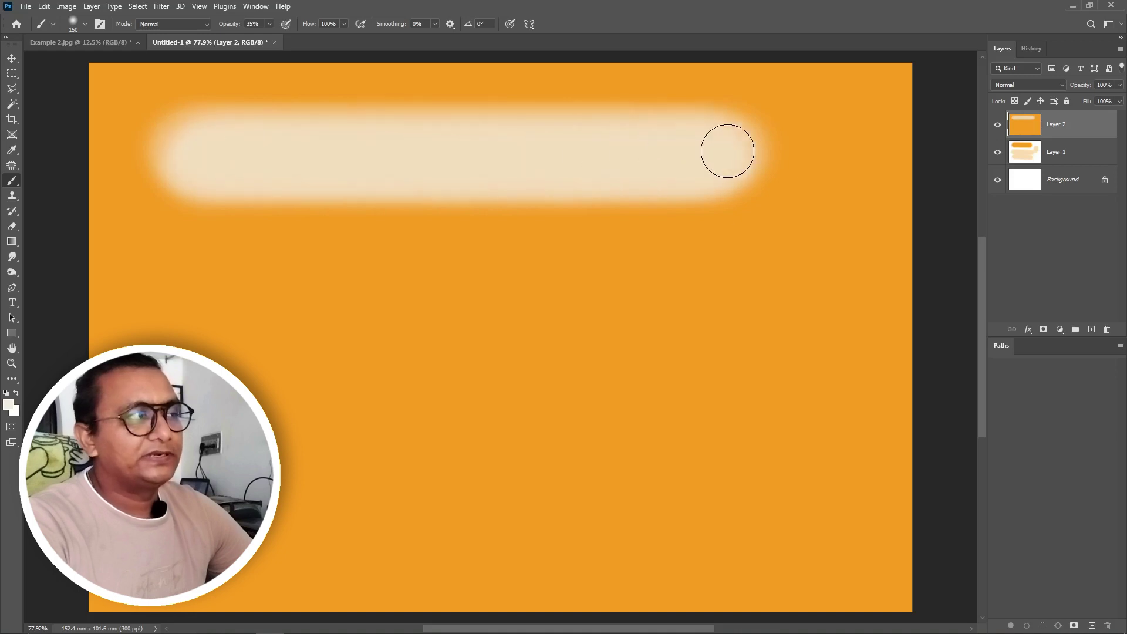
pyautogui.moveTo(267, 149)
pyautogui.mouseDown()
pyautogui.moveTo(725, 146)
pyautogui.moveTo(429, 170)
pyautogui.mouseUp()
pyautogui.moveTo(239, 310); pyautogui.dragTo(924, 307)
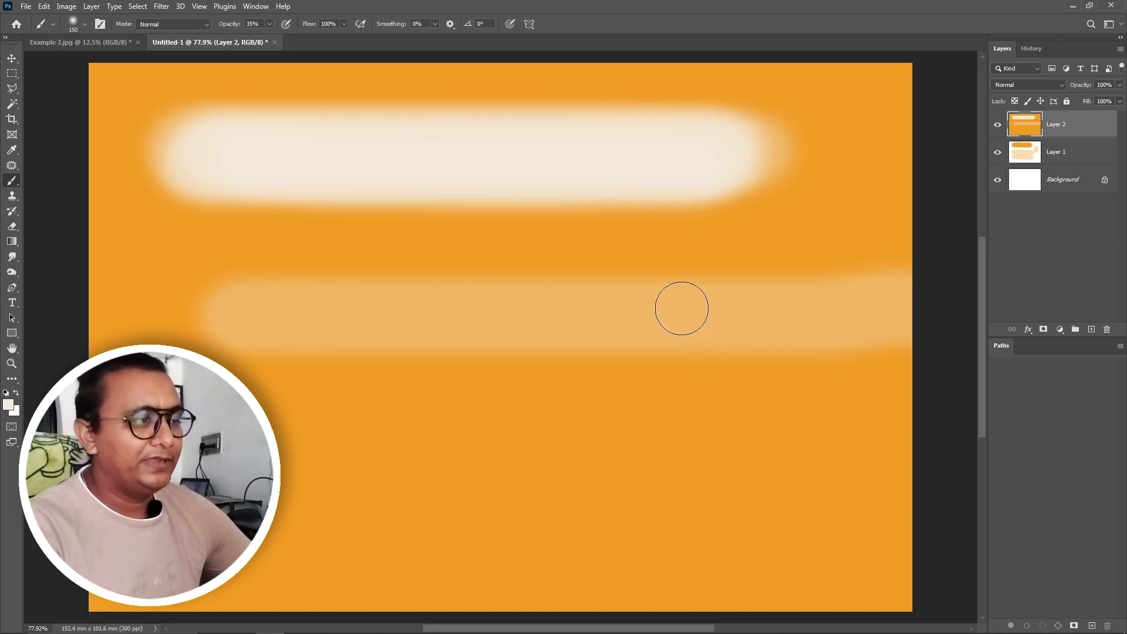
# Paint a third cream stroke lower down, go over it twice, and add a faint stroke beneath
pyautogui.moveTo(255, 423); pyautogui.dragTo(776, 417)
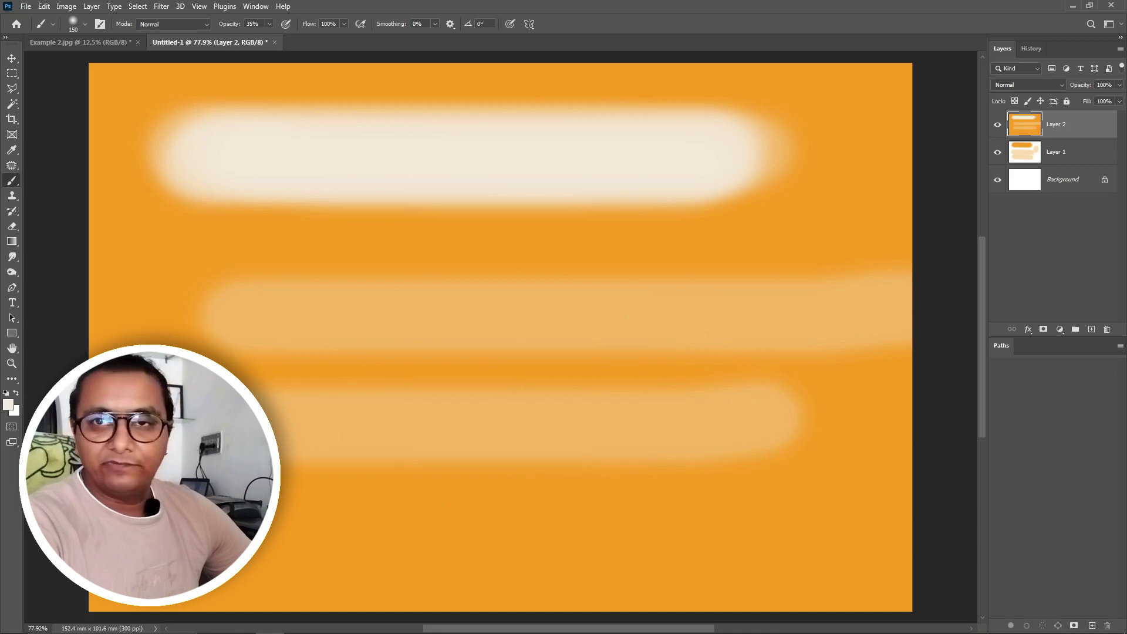
pyautogui.moveTo(256, 422); pyautogui.dragTo(775, 421)
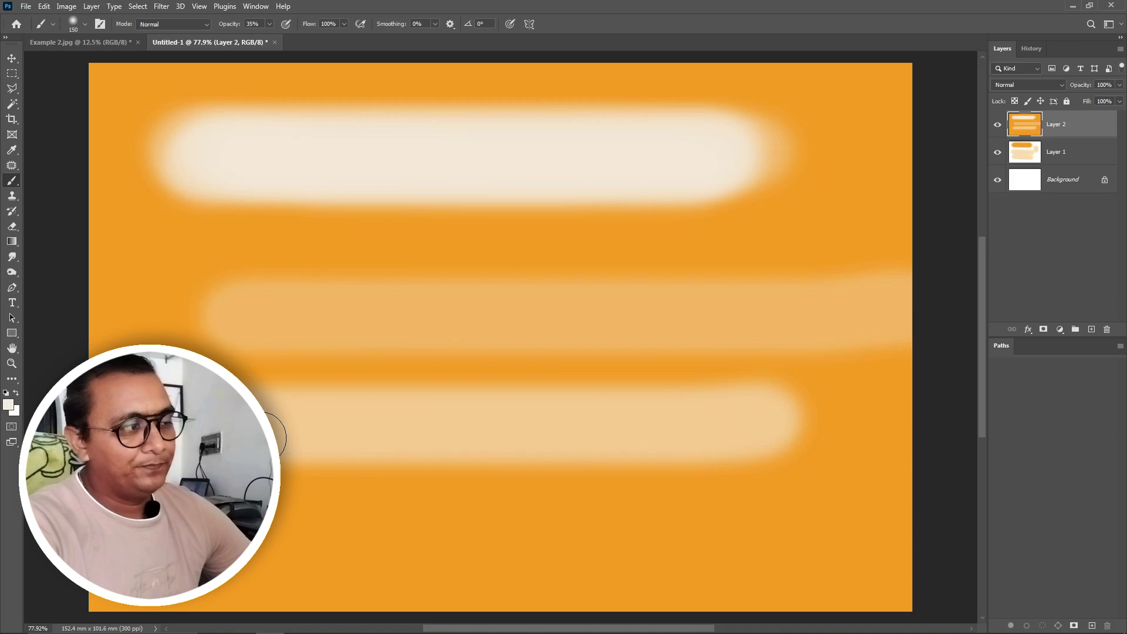
pyautogui.moveTo(258, 423); pyautogui.dragTo(763, 415)
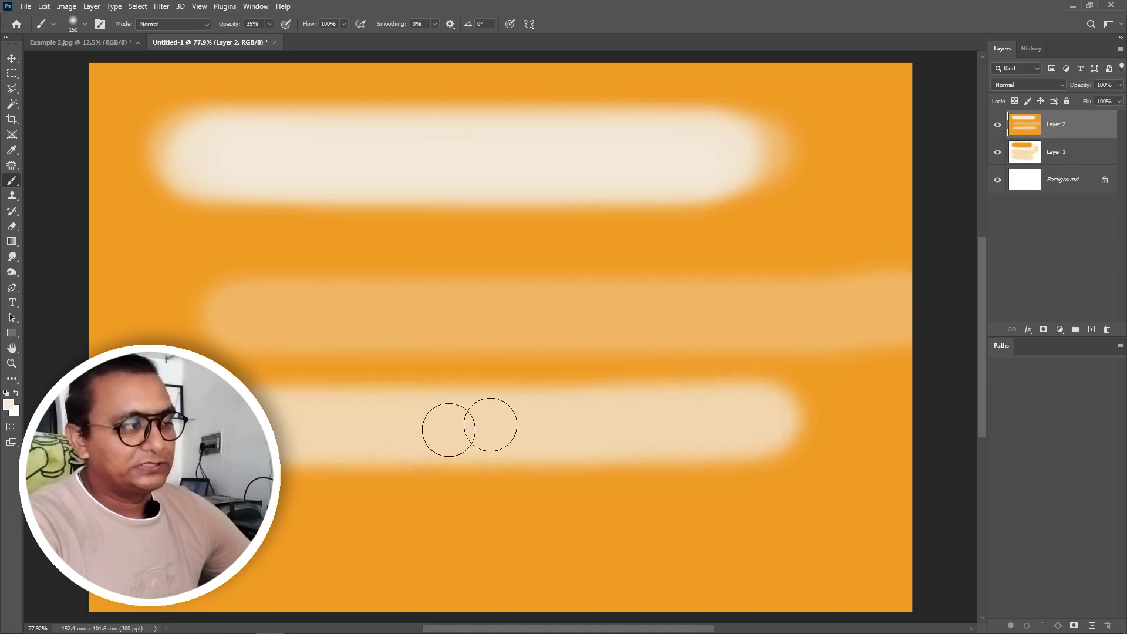
pyautogui.moveTo(705, 446)
pyautogui.mouseDown()
pyautogui.moveTo(378, 485)
pyautogui.moveTo(537, 559)
pyautogui.moveTo(509, 592)
pyautogui.moveTo(505, 514)
pyautogui.mouseUp()
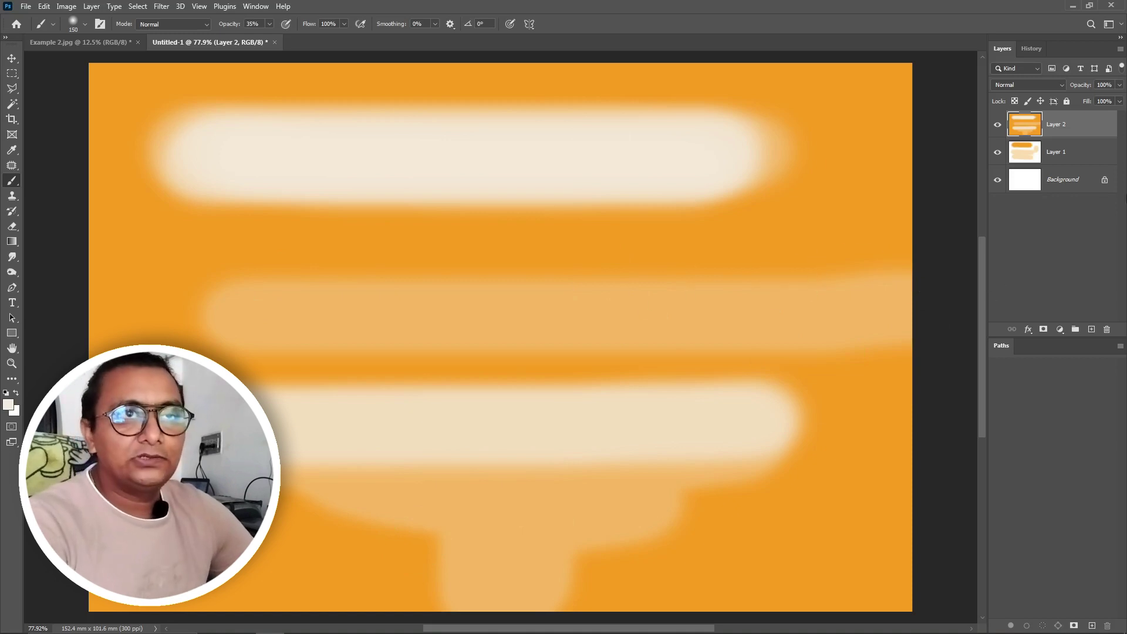
# Delete both painted layers and start over with a fresh empty layer
pyautogui.keyDown('shift'); pyautogui.click(1096, 154); pyautogui.keyUp('shift')
pyautogui.click(1108, 329)
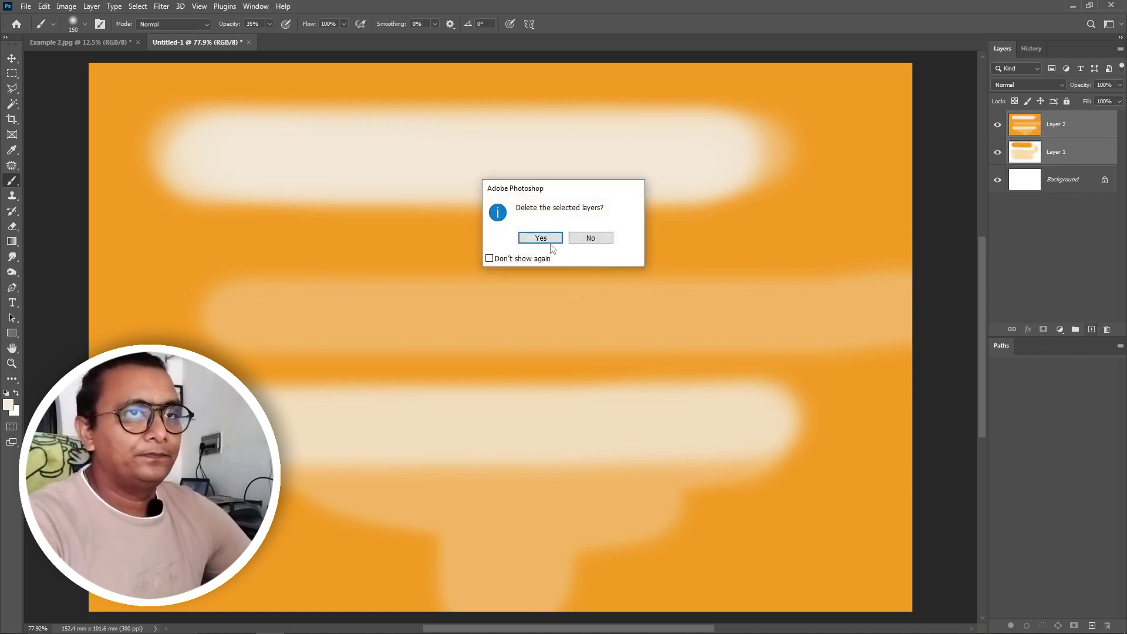
pyautogui.click(540, 238)
pyautogui.click(1091, 329)
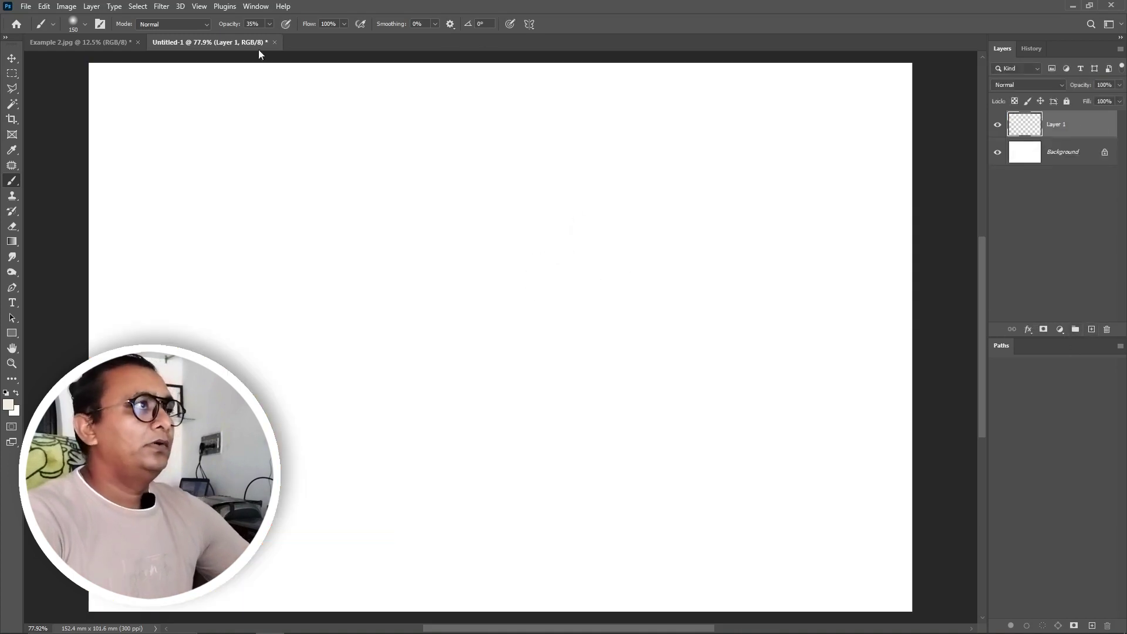
# Set brush opacity to 100% and the foreground colour to f4e1e1
pyautogui.click(270, 24)
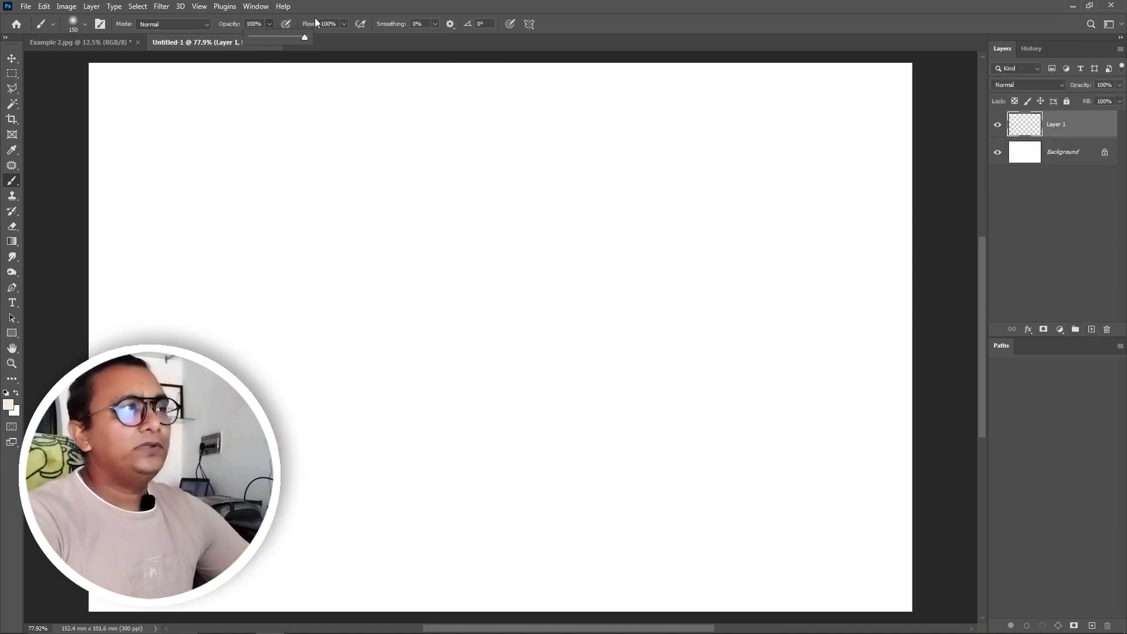
pyautogui.click(343, 24)
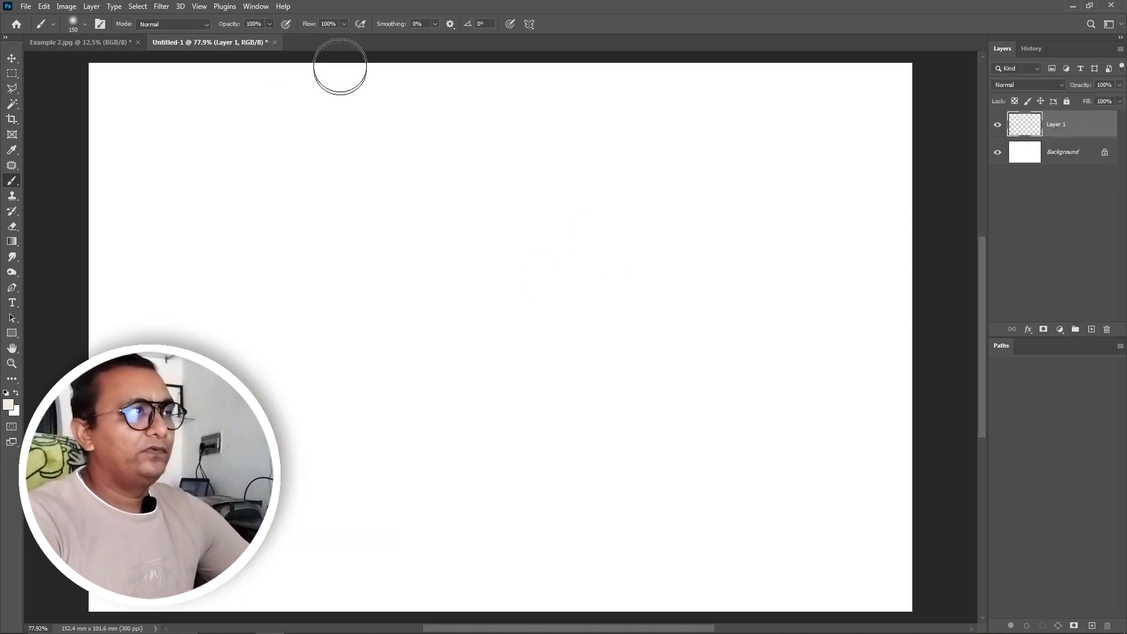
pyautogui.click(8, 405)
pyautogui.write('f4e1e1')
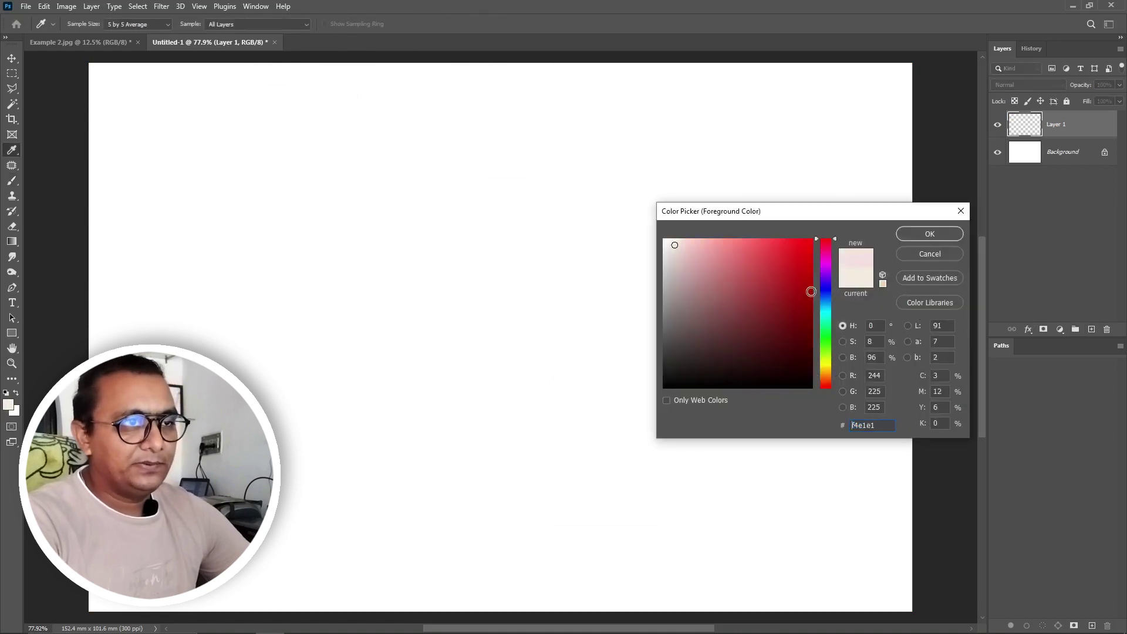
pyautogui.click(929, 234)
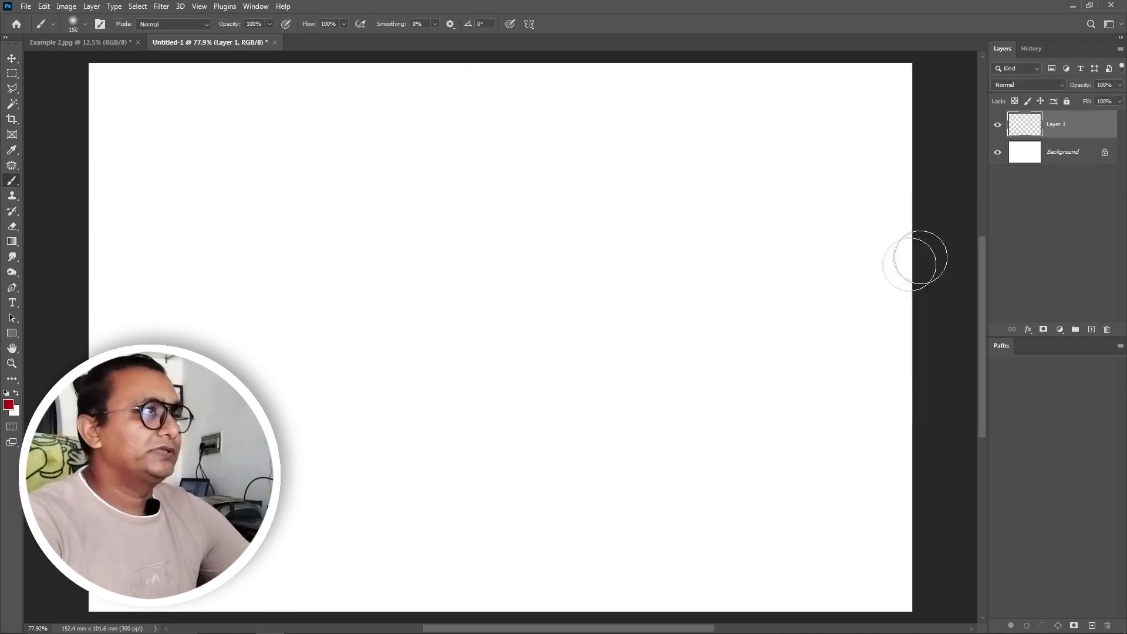
# Paint a thick red stroke across the top, then two more strokes at 41% flow
pyautogui.moveTo(213, 108)
pyautogui.mouseDown()
pyautogui.moveTo(622, 162)
pyautogui.moveTo(856, 154)
pyautogui.moveTo(891, 130)
pyautogui.moveTo(828, 149)
pyautogui.moveTo(253, 124)
pyautogui.mouseUp()
pyautogui.click(345, 24)
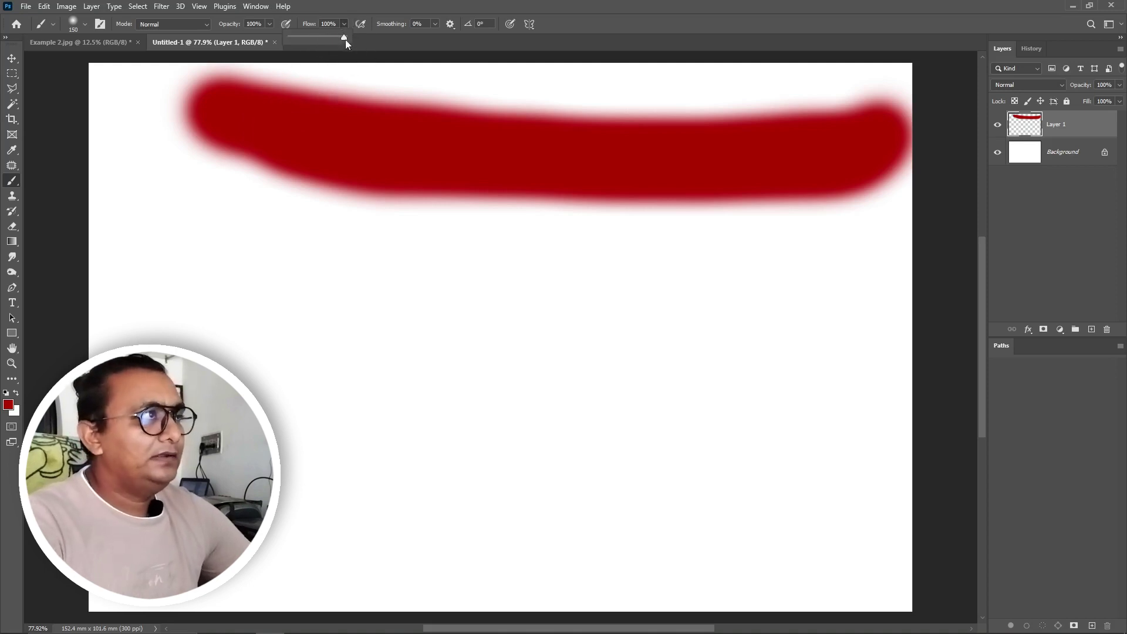
pyautogui.moveTo(171, 280)
pyautogui.mouseDown()
pyautogui.moveTo(332, 327)
pyautogui.moveTo(509, 338)
pyautogui.moveTo(594, 324)
pyautogui.mouseUp()
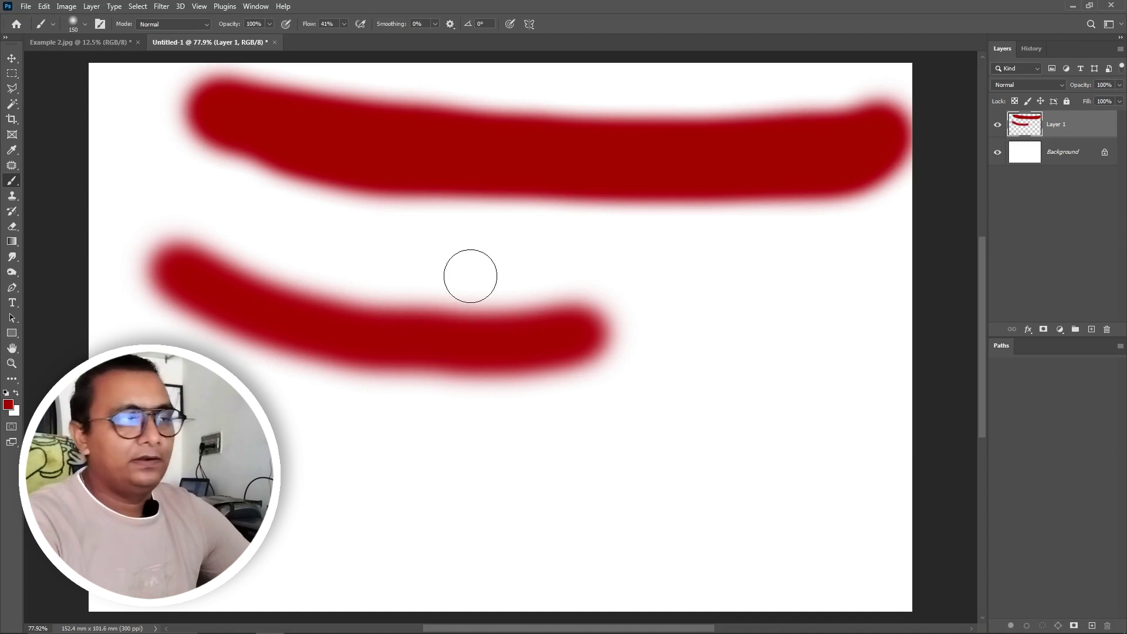
pyautogui.moveTo(846, 297); pyautogui.dragTo(737, 428)
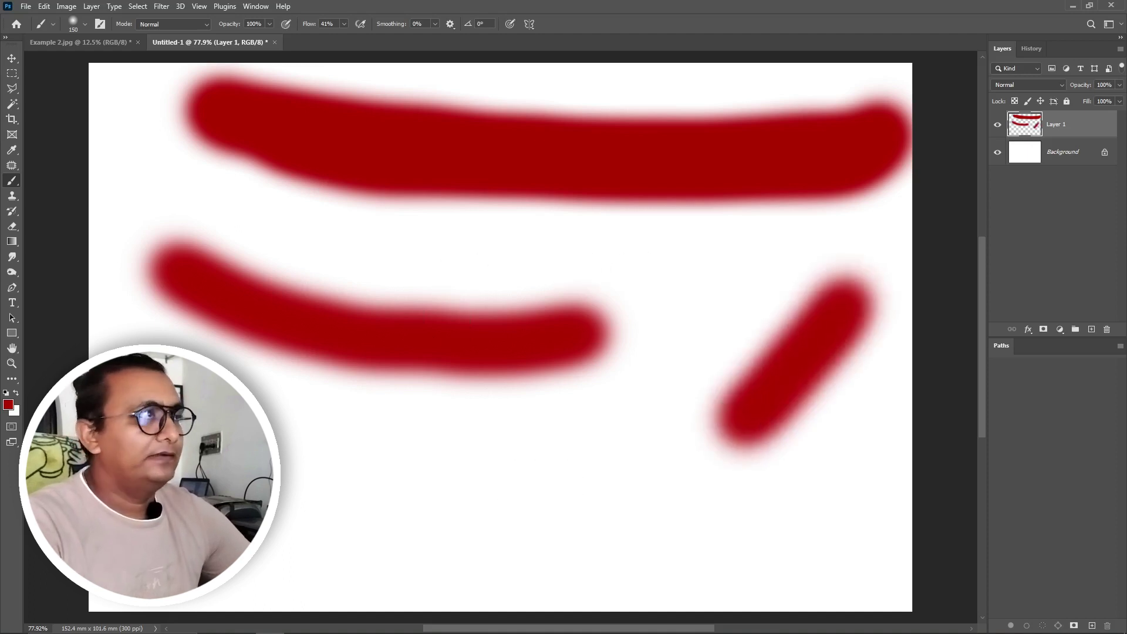
# Lower Flow to 10% and paint a light curved stroke, a lower-right dab and a diagonal stroke
pyautogui.click(345, 24)
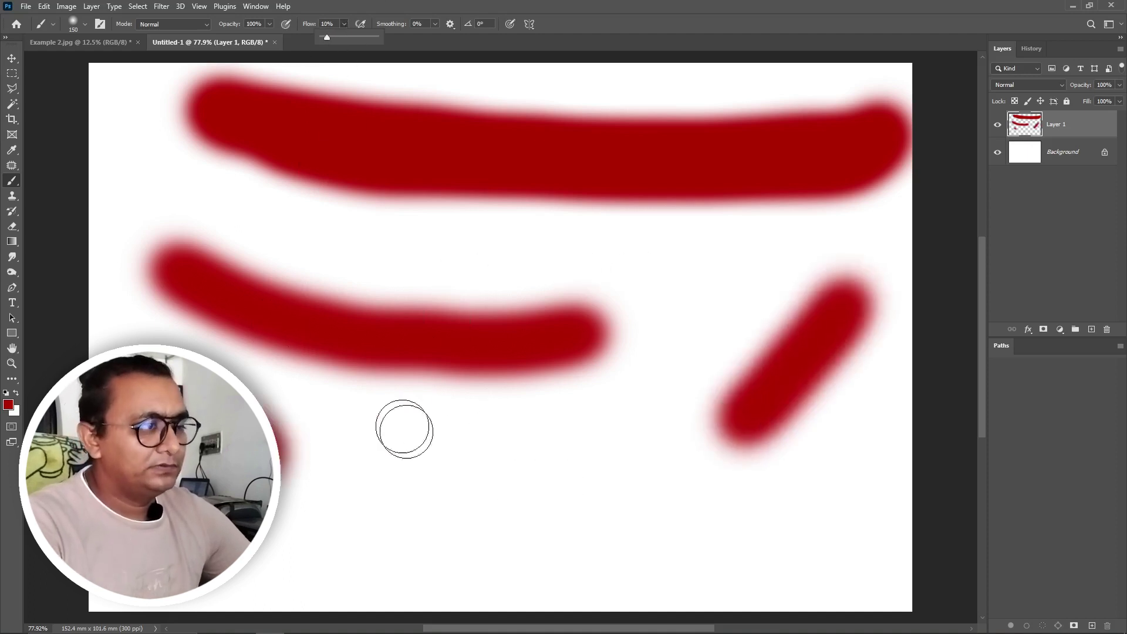
pyautogui.moveTo(403, 428); pyautogui.dragTo(626, 514)
pyautogui.click(650, 420)
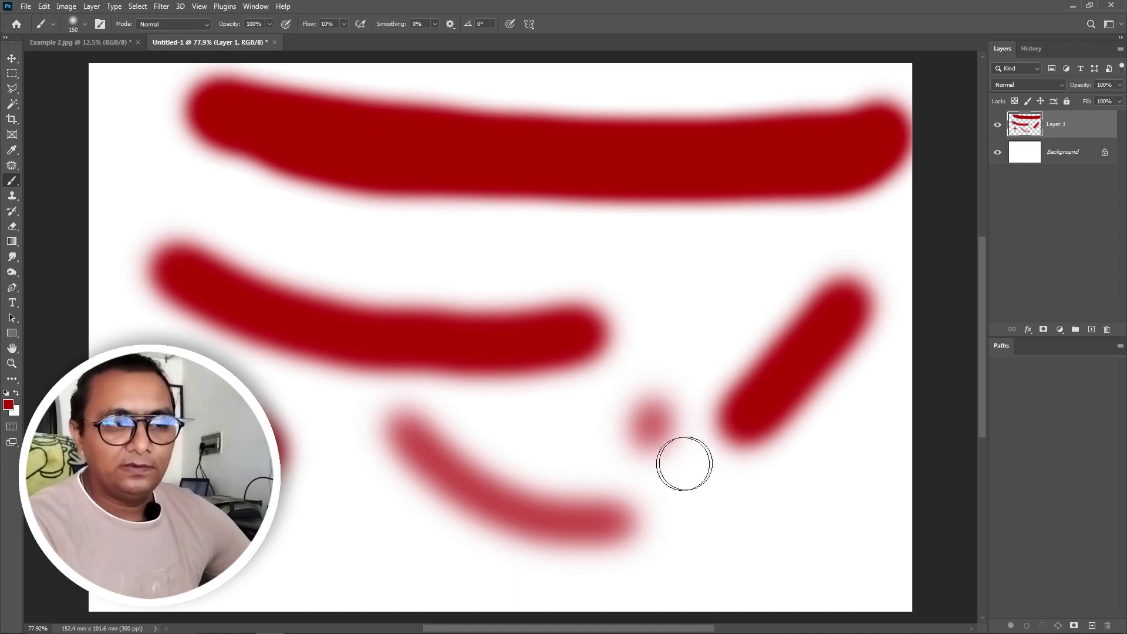
pyautogui.click(842, 525)
pyautogui.click(840, 526)
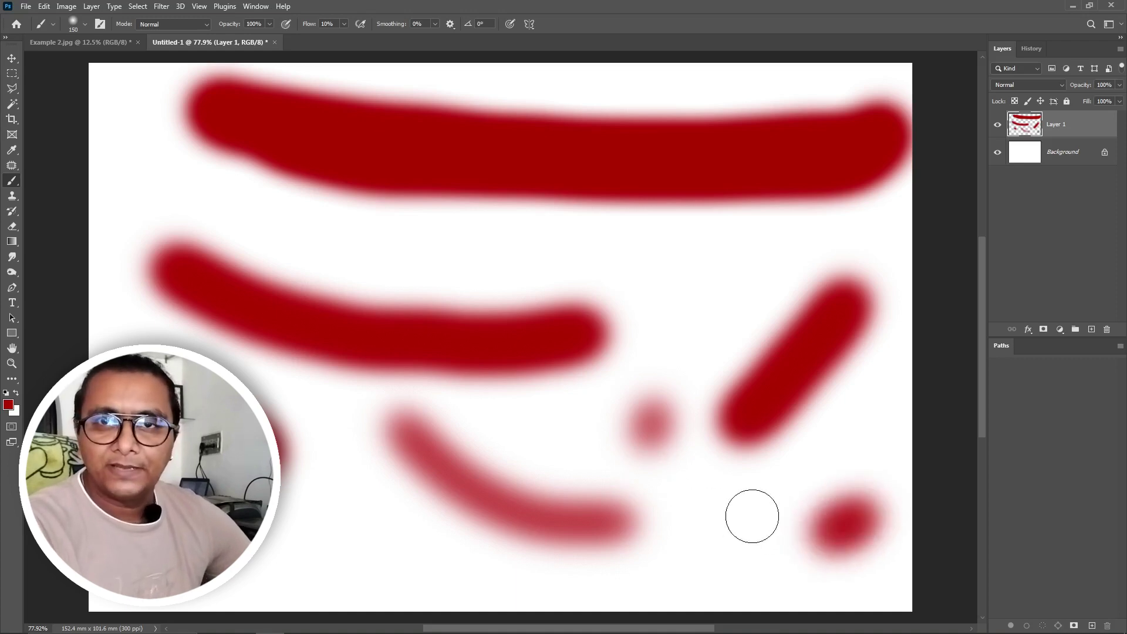
pyautogui.moveTo(746, 520); pyautogui.dragTo(693, 558)
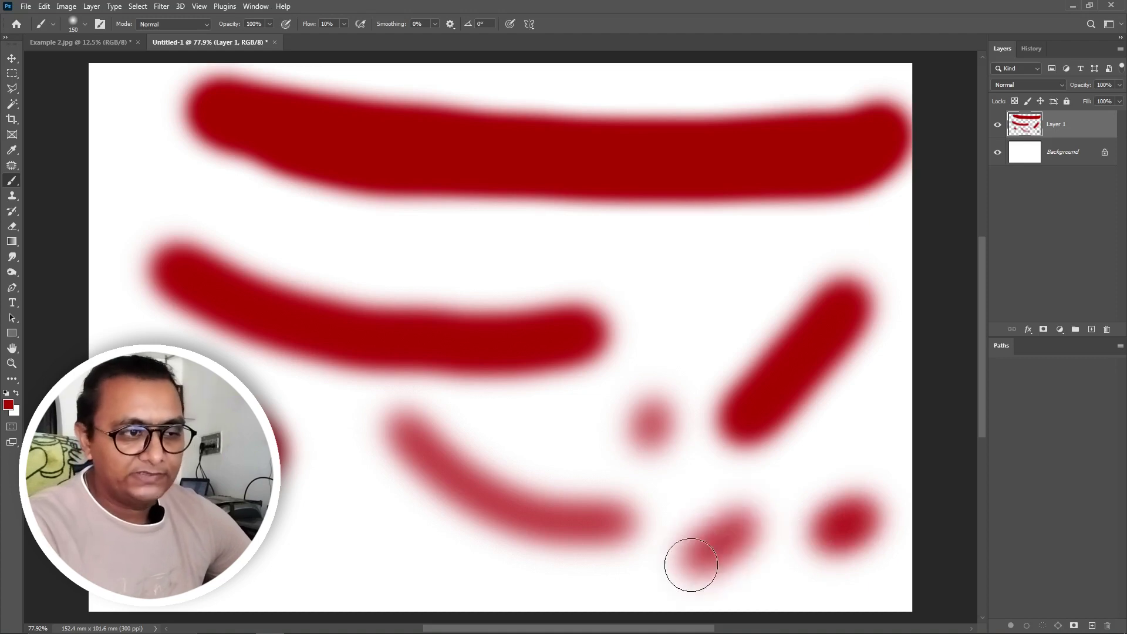
# Add two more soft pink strokes, then raise Flow to 100% and paint a dark red stroke at left
pyautogui.moveTo(564, 241); pyautogui.dragTo(651, 280)
pyautogui.moveTo(125, 138); pyautogui.dragTo(201, 208)
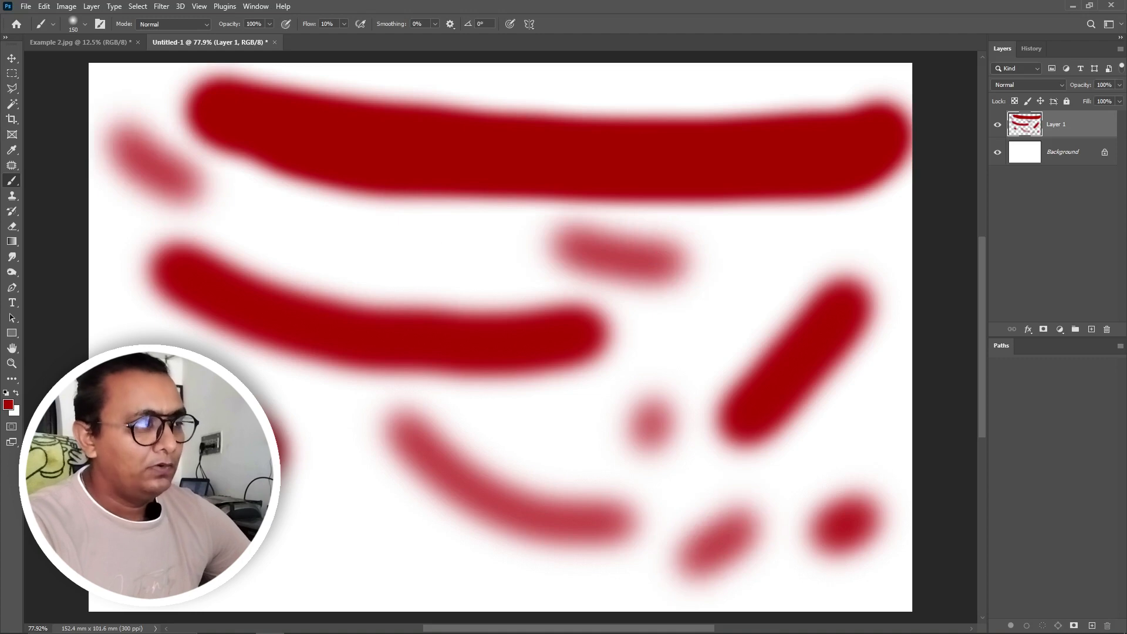
pyautogui.click(344, 23)
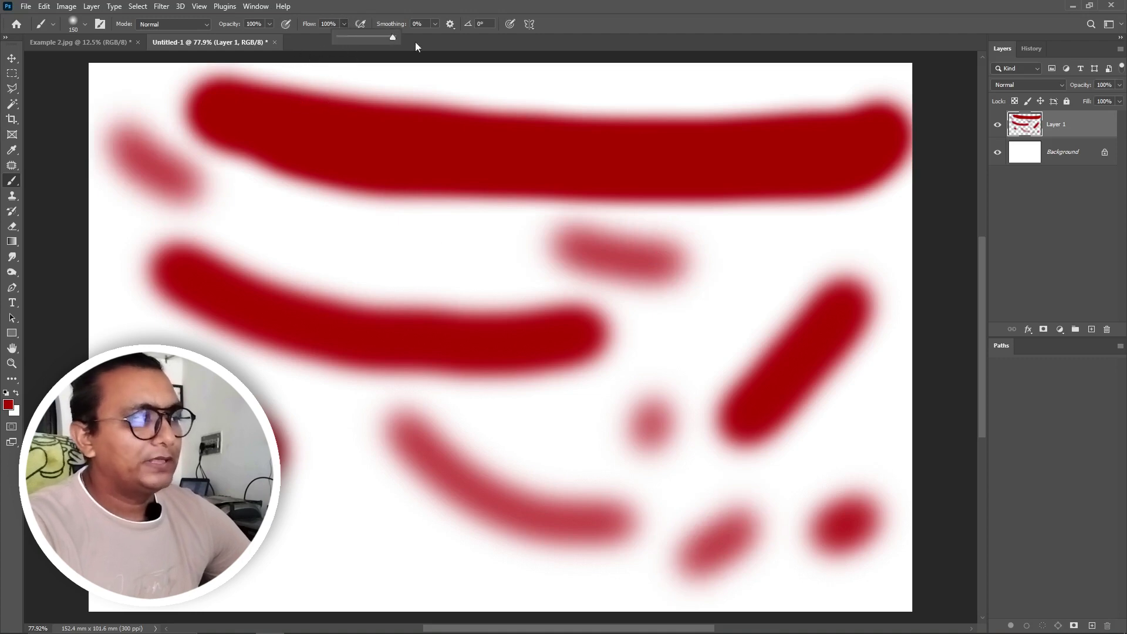
pyautogui.moveTo(129, 320)
pyautogui.mouseDown()
pyautogui.moveTo(244, 555)
pyautogui.moveTo(337, 558)
pyautogui.mouseUp()
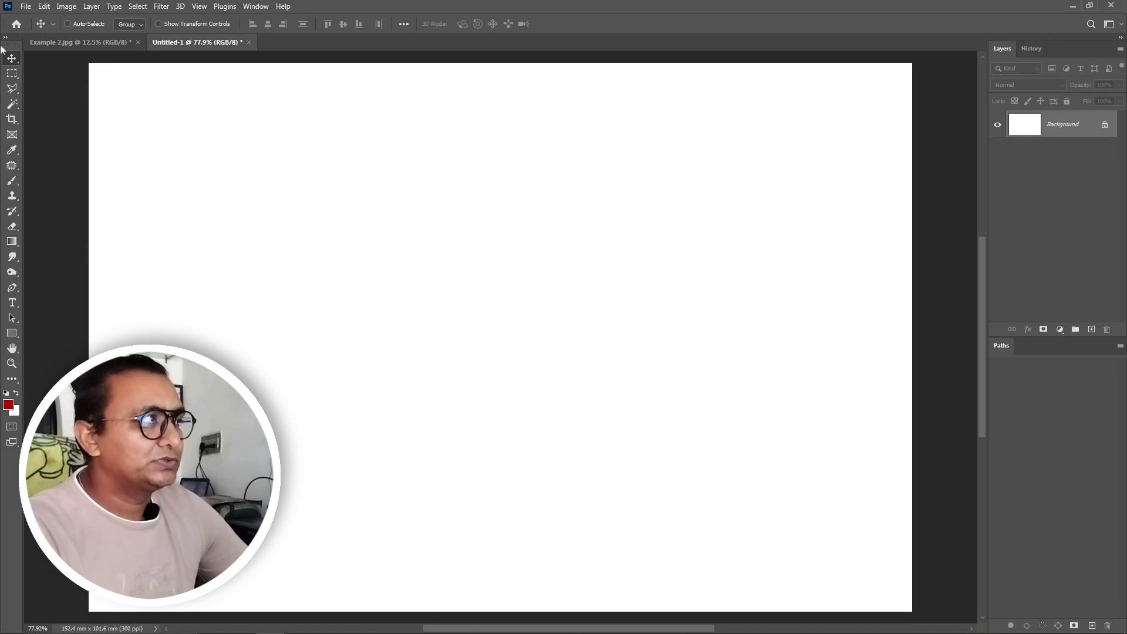
# Switch to the Example 2.jpg portrait document
pyautogui.click(55, 39)
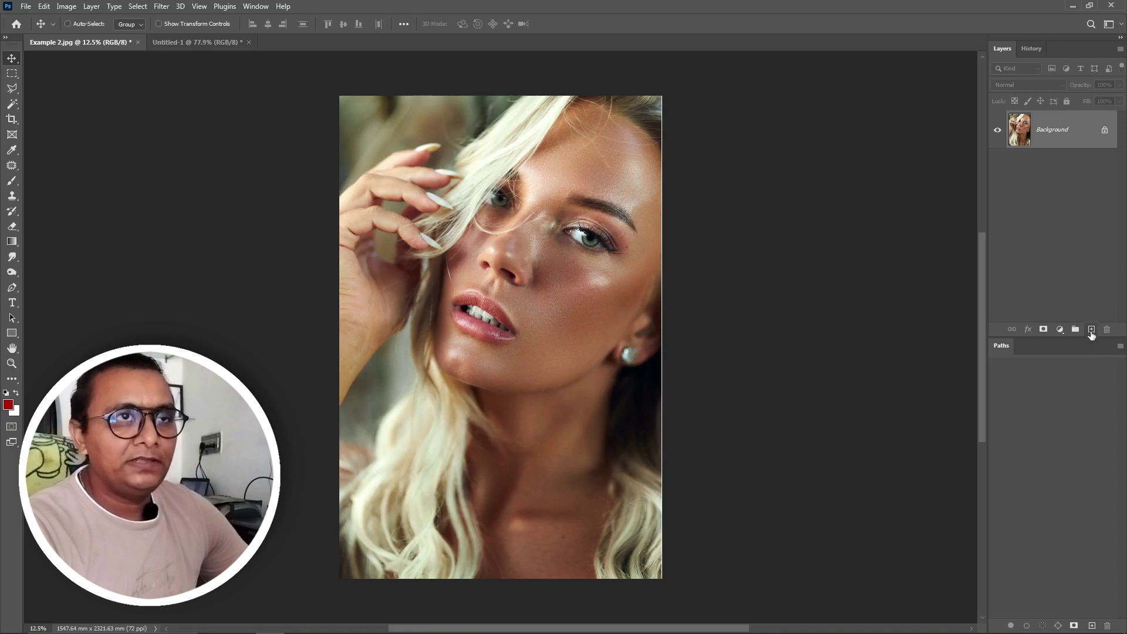
# Add an empty Layer 1 above the portrait and select the Brush at size 400
pyautogui.click(1092, 330)
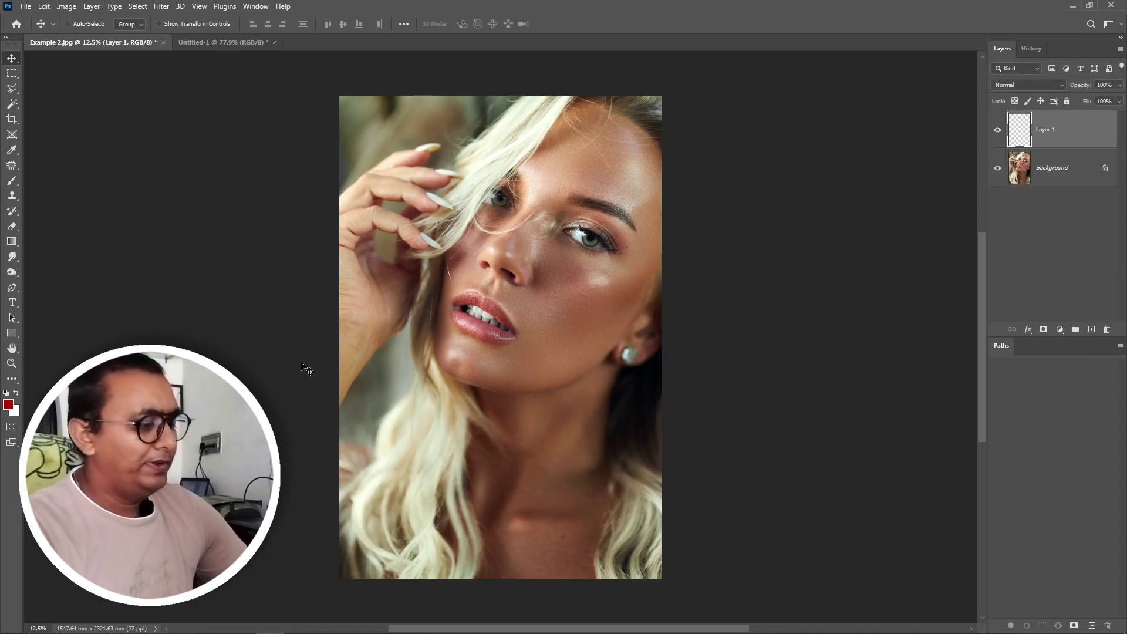
pyautogui.press('b')
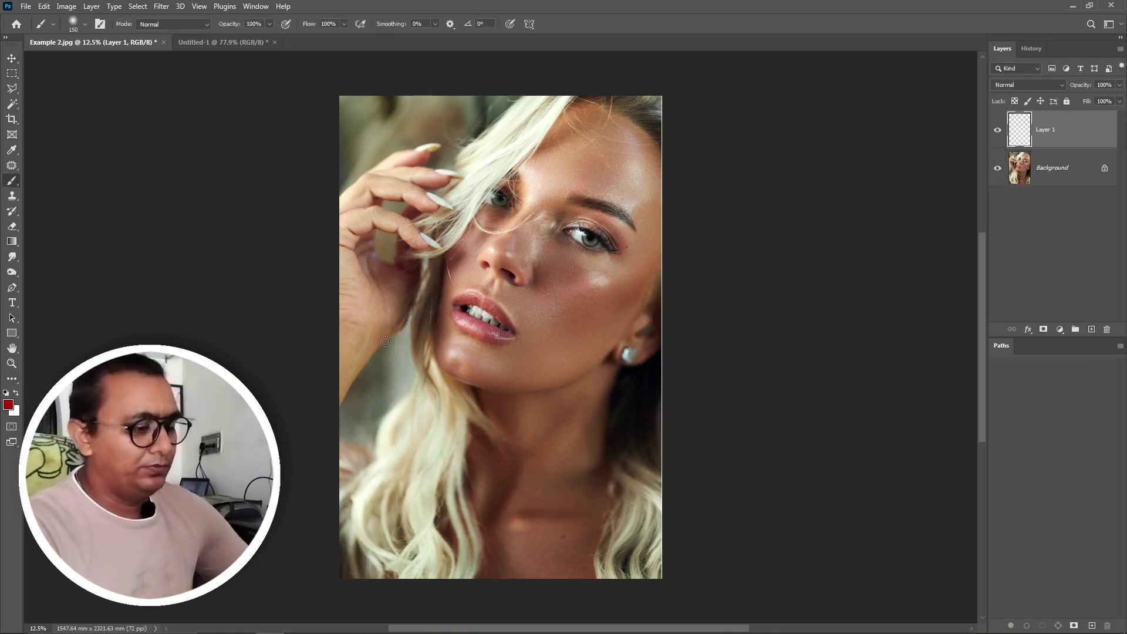
pyautogui.scroll(1, 416, 336)
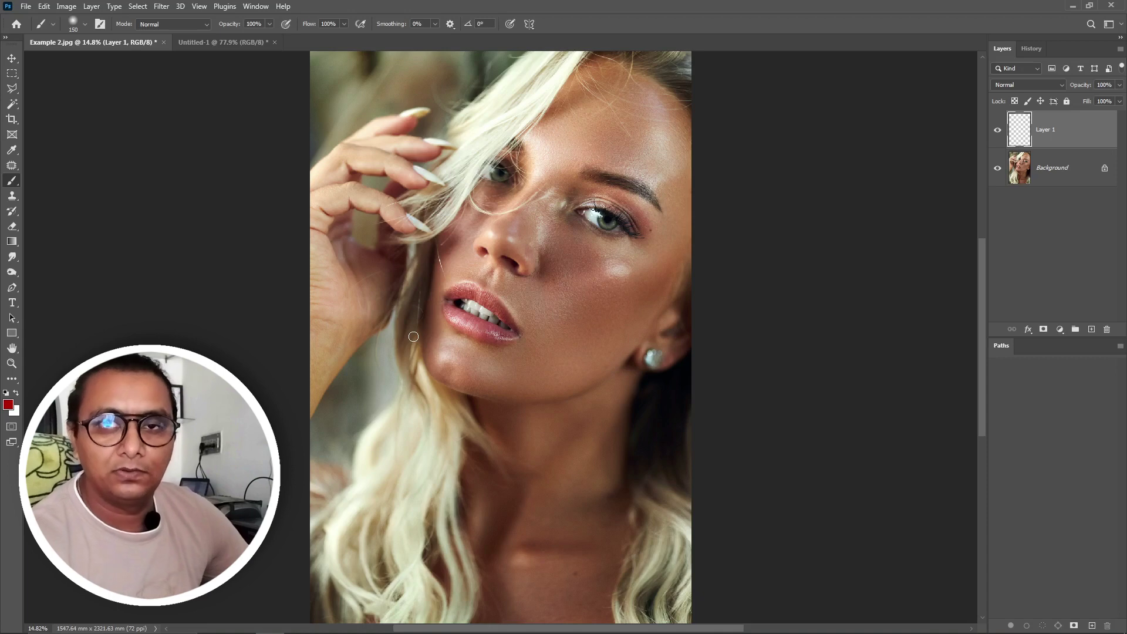
pyautogui.press(']')
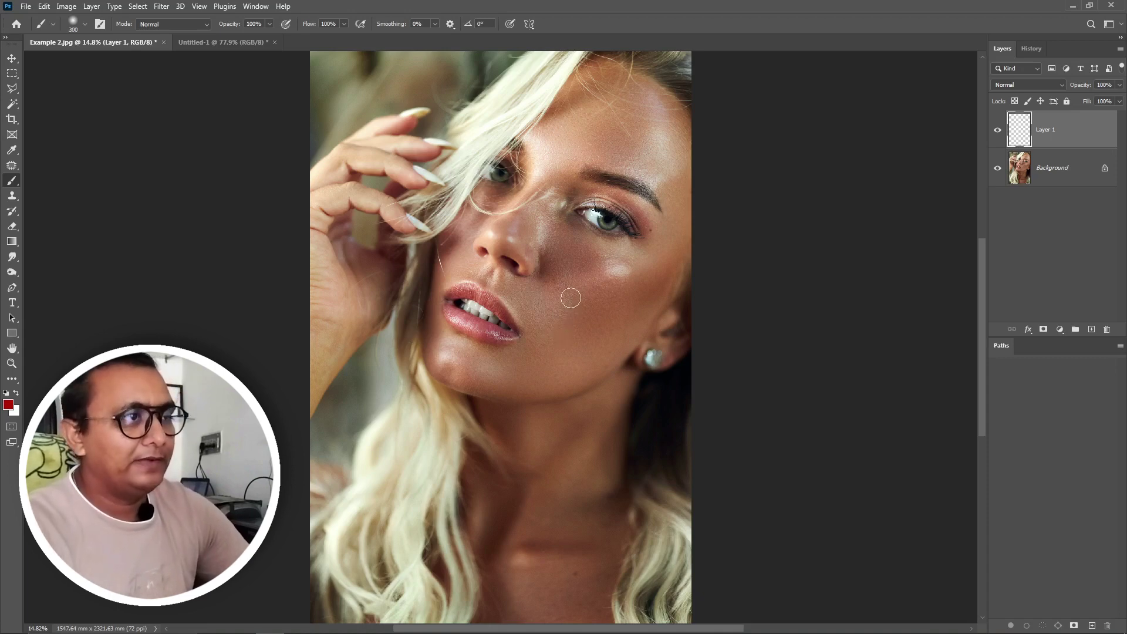
pyautogui.press(']')
pyautogui.press(']')
pyautogui.press(']')
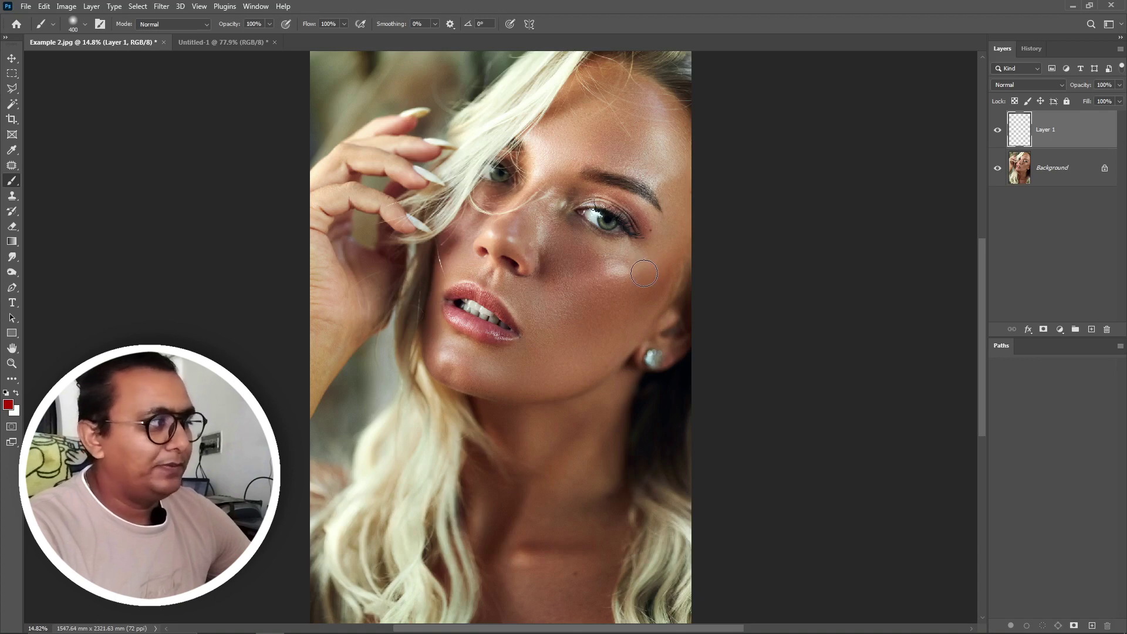
# Cancel a trial pale pink colour, then sample the model's cheek skin tone as the painting colour
pyautogui.click(8, 405)
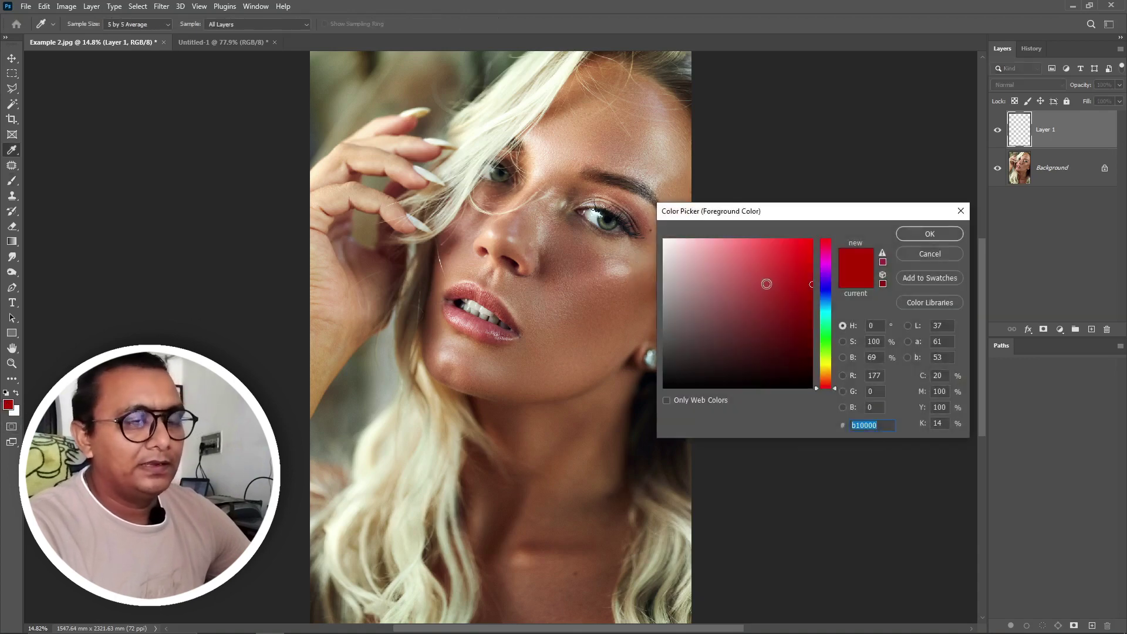
pyautogui.click(698, 270)
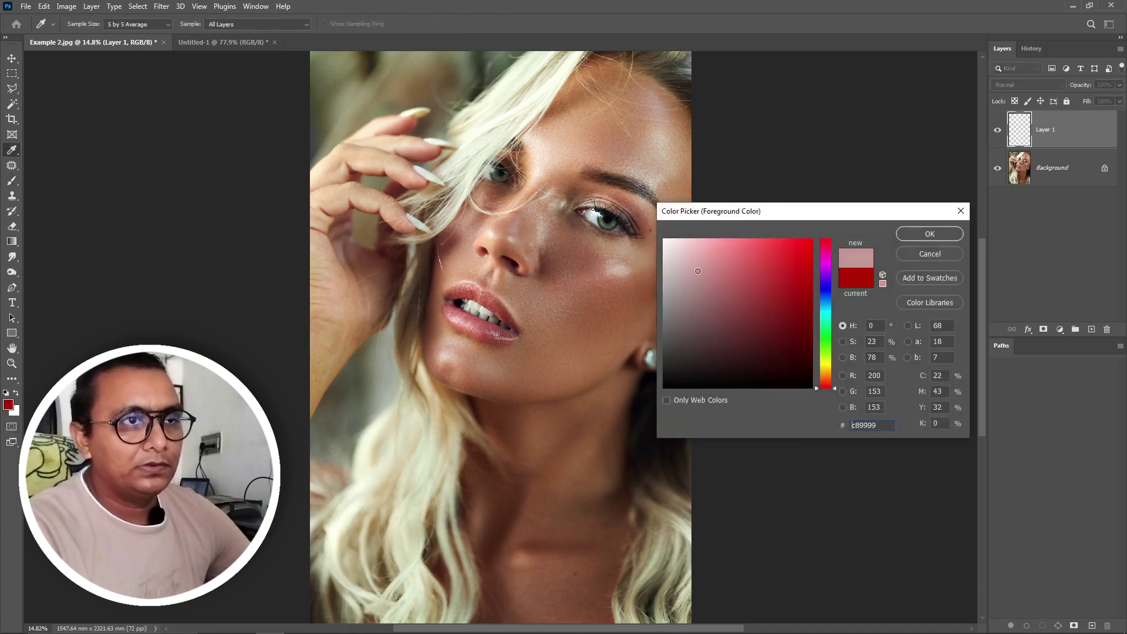
pyautogui.click(936, 255)
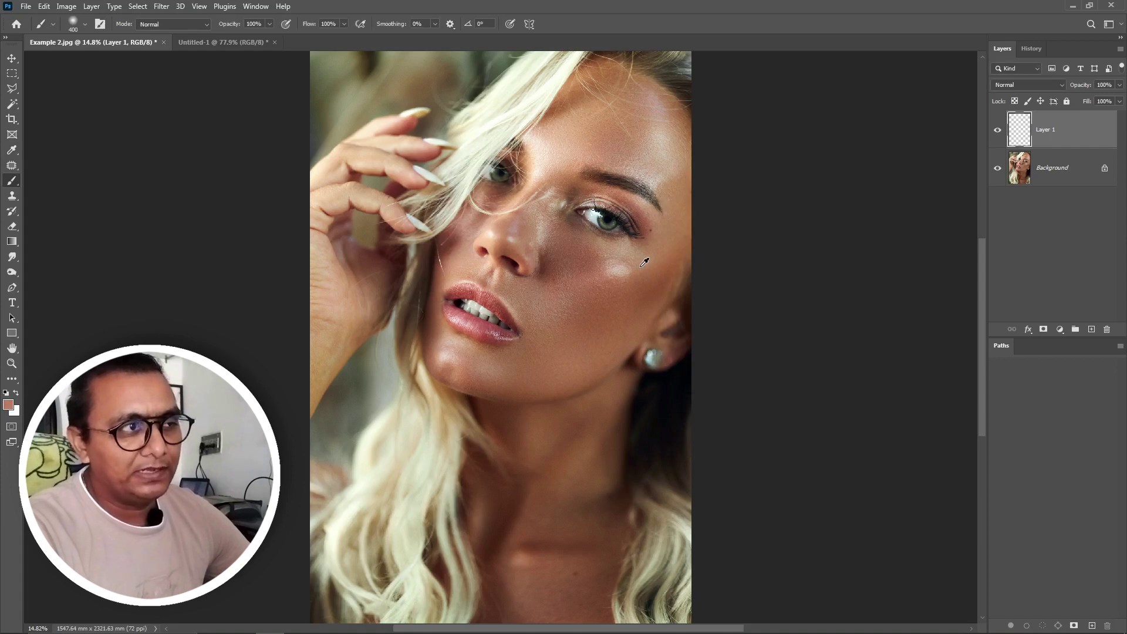
pyautogui.keyDown('alt'); pyautogui.click(620, 273); pyautogui.keyUp('alt')
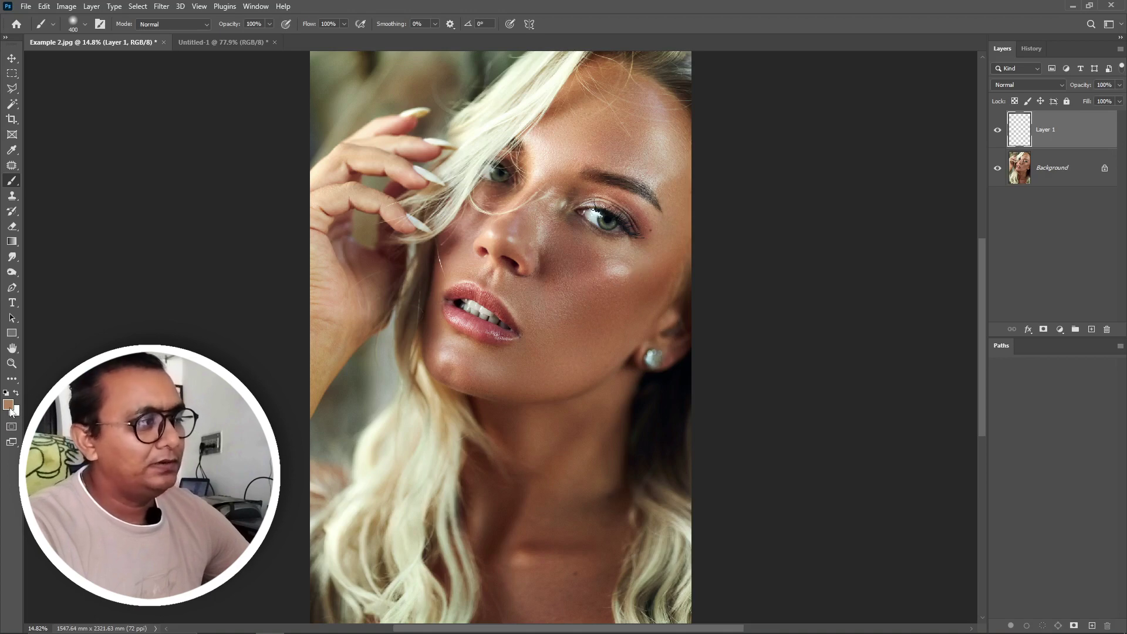
pyautogui.click(270, 24)
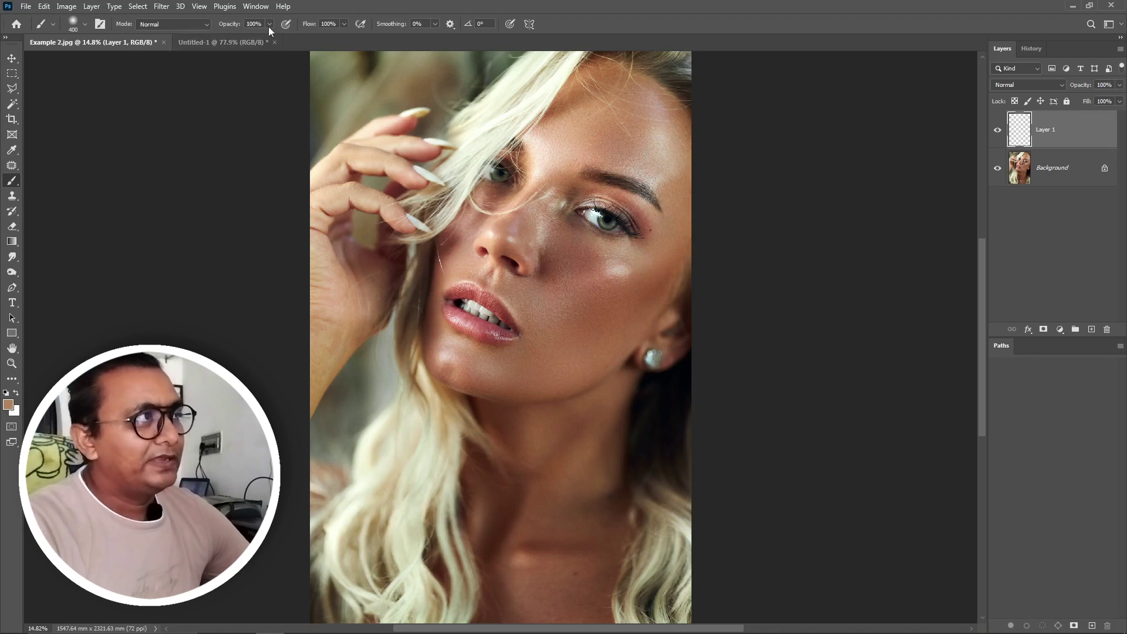
# Set the brush to 40% opacity and 21% flow, then test and undo a cheek highlight
pyautogui.click(345, 24)
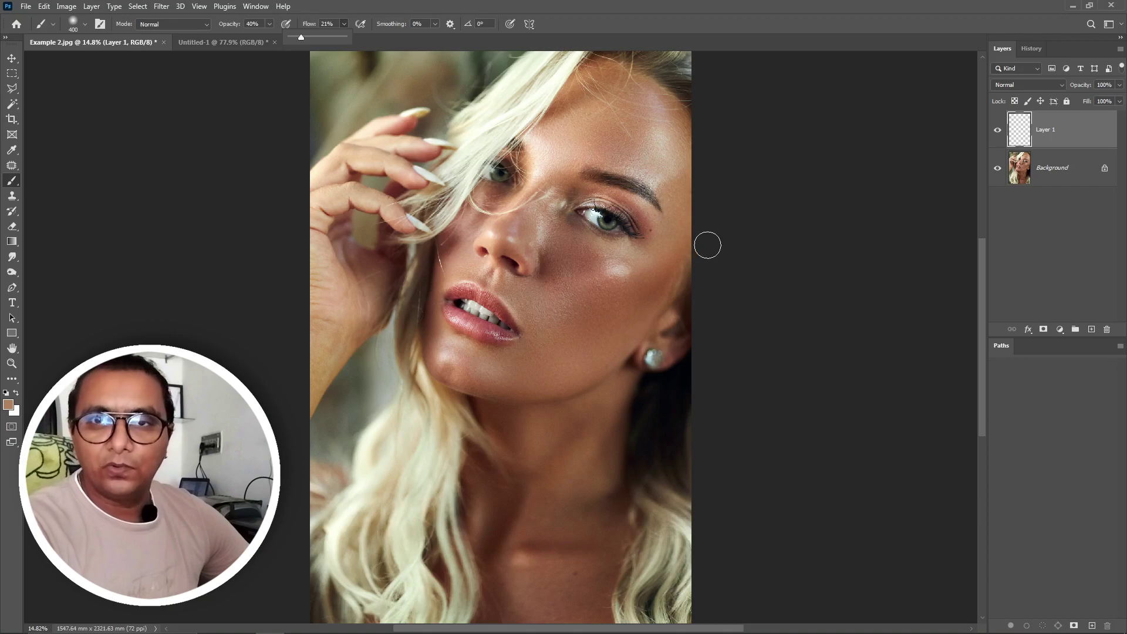
pyautogui.click(624, 274)
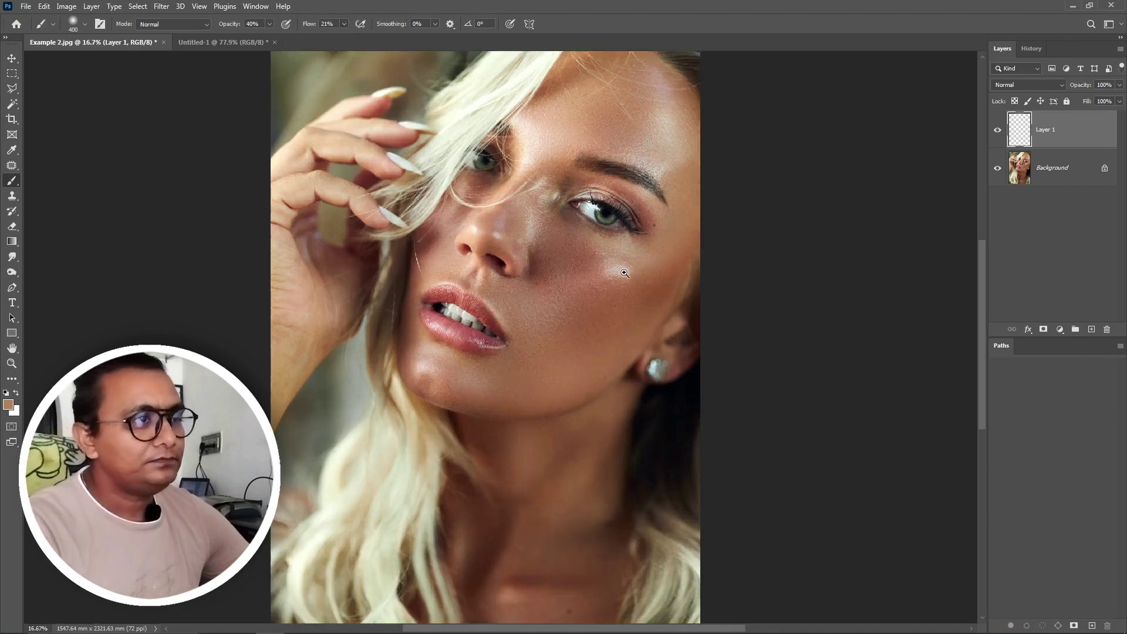
pyautogui.click(624, 273)
pyautogui.press('[')
pyautogui.moveTo(608, 258); pyautogui.dragTo(623, 268)
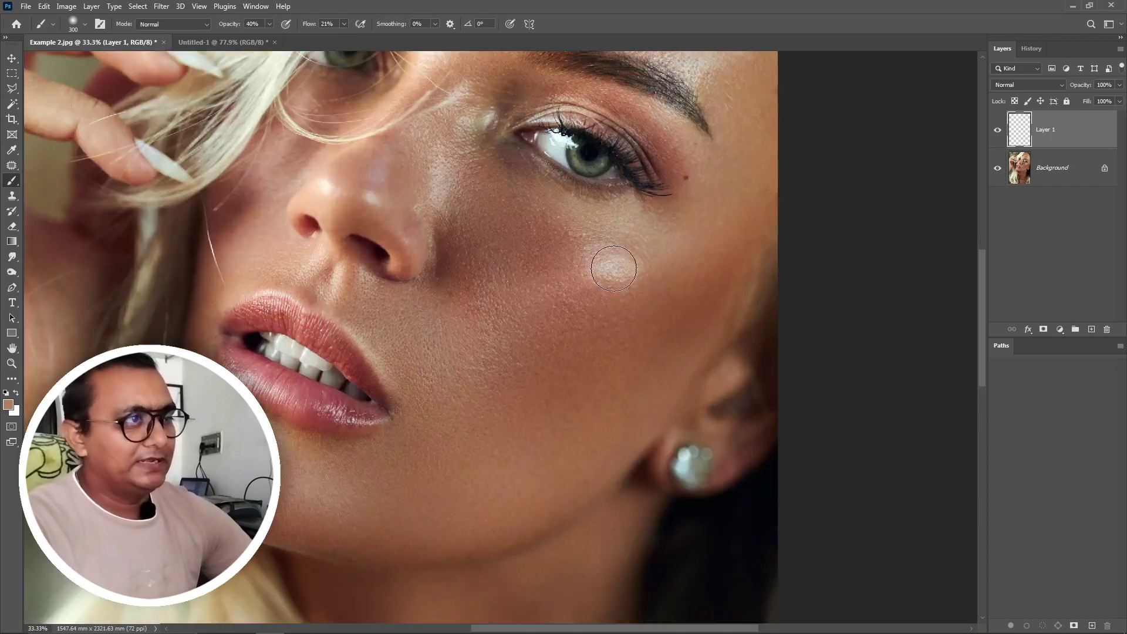
pyautogui.hotkey('ctrl', 'z')
pyautogui.press('[')
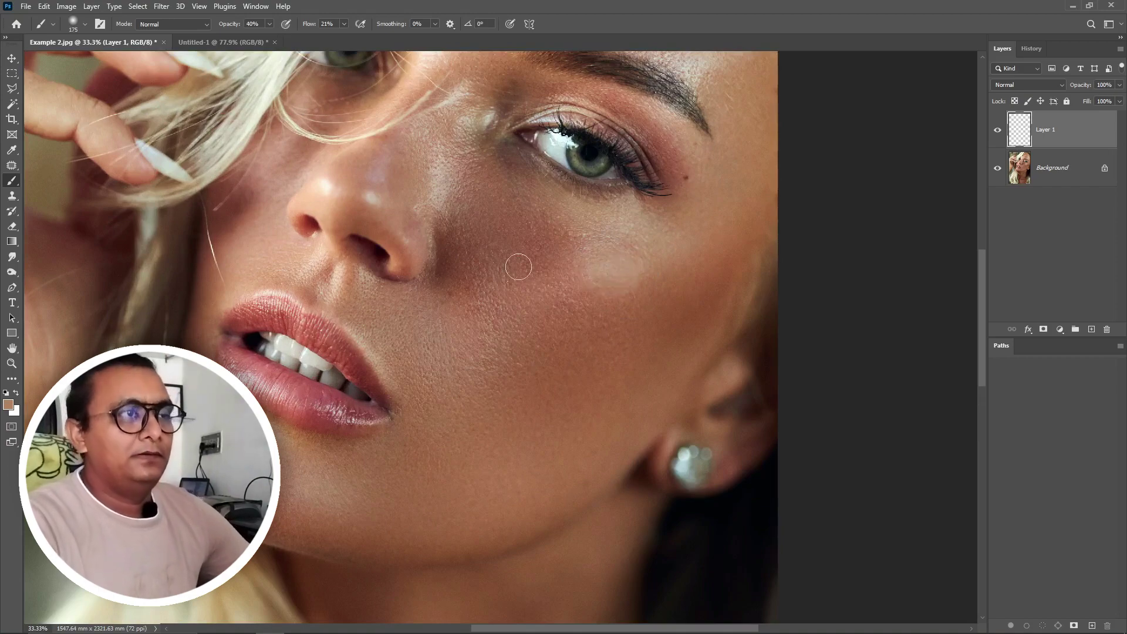
# Sample lighter skin tones and paint soft highlights over the brow and forehead
pyautogui.moveTo(590, 247); pyautogui.dragTo(447, 418)
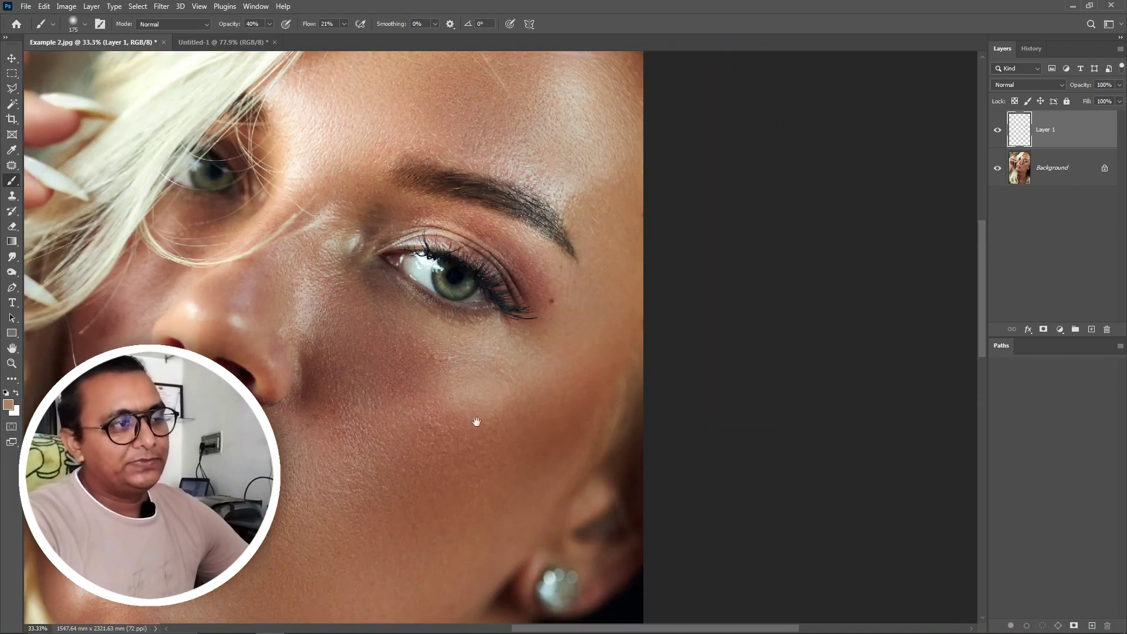
pyautogui.moveTo(500, 236); pyautogui.dragTo(434, 417)
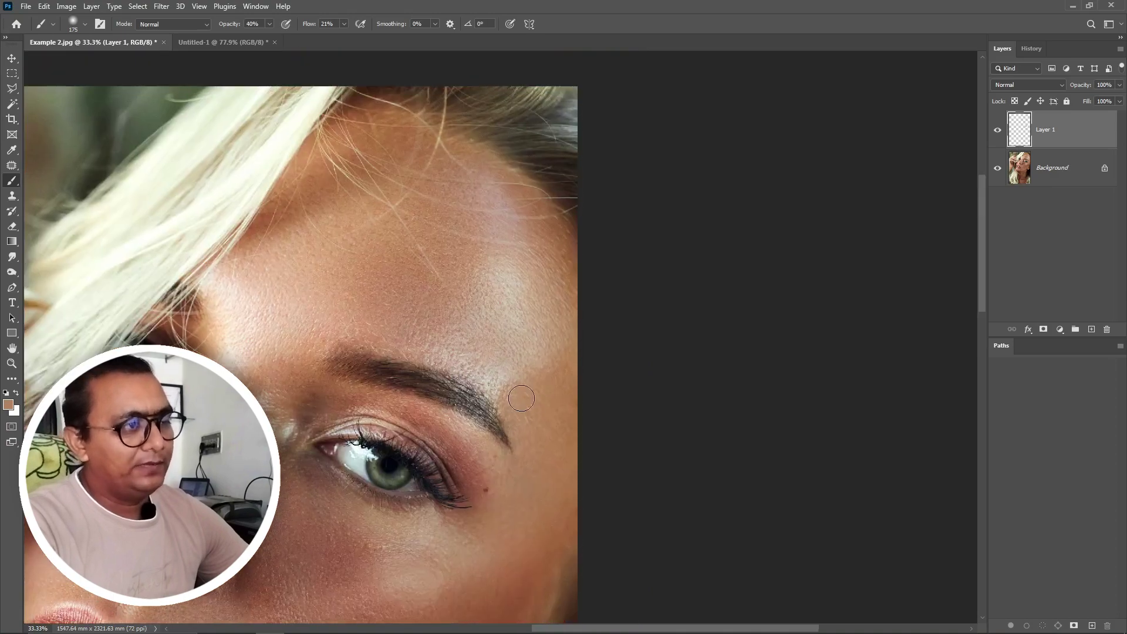
pyautogui.keyDown('alt'); pyautogui.click(510, 398); pyautogui.keyUp('alt')
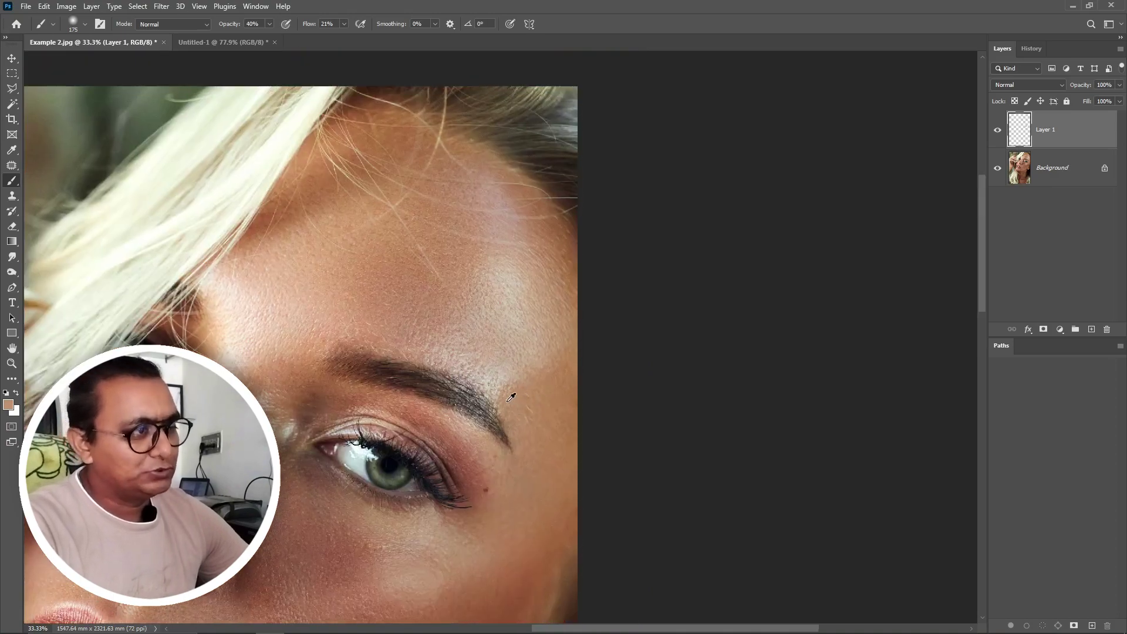
pyautogui.moveTo(441, 349)
pyautogui.mouseDown()
pyautogui.moveTo(498, 372)
pyautogui.moveTo(470, 355)
pyautogui.moveTo(481, 309)
pyautogui.moveTo(499, 300)
pyautogui.mouseUp()
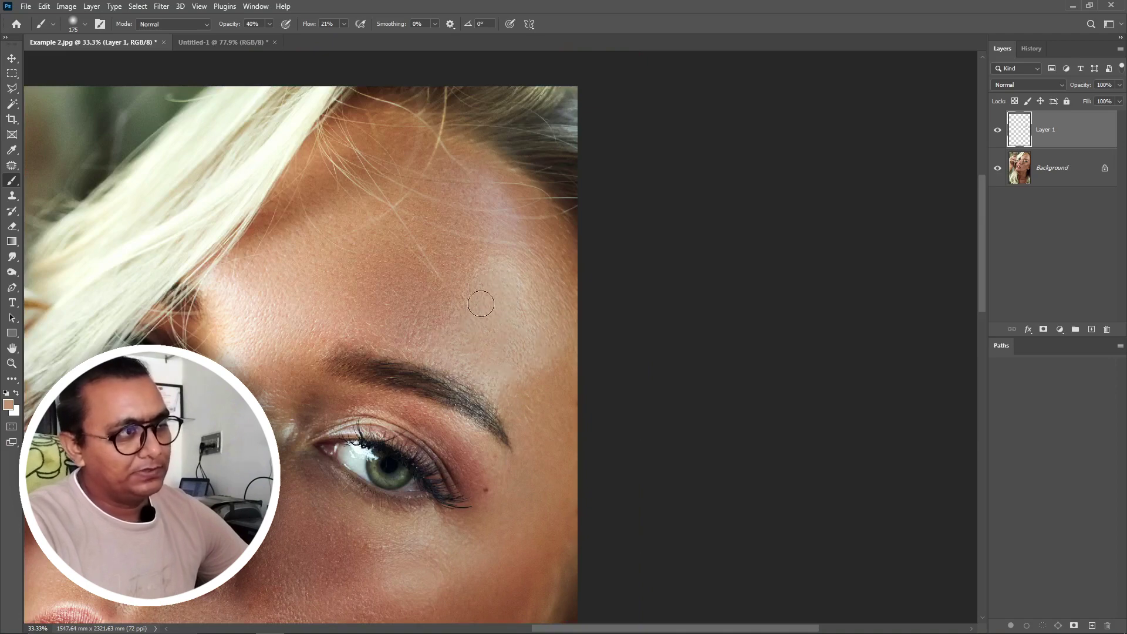
pyautogui.keyDown('alt'); pyautogui.click(275, 274); pyautogui.keyUp('alt')
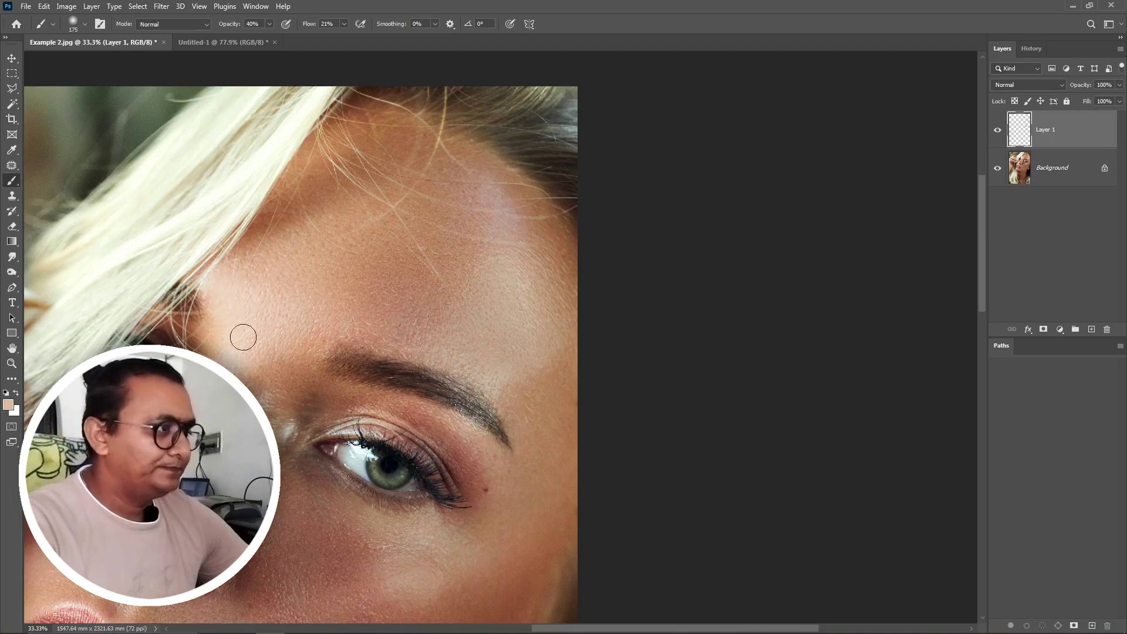
pyautogui.keyDown('alt'); pyautogui.click(276, 431); pyautogui.keyUp('alt')
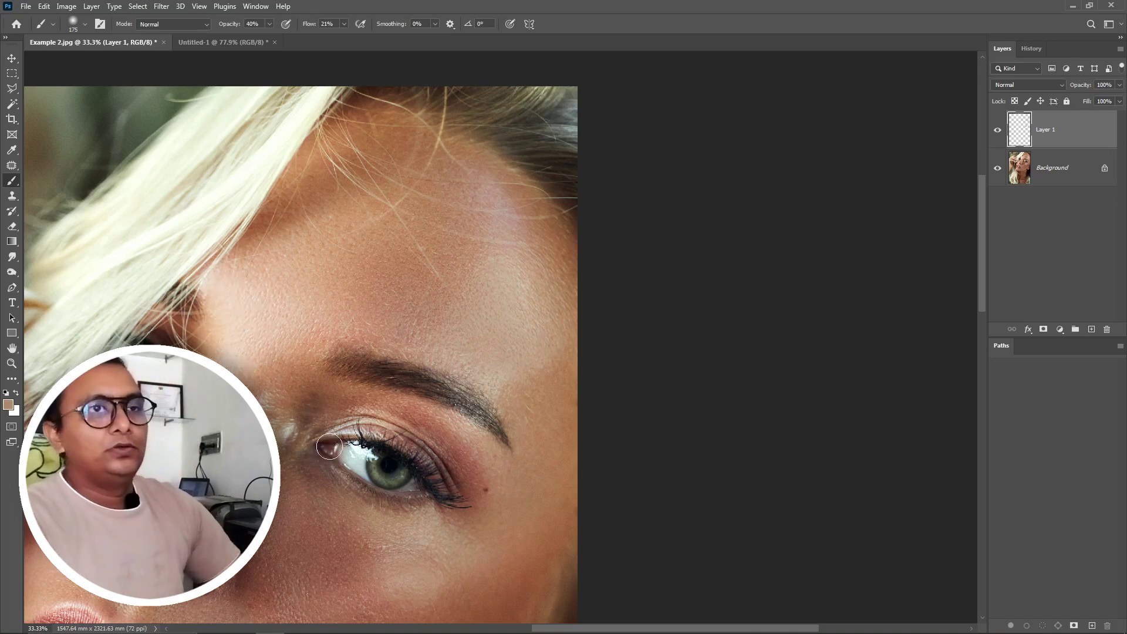
pyautogui.hotkey('ctrl', '0')
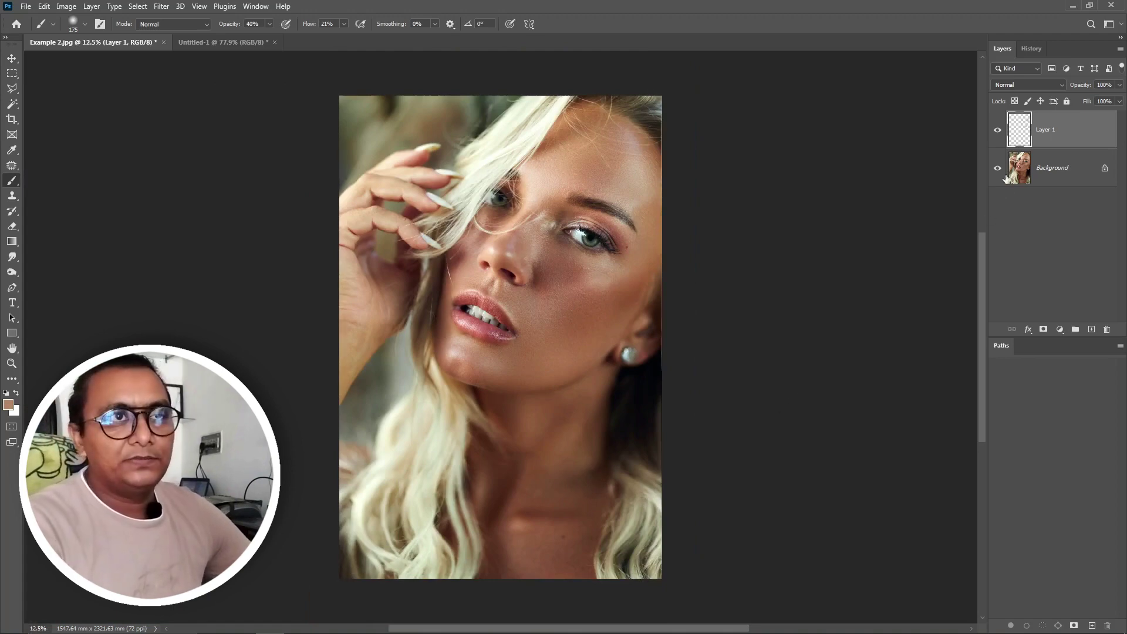
# Compare with Layer 1 hidden, delete it, and add a fresh empty layer
pyautogui.click(997, 132)
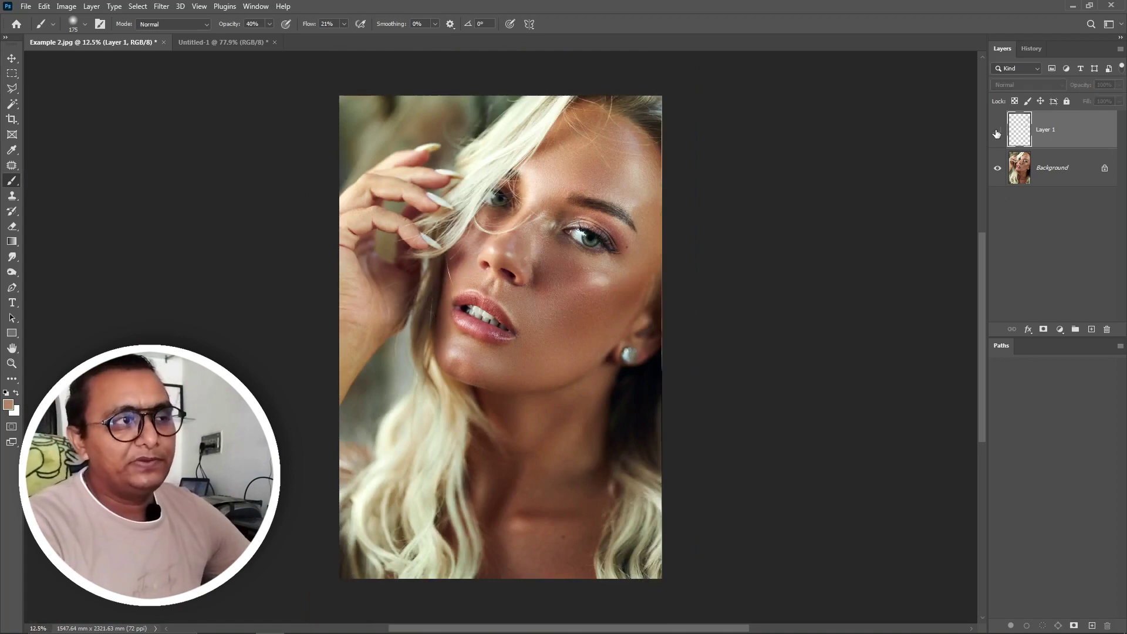
pyautogui.click(997, 133)
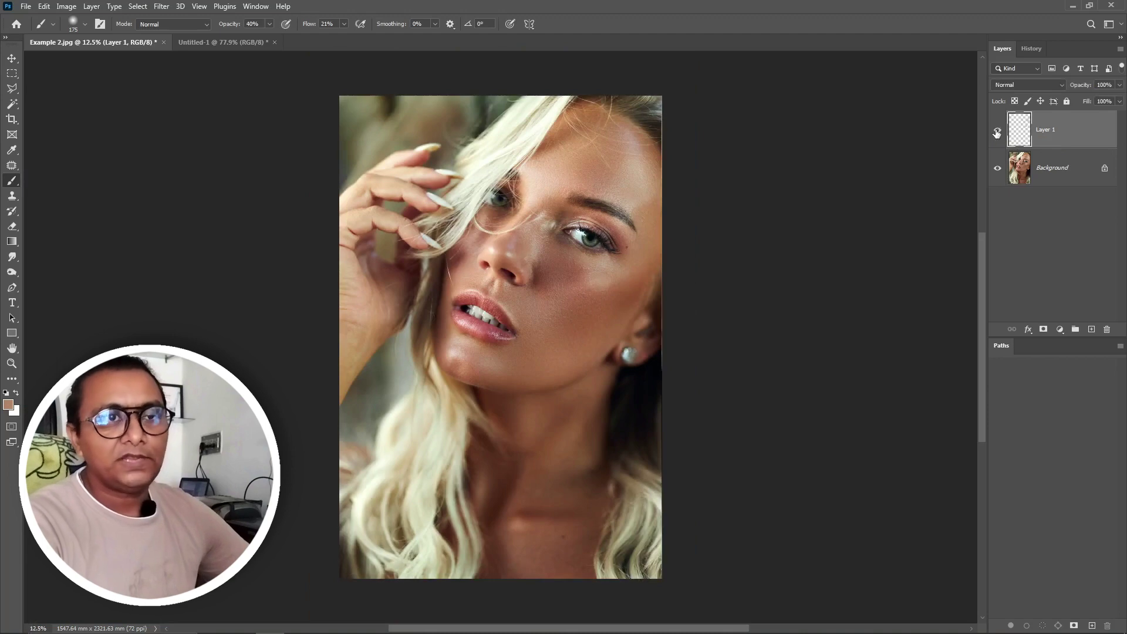
pyautogui.click(1108, 330)
pyautogui.click(536, 237)
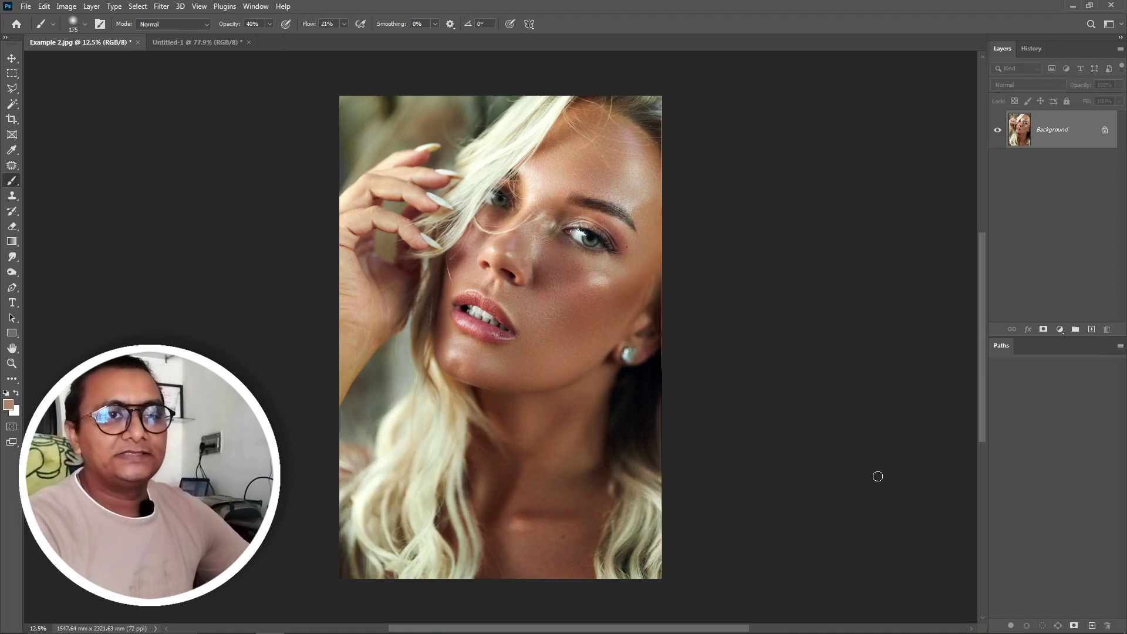
pyautogui.click(1091, 330)
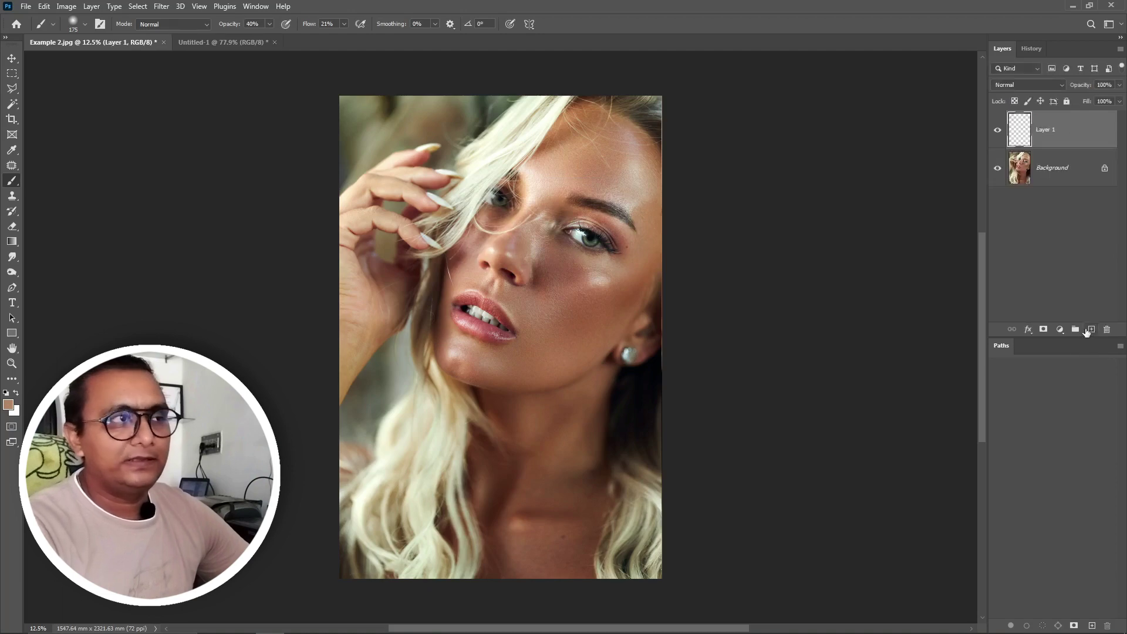
# Set the foreground colour to a dark saturated blue and fill Layer 1 with it
pyautogui.click(8, 405)
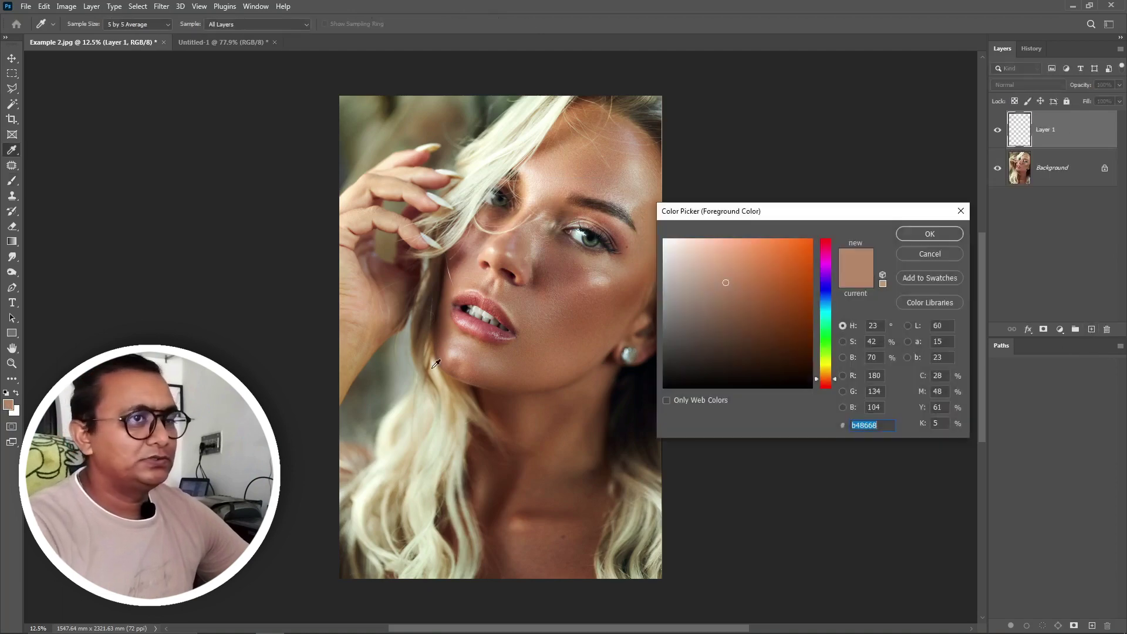
pyautogui.moveTo(827, 298); pyautogui.dragTo(827, 289)
pyautogui.click(800, 264)
pyautogui.click(805, 329)
pyautogui.click(930, 234)
pyautogui.press('b')
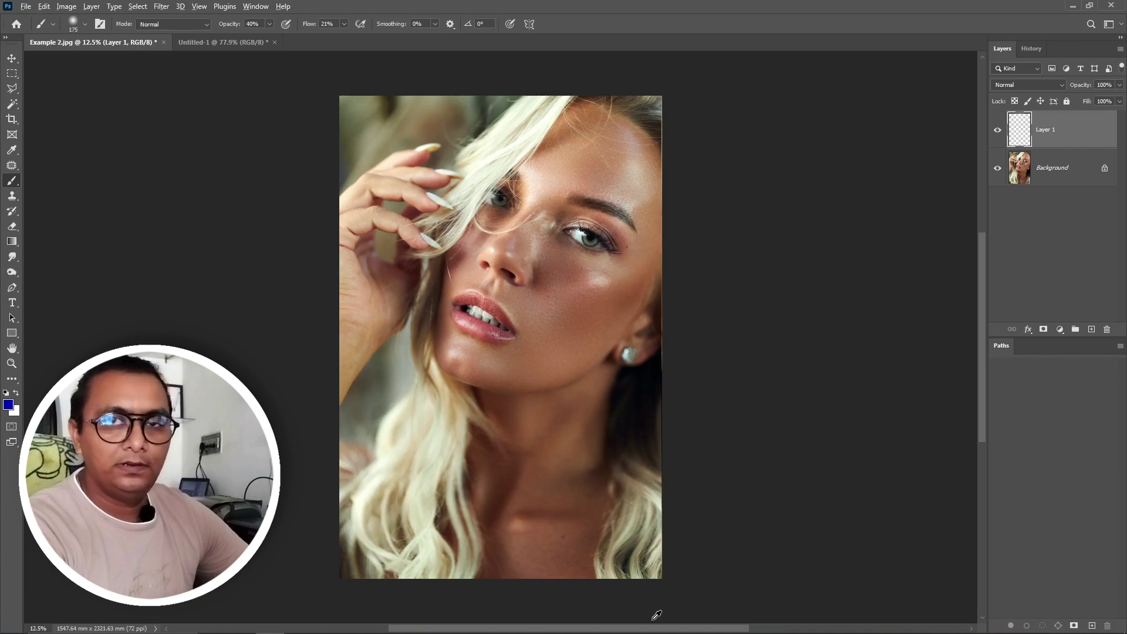
pyautogui.hotkey('alt', 'BackSpace')
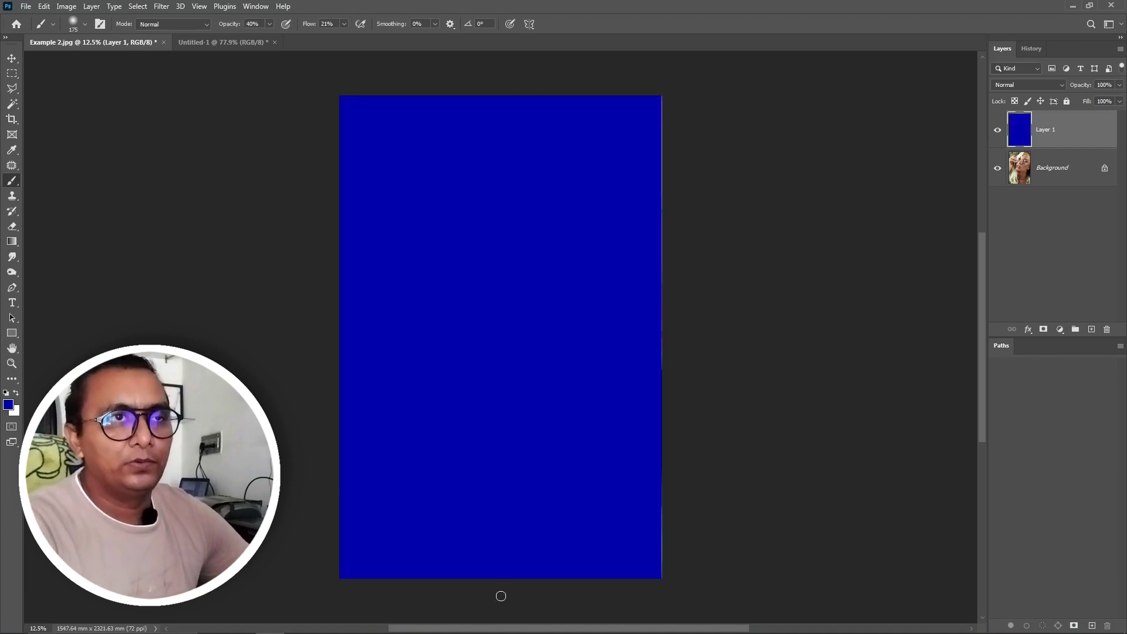
pyautogui.click(1047, 82)
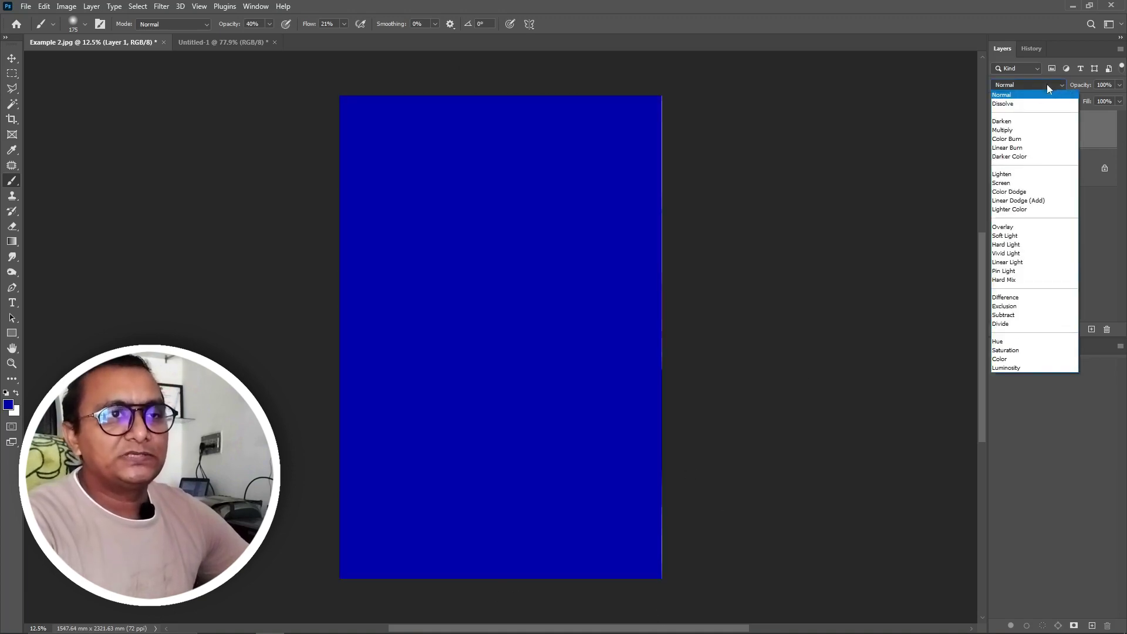
# Switch Layer 1 to Soft Light, inspect the eye, and add a layer mask
pyautogui.click(1018, 238)
pyautogui.moveTo(395, 132); pyautogui.dragTo(702, 285)
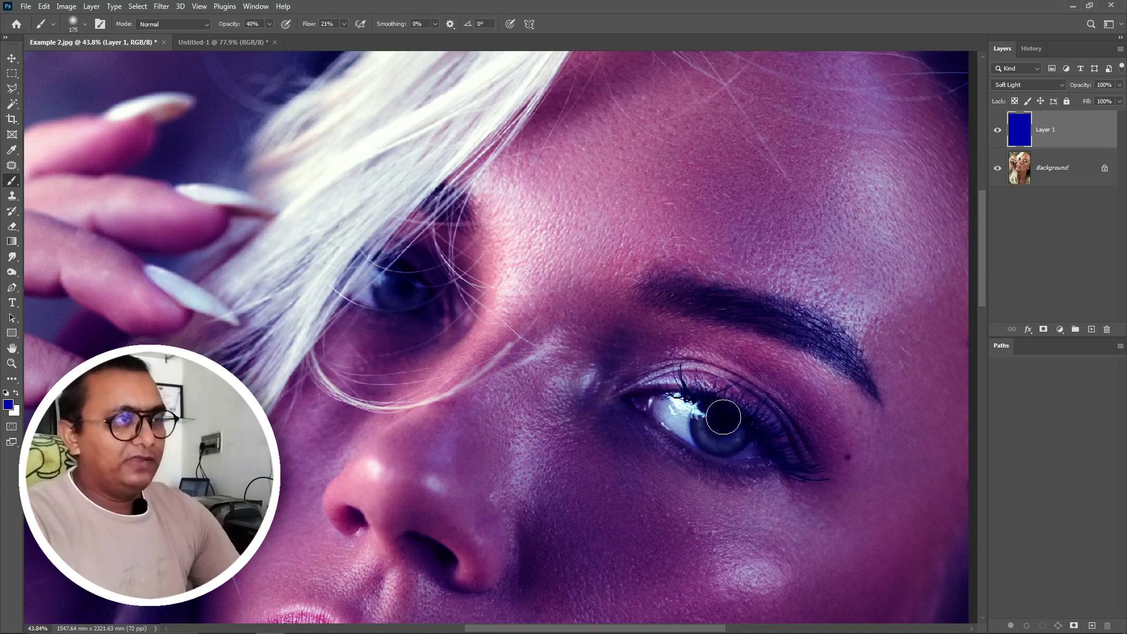
pyautogui.hotkey('ctrl', '0')
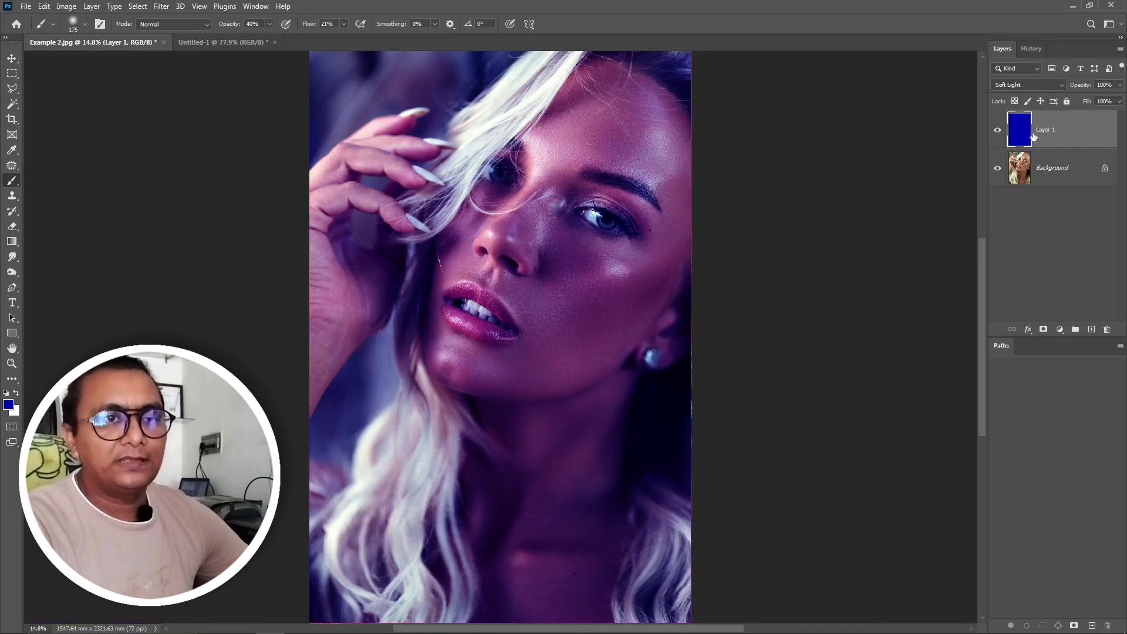
pyautogui.click(1044, 330)
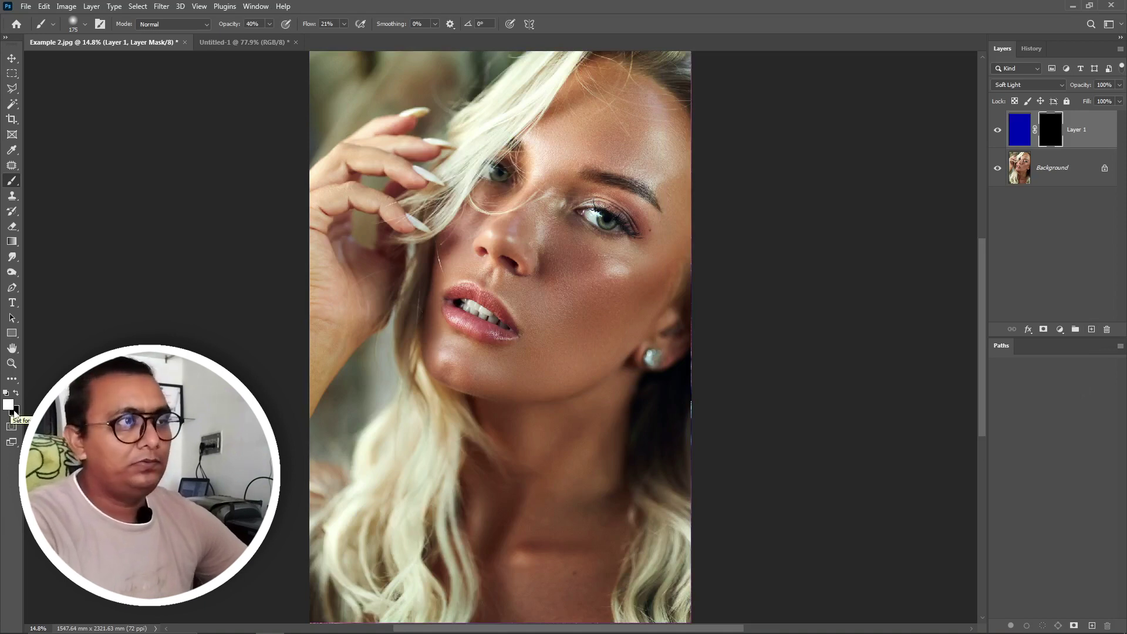
# Zoom onto the eye and shrink the brush to 100 for painting the iris mask
pyautogui.moveTo(438, 135); pyautogui.dragTo(709, 299)
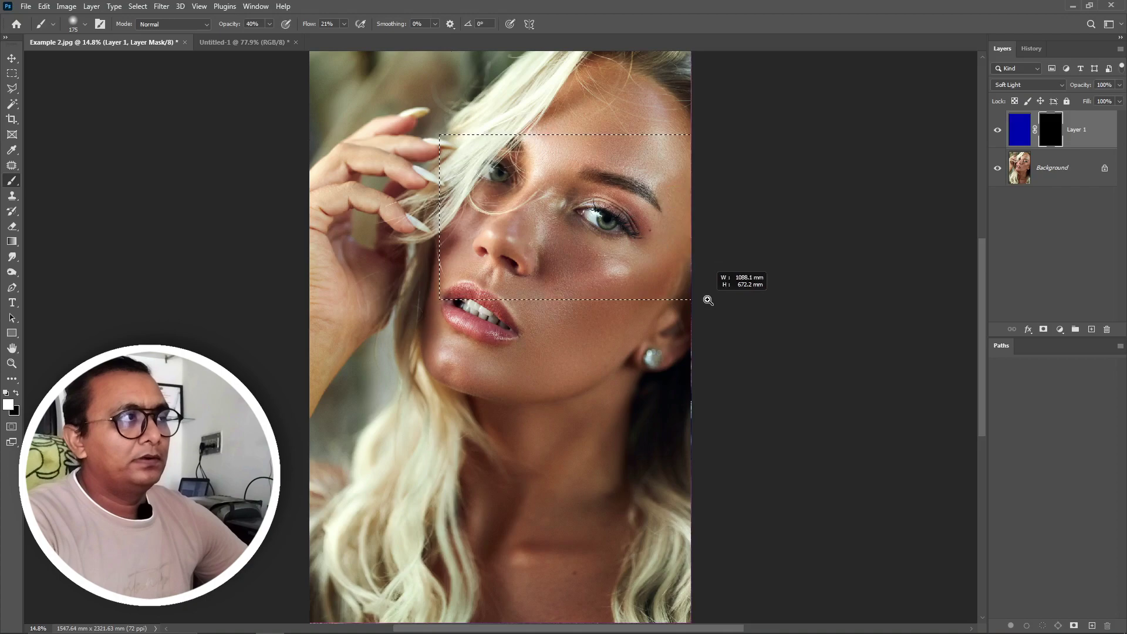
pyautogui.press('[')
pyautogui.press('[')
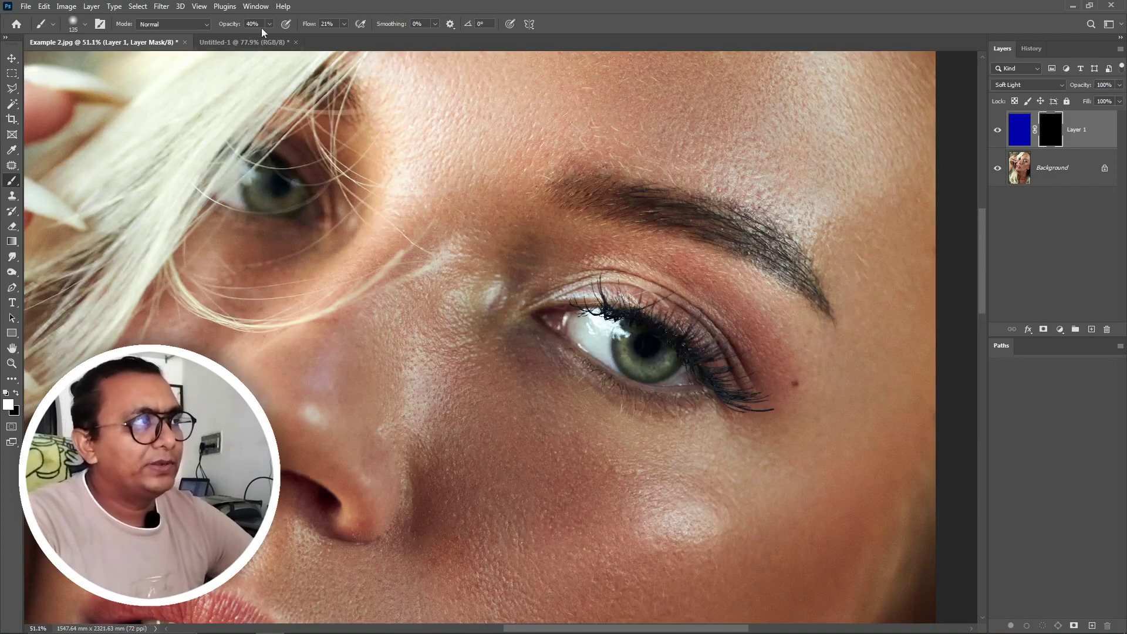
pyautogui.press('[')
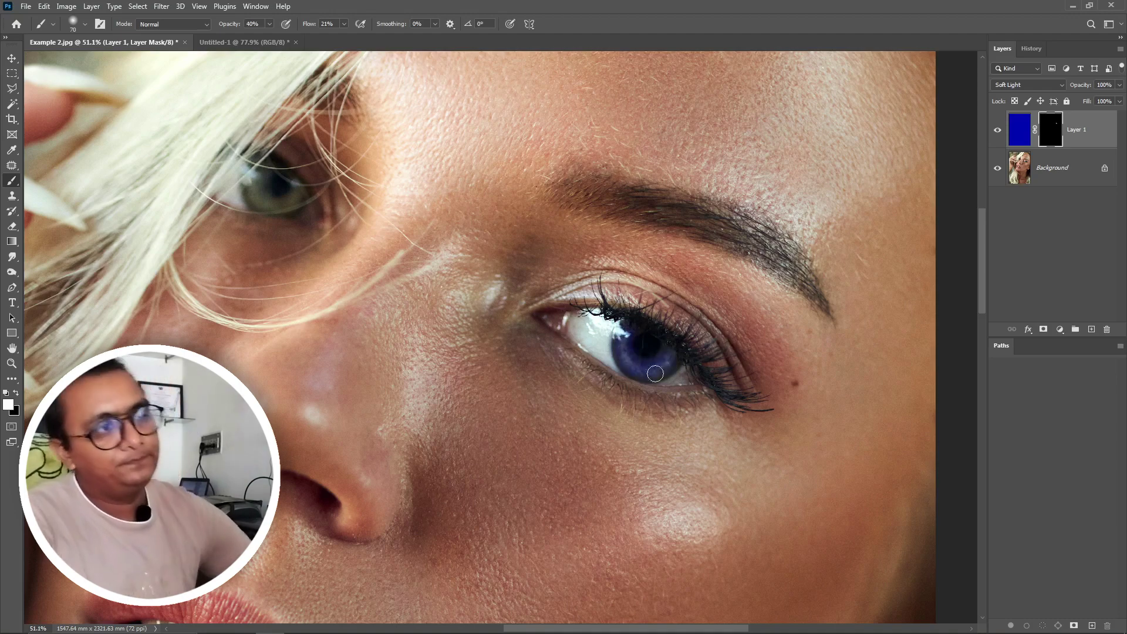
pyautogui.hotkey('ctrl', '0')
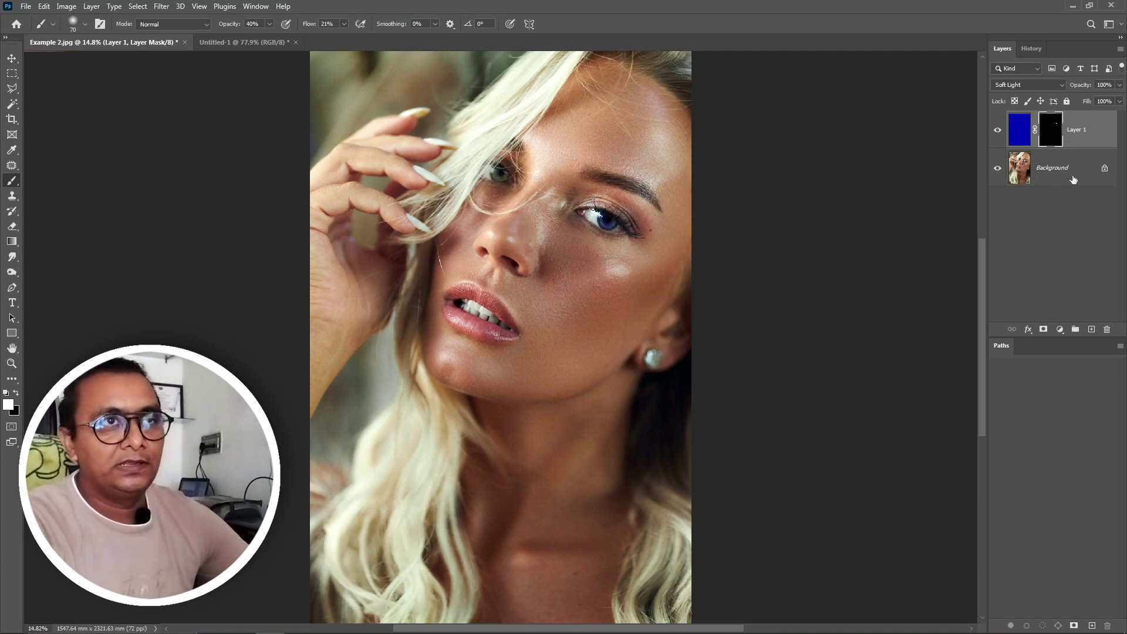
pyautogui.click(998, 131)
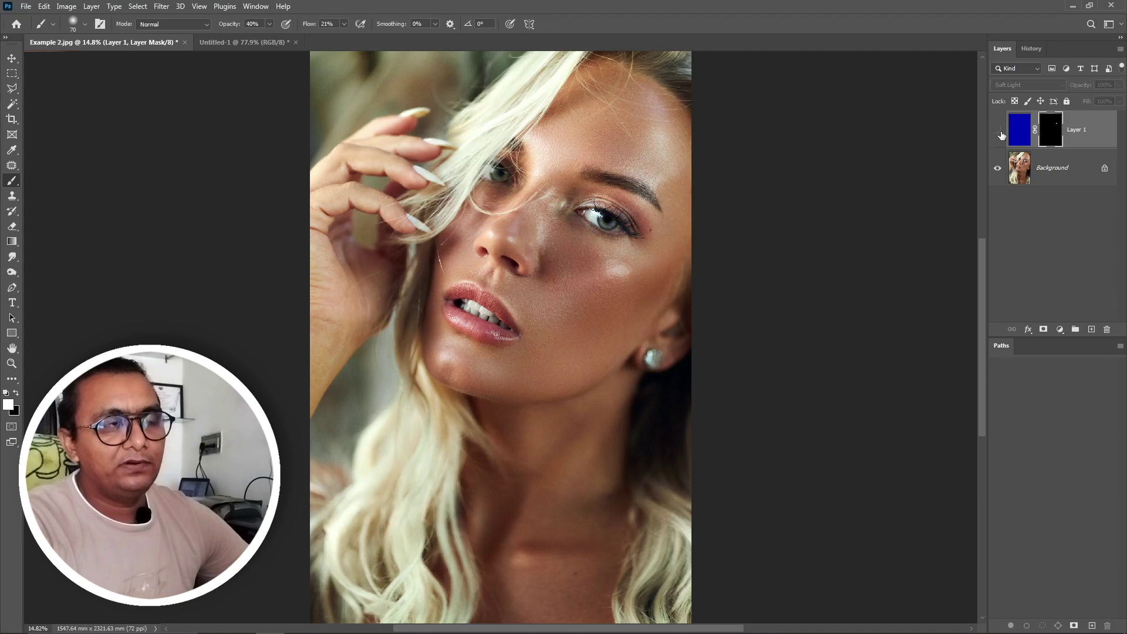
pyautogui.click(998, 130)
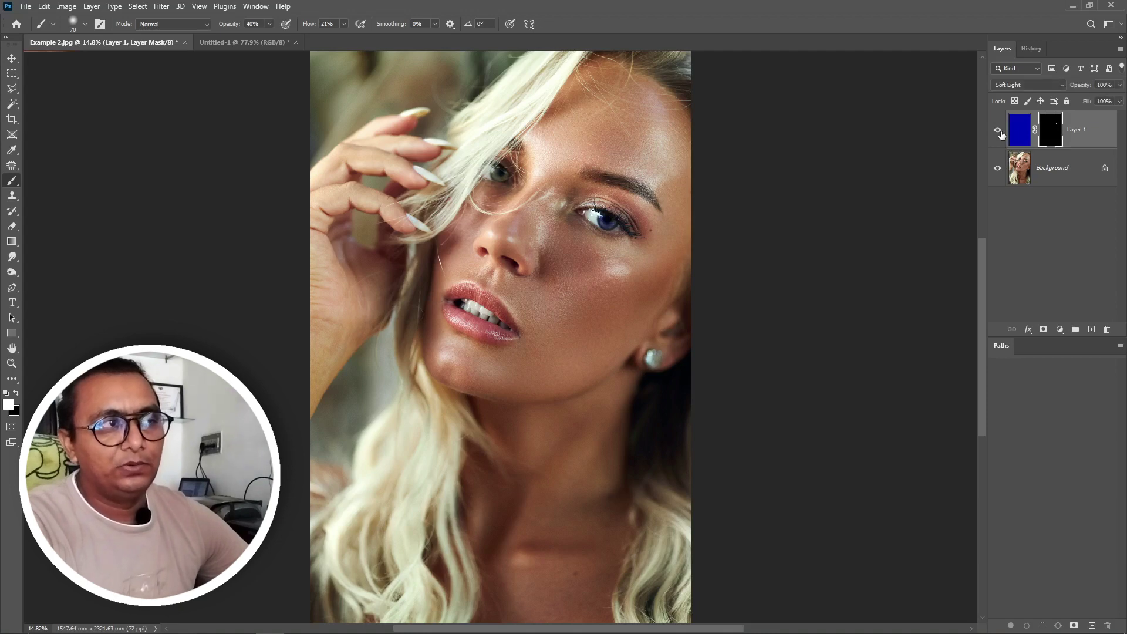